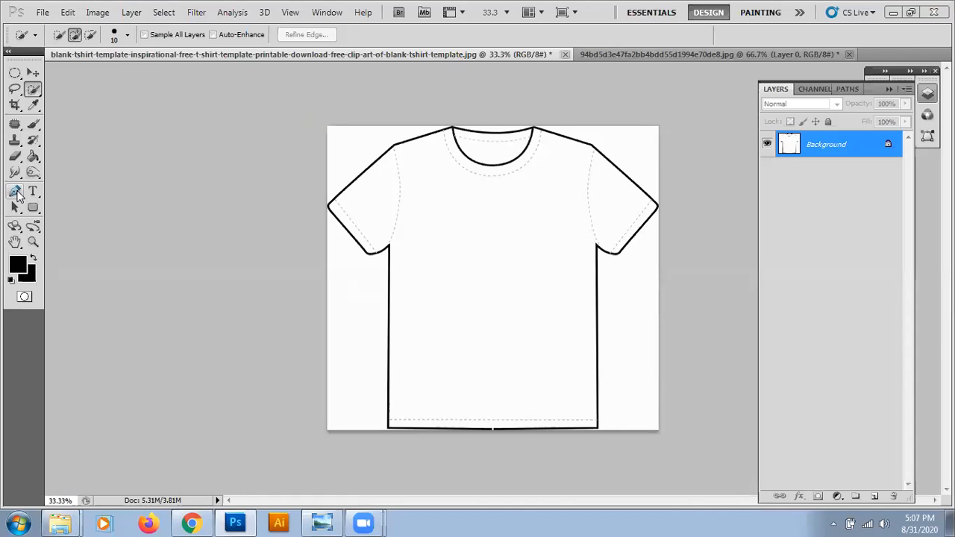
# With the Pen tool, trace the shirt path from the left armpit down the side, along the hem, up to the right armpit and sleeve underside.
pyautogui.click(14, 192)
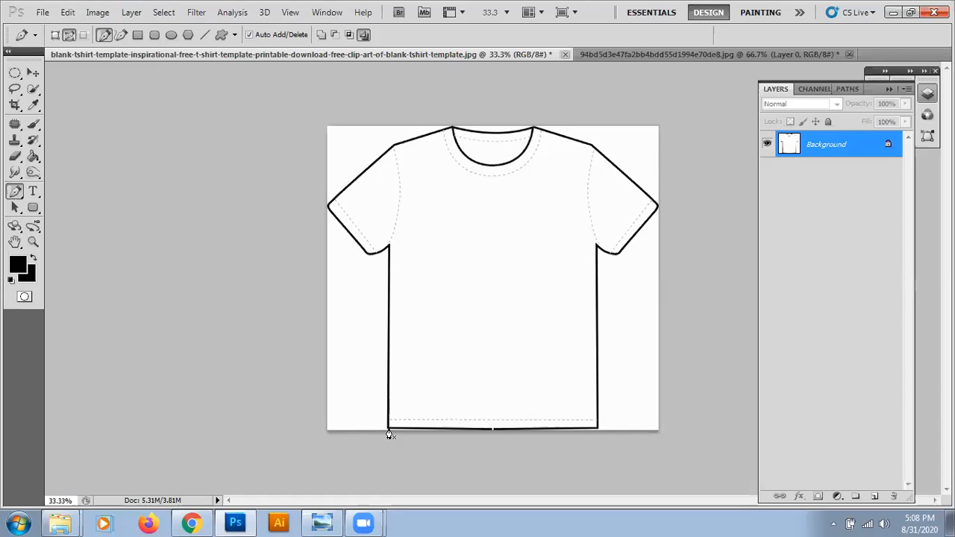
pyautogui.click(389, 246)
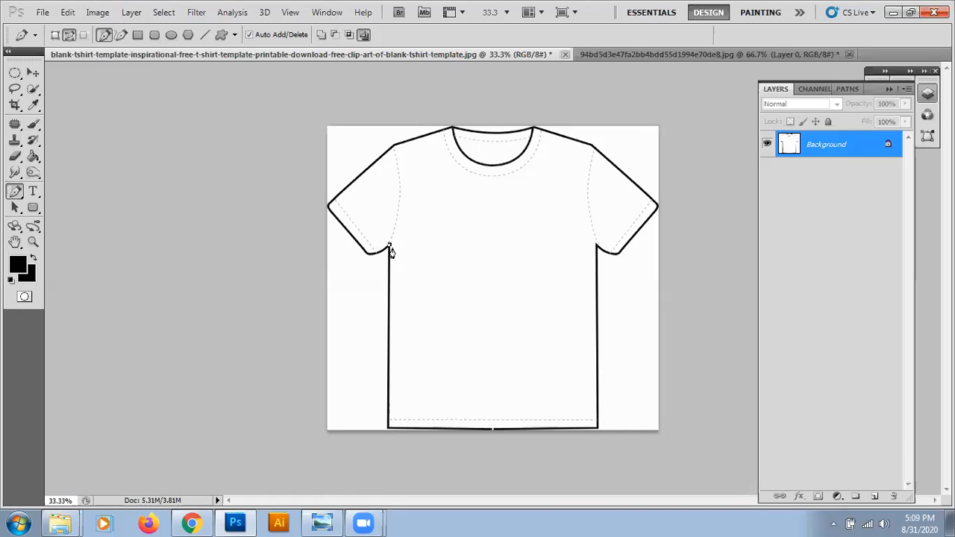
pyautogui.click(381, 430)
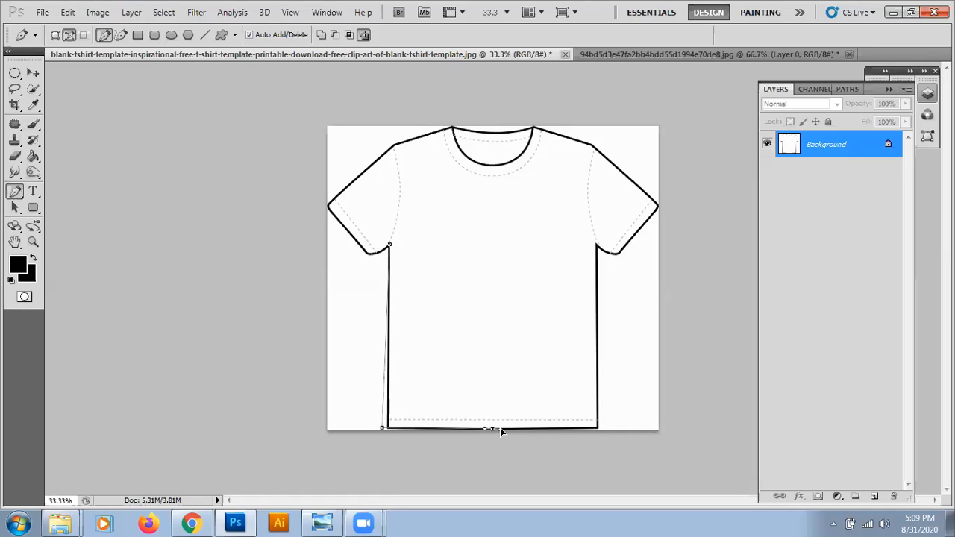
pyautogui.moveTo(513, 432); pyautogui.dragTo(529, 433)
pyautogui.click(602, 429)
pyautogui.click(595, 247)
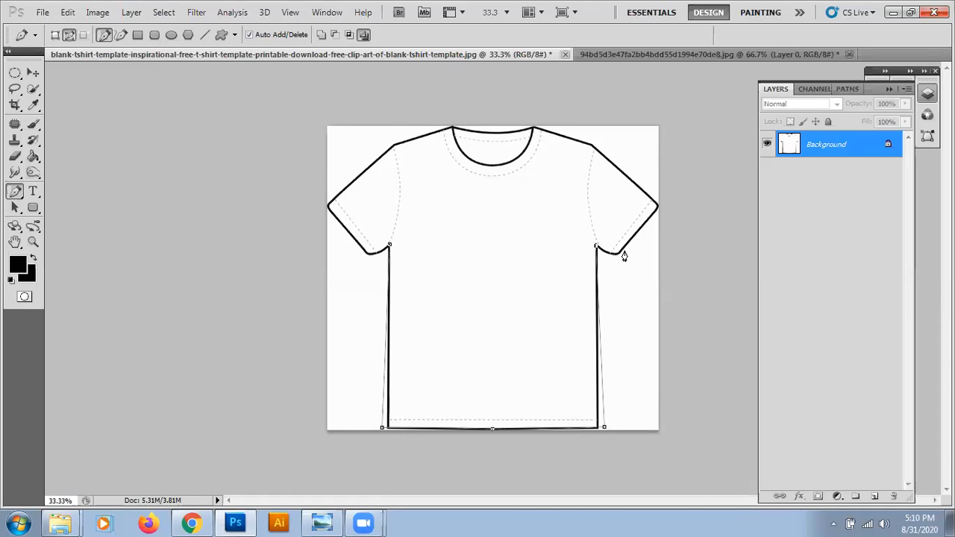
pyautogui.moveTo(614, 255); pyautogui.dragTo(631, 246)
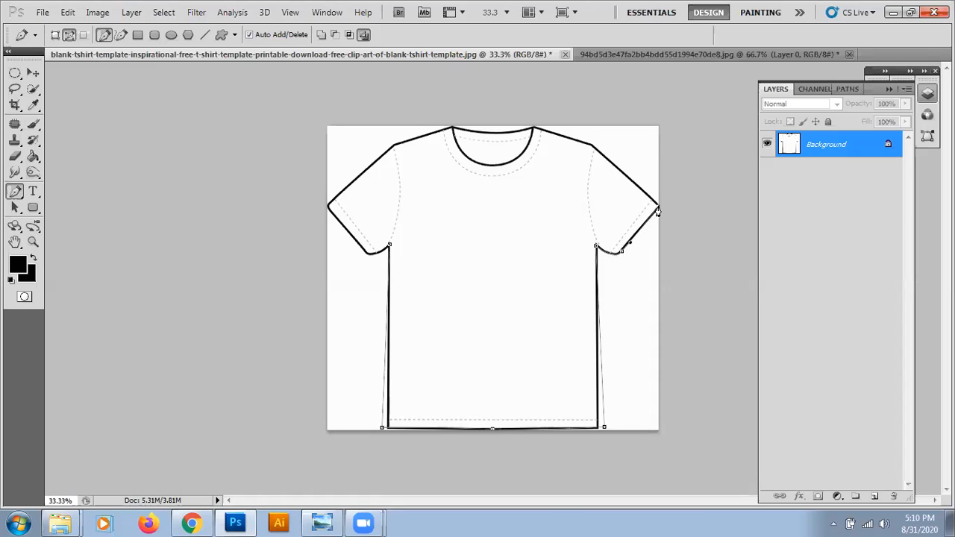
# Finish the path around the right shoulder, neckline, left shoulder and left sleeve, close it at the left armpit, and load it as a selection.
pyautogui.click(590, 147)
pyautogui.moveTo(451, 131); pyautogui.dragTo(400, 146)
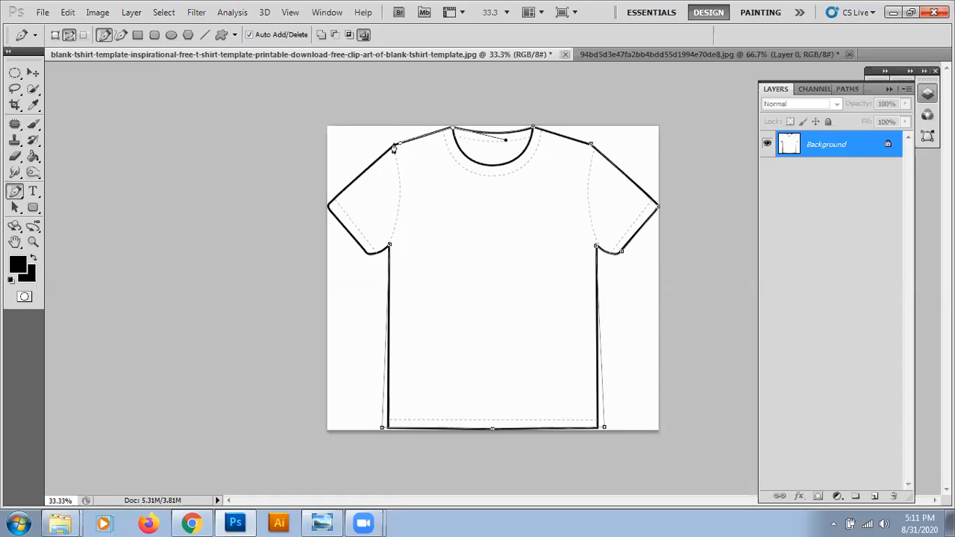
pyautogui.click(394, 146)
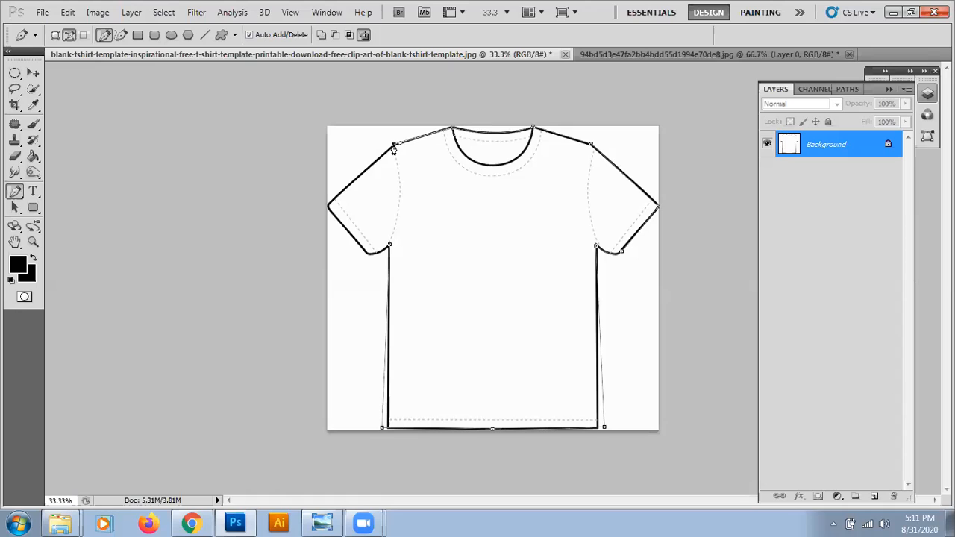
pyautogui.click(328, 207)
pyautogui.click(366, 255)
pyautogui.click(389, 247)
pyautogui.moveTo(395, 234); pyautogui.dragTo(395, 234)
pyautogui.click(852, 89)
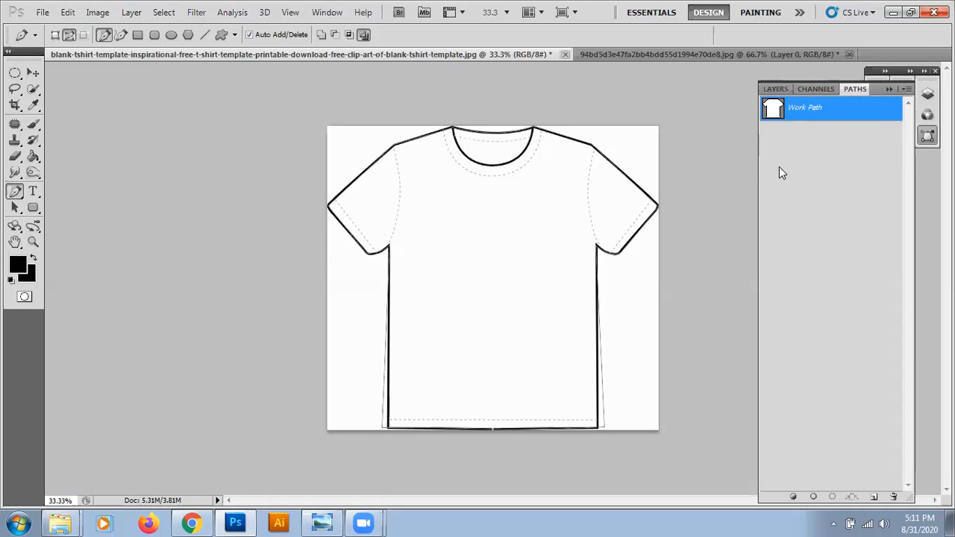
pyautogui.keyDown('ctrl'); pyautogui.click(775, 114); pyautogui.keyUp('ctrl')
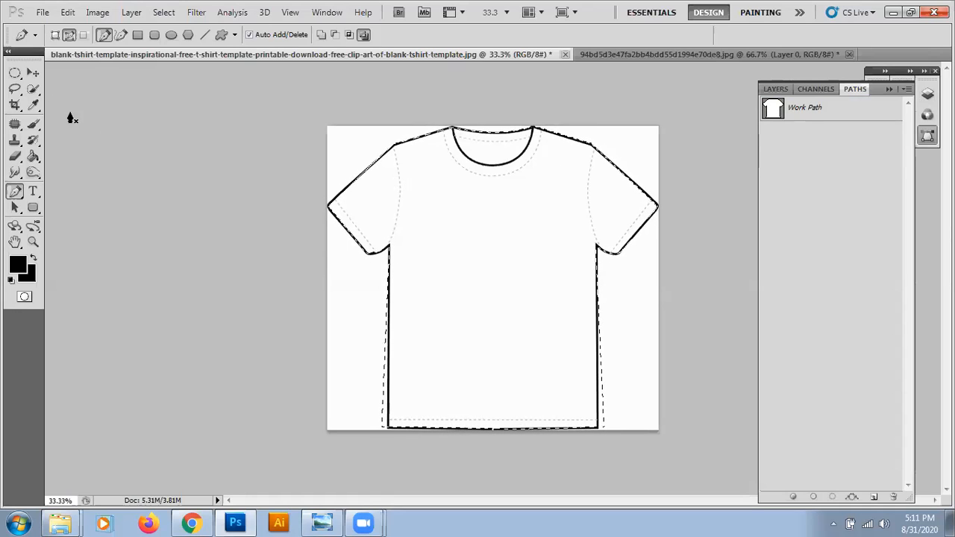
# Try to stroke the shirt selection on the Background layer with a 5 px black line placed inside.
pyautogui.click(32, 74)
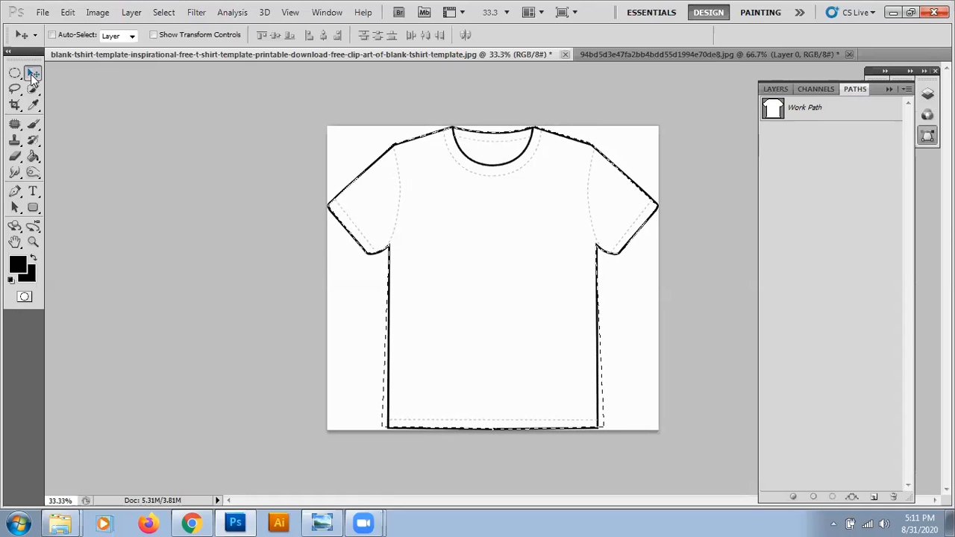
pyautogui.click(69, 12)
pyautogui.click(97, 224)
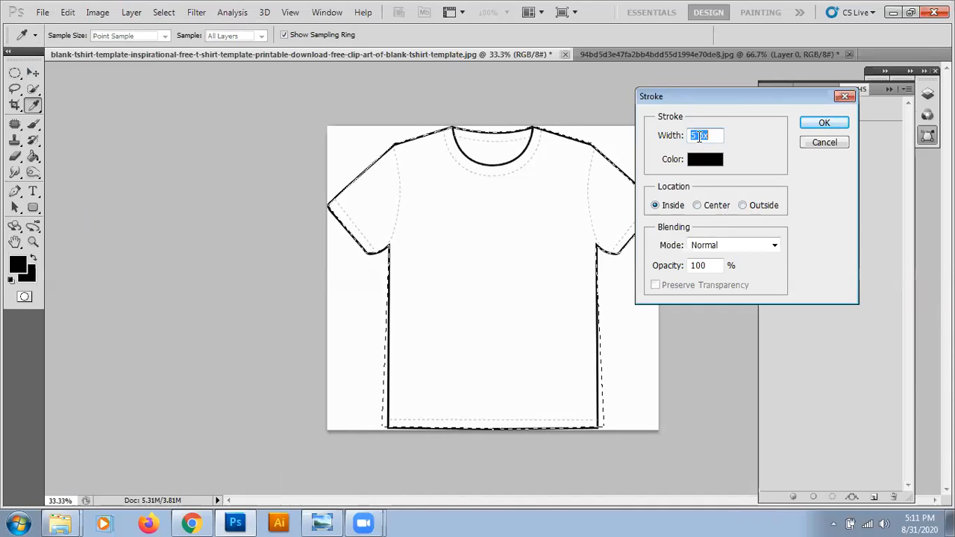
pyautogui.click(820, 123)
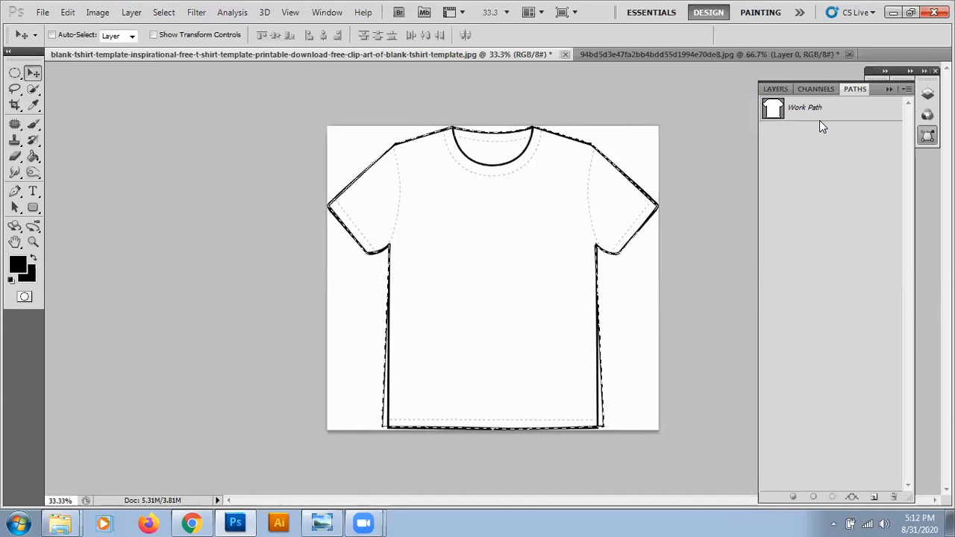
# Add a new layer above the Background, reset the default colors, and fill the shirt selection with white.
pyautogui.click(775, 90)
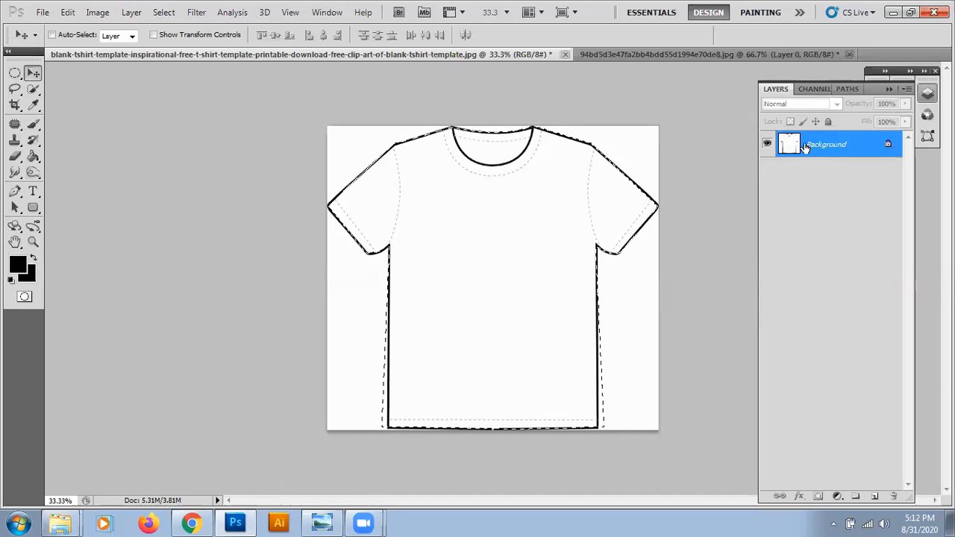
pyautogui.click(872, 496)
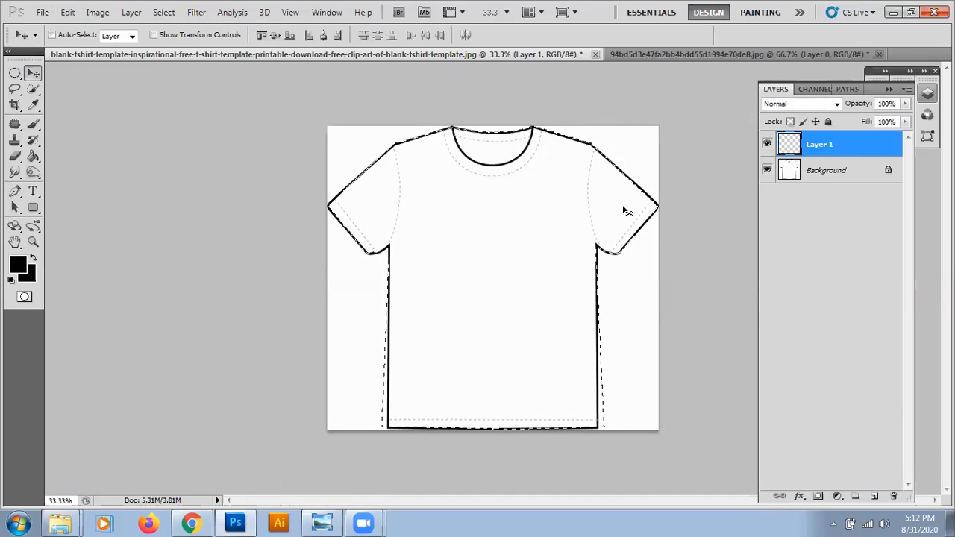
pyautogui.press('d')
pyautogui.hotkey('ctrl', 'BackSpace')
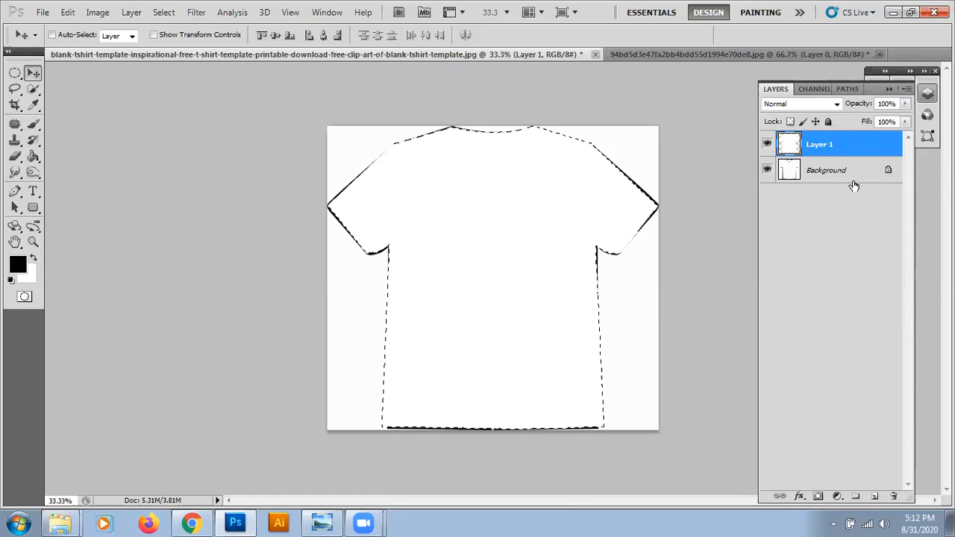
# Add another empty layer on top and rename the white-filled layer as White shirt.
pyautogui.click(874, 496)
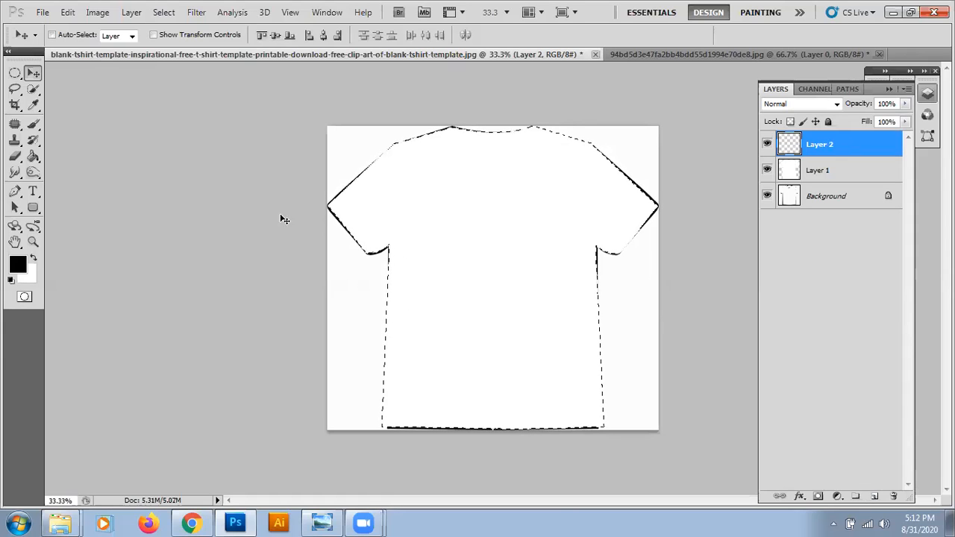
pyautogui.doubleClick(818, 171)
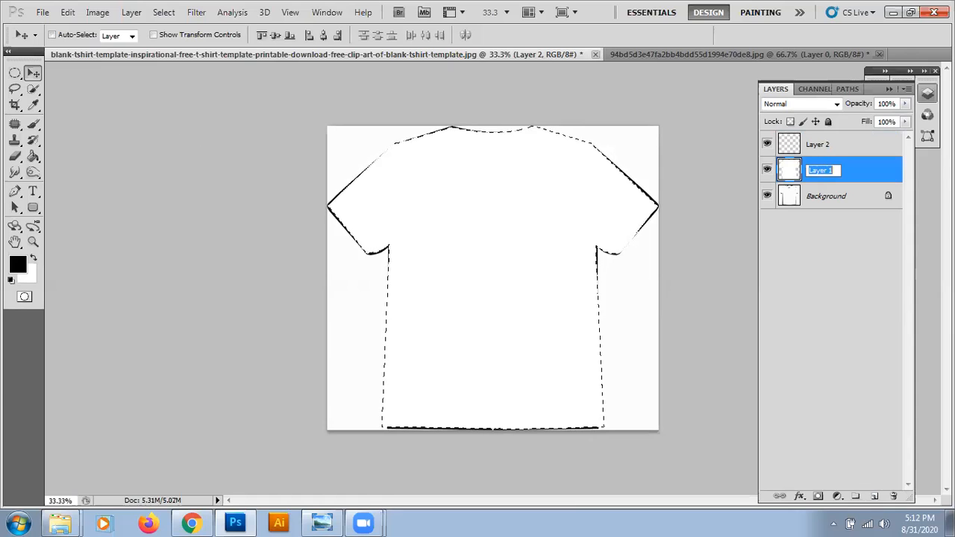
pyautogui.write('White C')
pyautogui.press('BackSpace')
pyautogui.write('shirt')
pyautogui.press('Return')
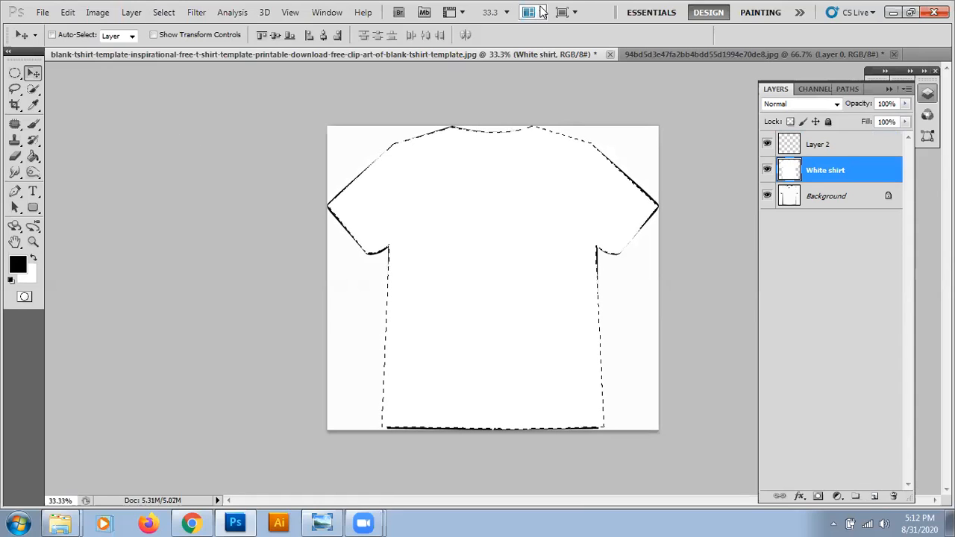
# Rename the empty top layer as Shirt outline.
pyautogui.click(821, 146)
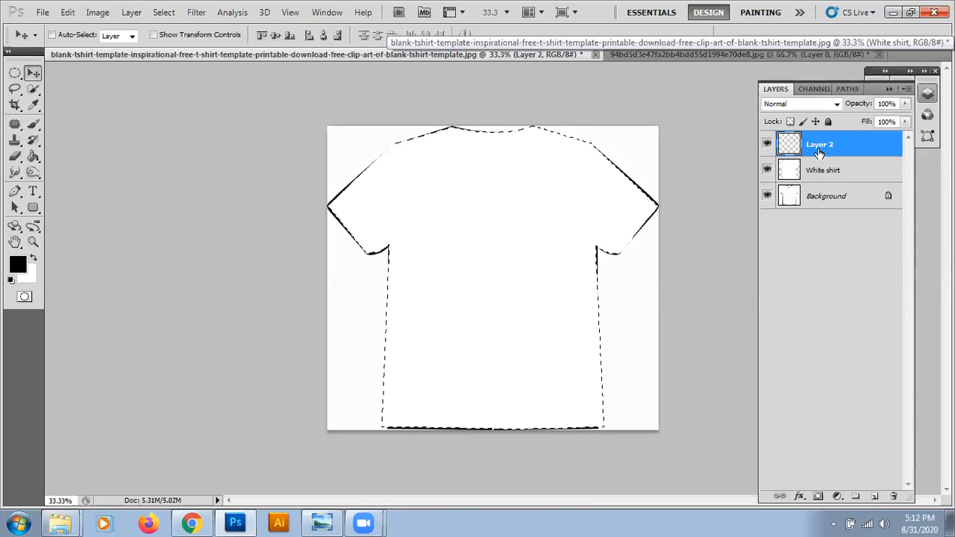
pyautogui.doubleClick(819, 152)
pyautogui.click(911, 216)
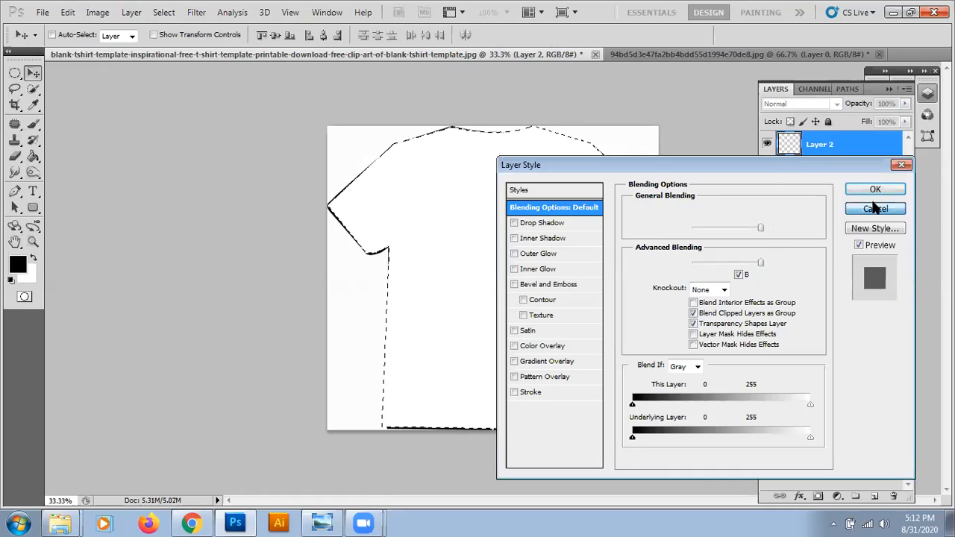
pyautogui.doubleClick(820, 146)
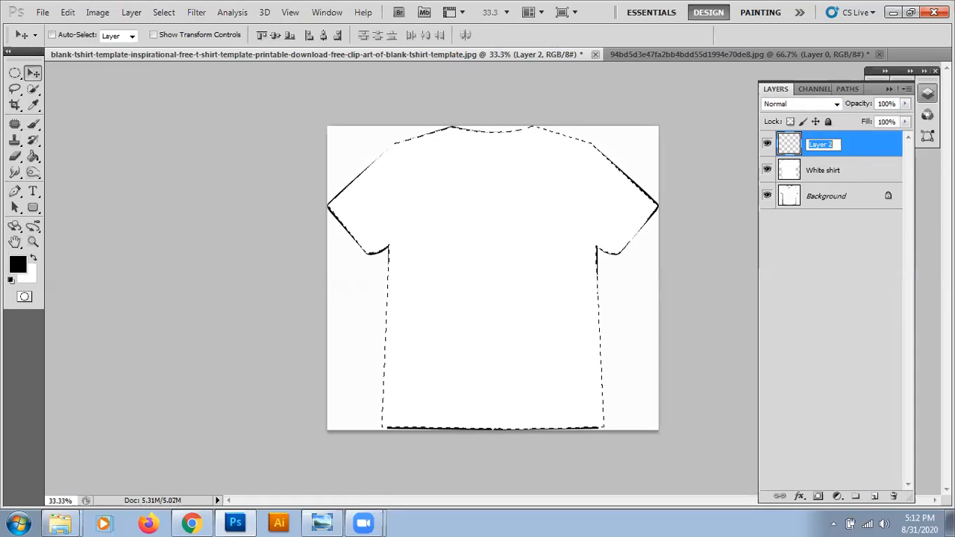
pyautogui.write('Shirt outline')
pyautogui.press('Return')
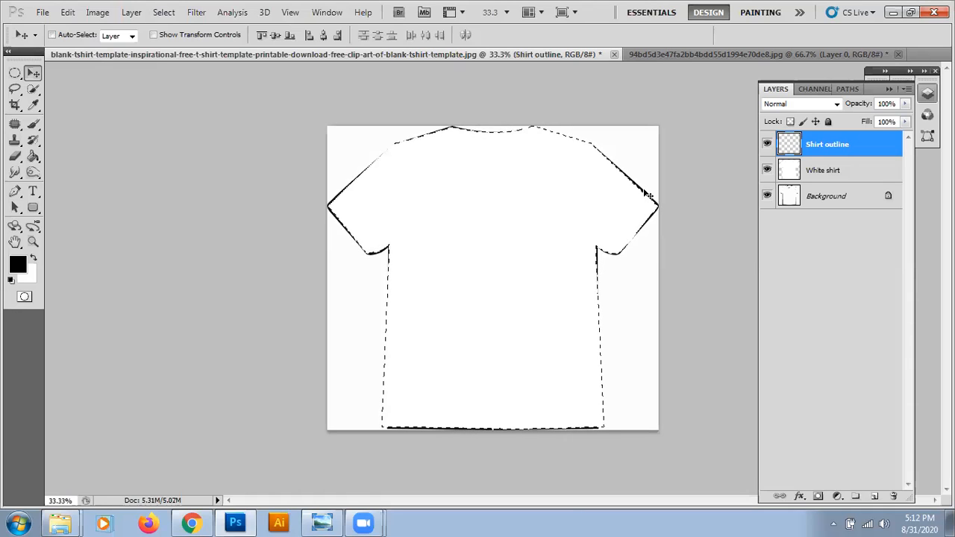
# Stroke the selection on the Shirt outline layer with a 5 px black inside line, deselect, and hide the Background layer.
pyautogui.click(68, 13)
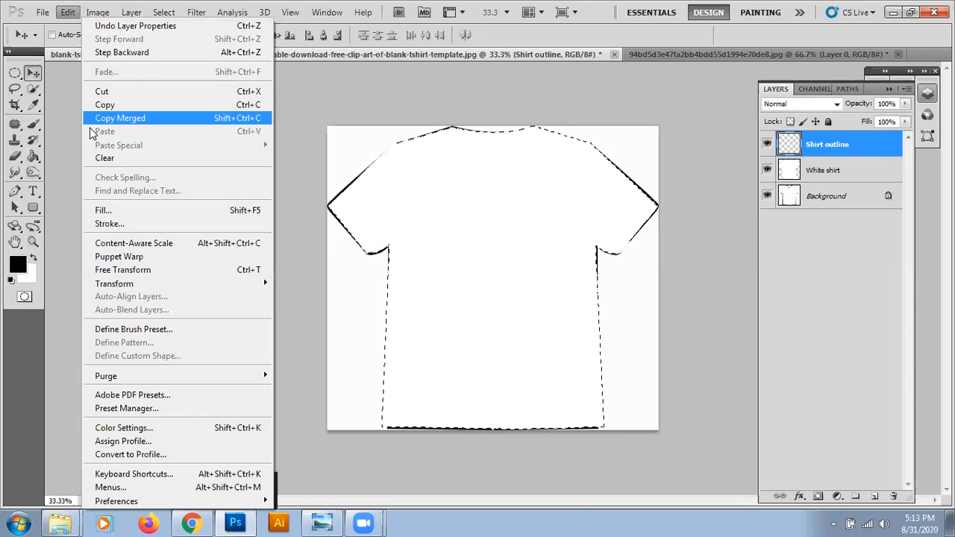
pyautogui.click(105, 219)
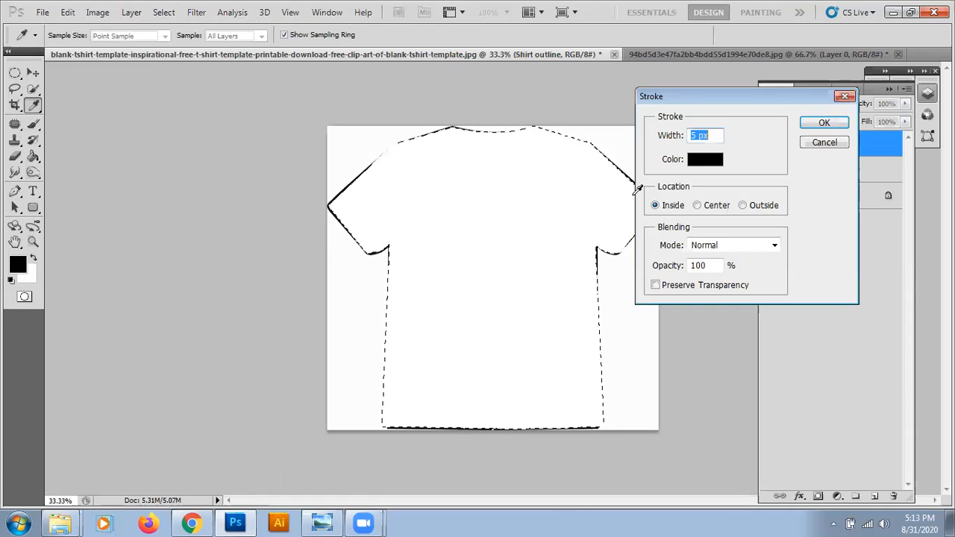
pyautogui.click(823, 122)
pyautogui.press('v')
pyautogui.hotkey('ctrl', 'd')
pyautogui.click(767, 196)
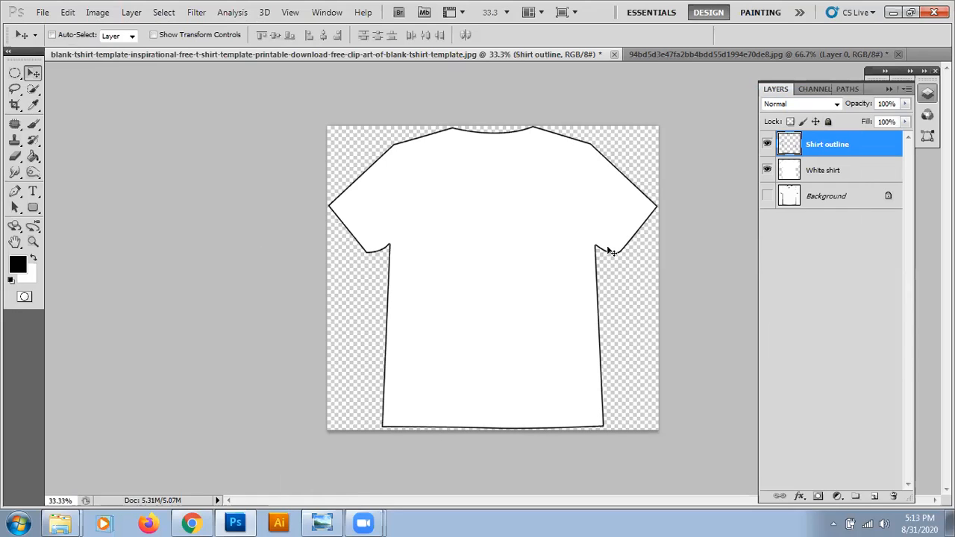
pyautogui.click(850, 91)
pyautogui.click(797, 111)
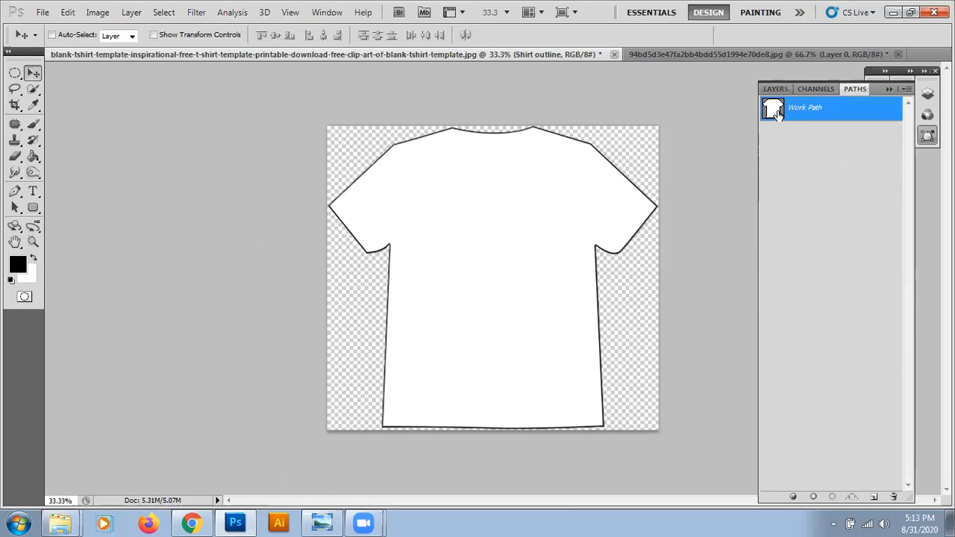
pyautogui.keyDown('ctrl'); pyautogui.click(773, 111); pyautogui.keyUp('ctrl')
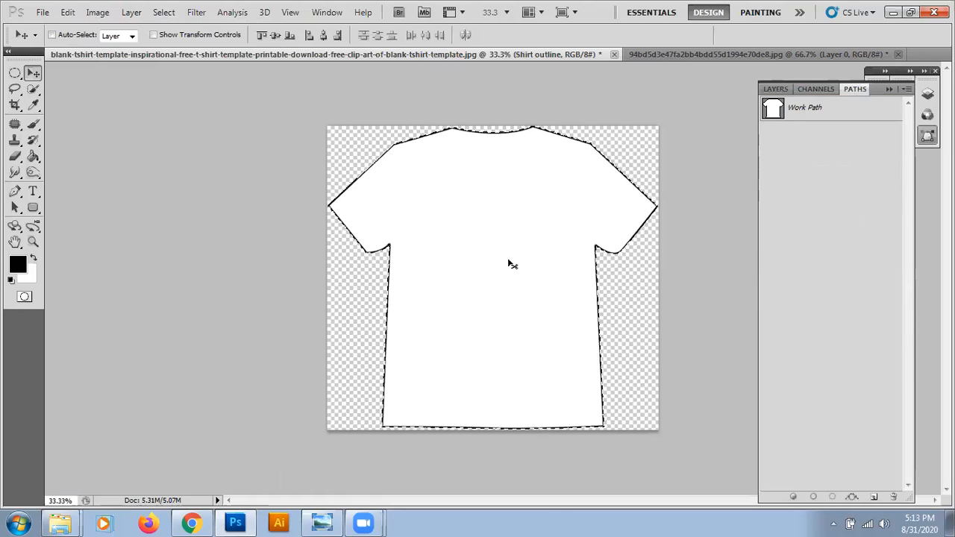
pyautogui.hotkey('ctrl', 'd')
# Activate the shirt work path for editing with the Pen tool and hide the White shirt and Shirt outline layers.
pyautogui.press('p')
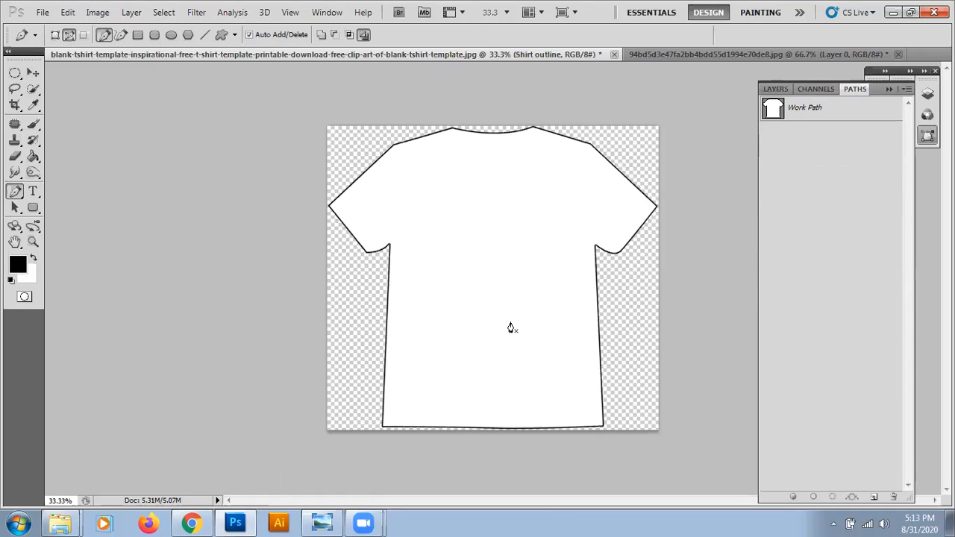
pyautogui.click(770, 120)
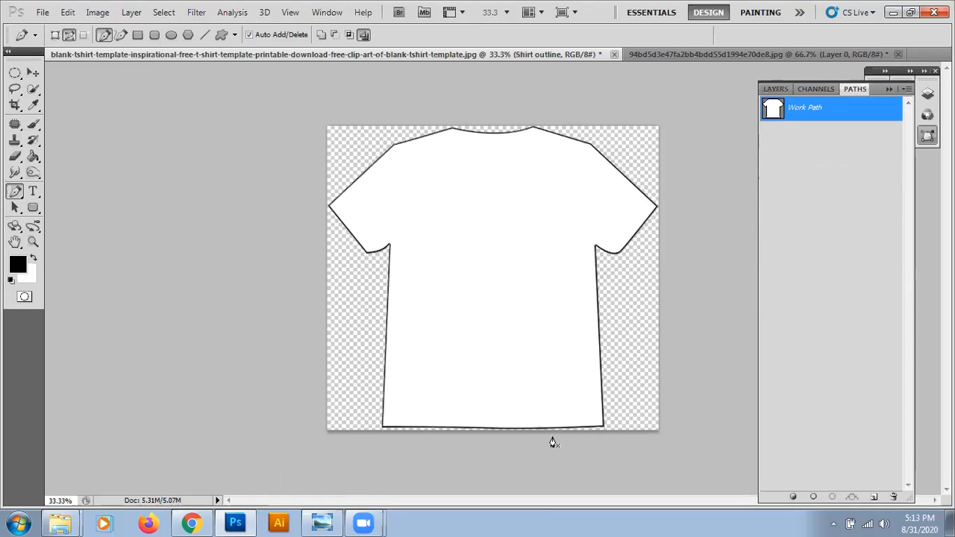
pyautogui.click(776, 89)
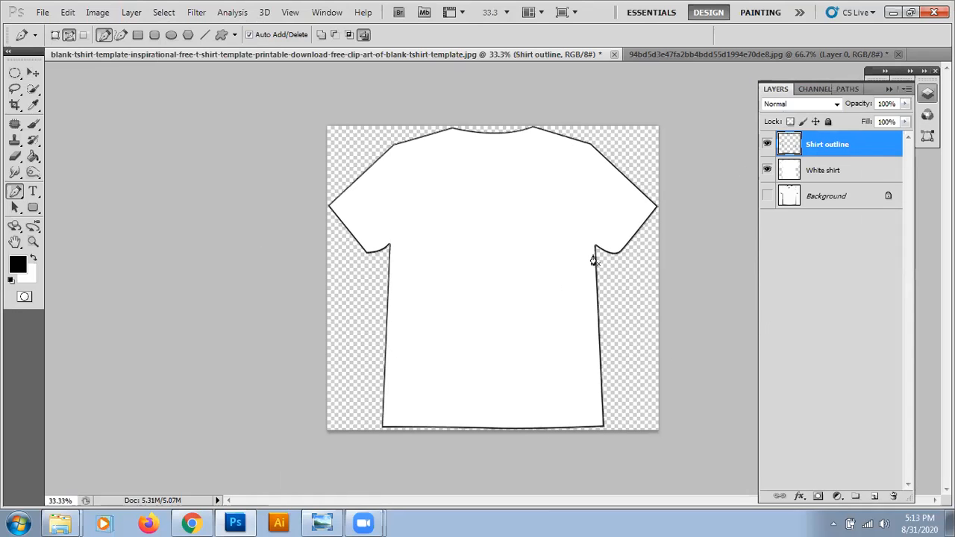
pyautogui.click(767, 170)
pyautogui.click(767, 147)
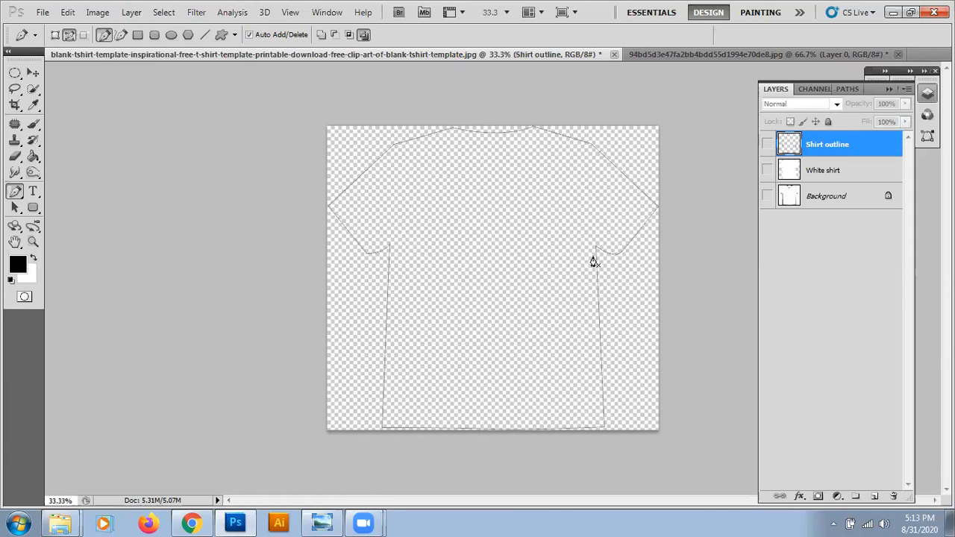
# Show the shirt path's anchor points and convert the left shoulder corner into a smooth curve toward the neckline.
pyautogui.click(385, 253)
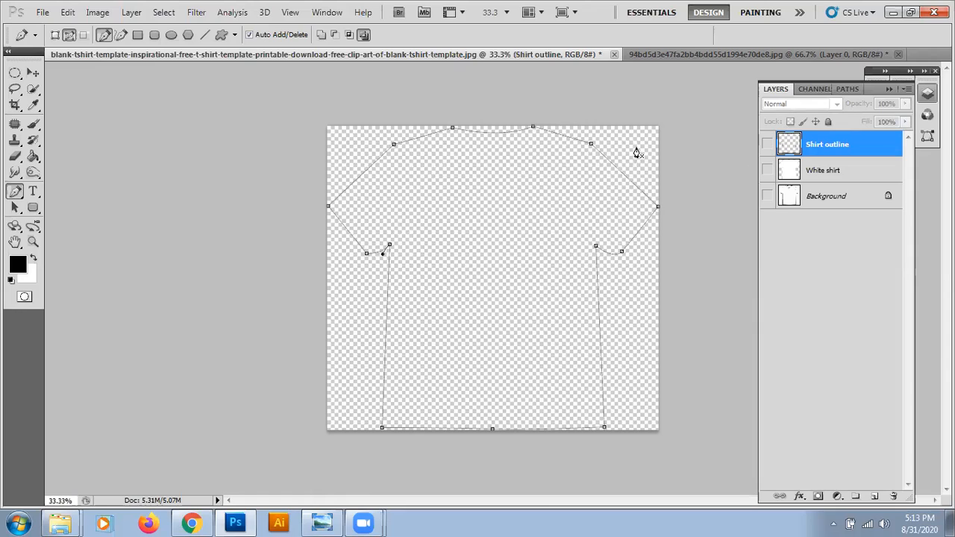
pyautogui.keyDown('ctrl'); pyautogui.click(492, 429); pyautogui.keyUp('ctrl')
pyautogui.press('alt')
pyautogui.press('alt')
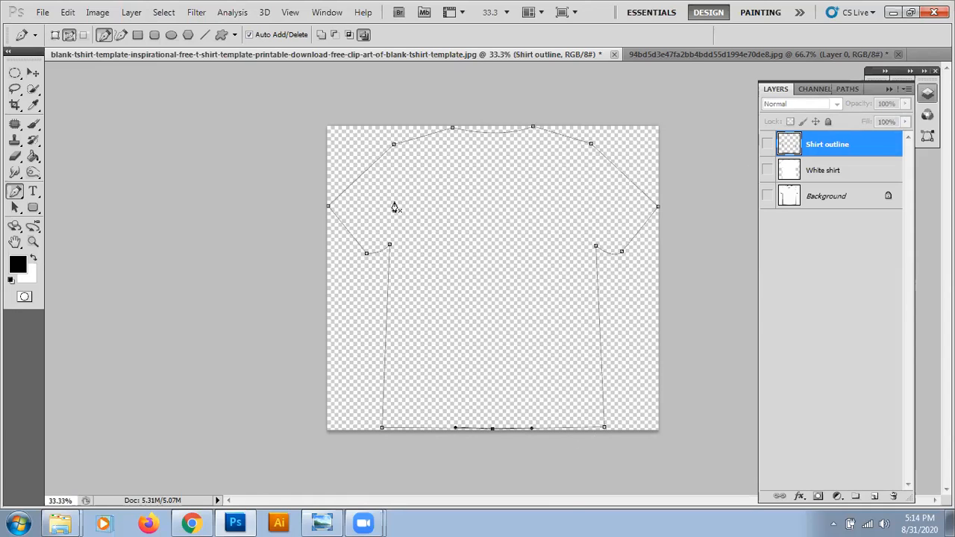
pyautogui.click(393, 145)
pyautogui.moveTo(404, 137); pyautogui.dragTo(415, 134)
# Convert the path's right shoulder corner into a smooth curve and turn the reshaped path into a selection.
pyautogui.moveTo(590, 144); pyautogui.dragTo(573, 135)
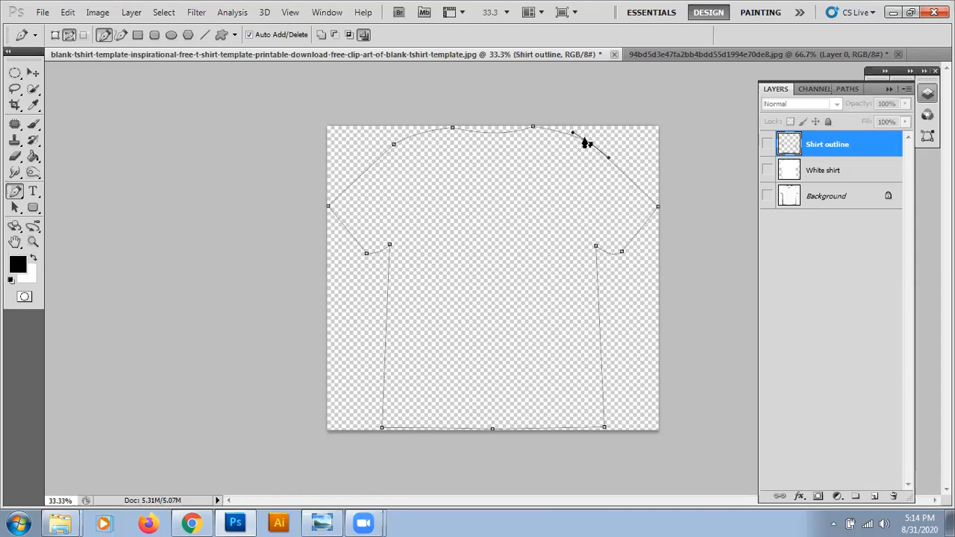
pyautogui.keyDown('ctrl'); pyautogui.click(533, 131); pyautogui.keyUp('ctrl')
pyautogui.moveTo(573, 133); pyautogui.dragTo(573, 130)
pyautogui.hotkey('ctrl', 'Return')
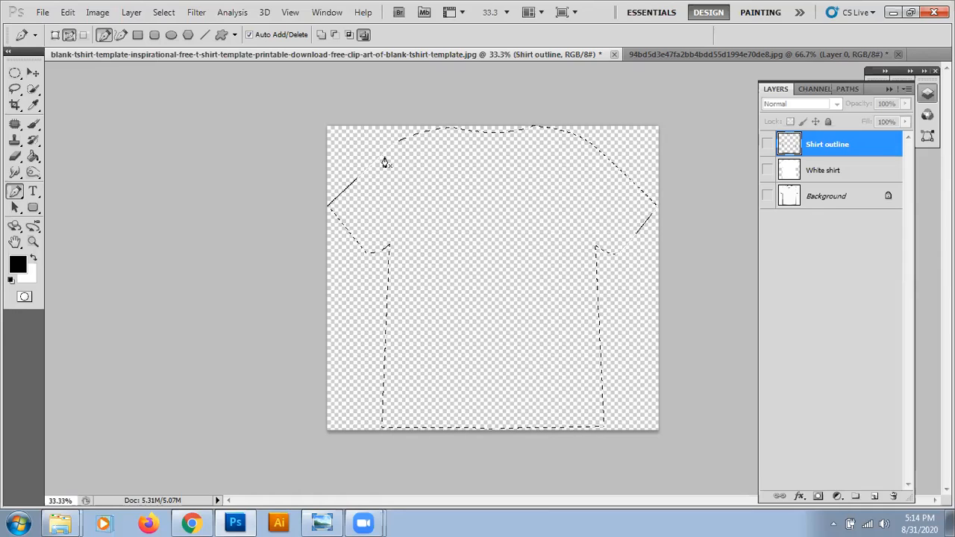
# Add a new layer above the White shirt layer, fill the reshaped shirt selection with white, and deselect.
pyautogui.click(825, 176)
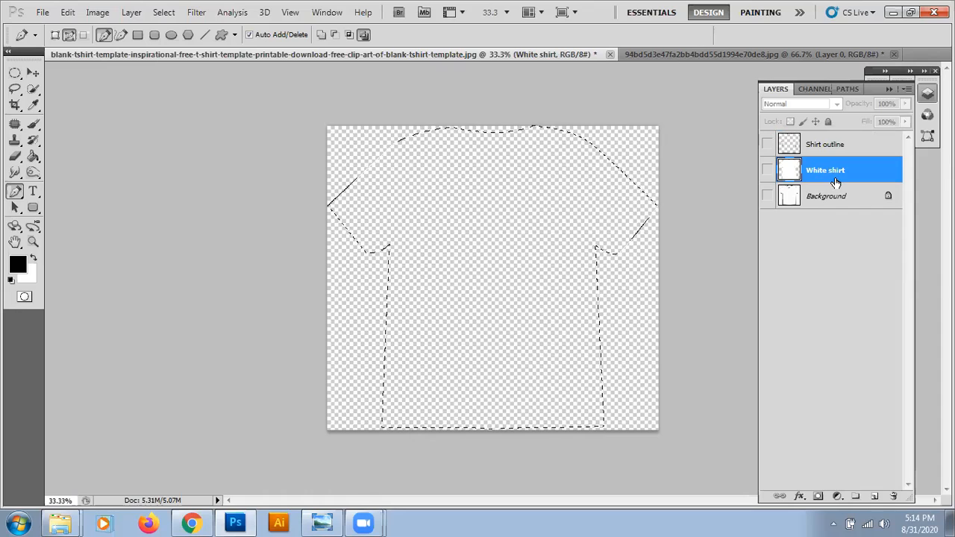
pyautogui.click(875, 496)
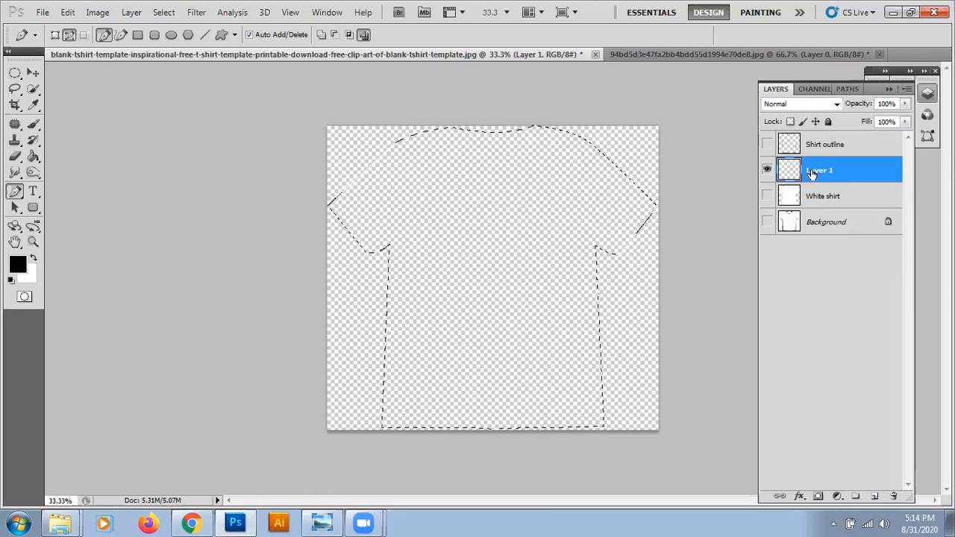
pyautogui.hotkey('ctrl', 'BackSpace')
pyautogui.hotkey('ctrl', 'd')
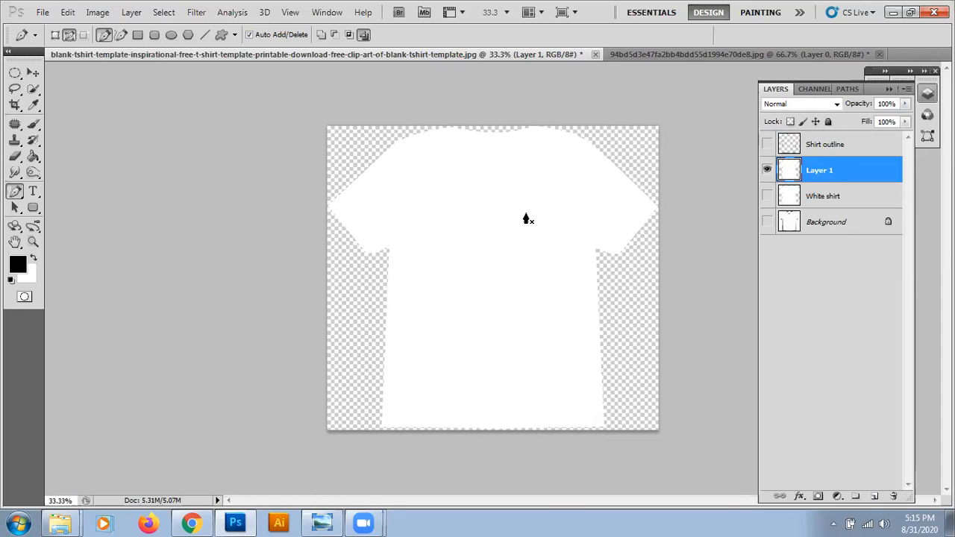
# Compare the reshaped shirt fill on Layer 1 with the White shirt layer by switching their visibility on and off.
pyautogui.click(766, 196)
pyautogui.click(766, 175)
pyautogui.click(769, 167)
pyautogui.click(769, 170)
pyautogui.click(768, 169)
pyautogui.click(768, 169)
pyautogui.click(769, 169)
pyautogui.click(768, 170)
pyautogui.click(768, 171)
pyautogui.click(768, 170)
pyautogui.click(768, 170)
# Load Layer 1's shirt shape as a selection and delete the Shirt outline layer.
pyautogui.keyDown('ctrl'); pyautogui.click(788, 172); pyautogui.keyUp('ctrl')
pyautogui.click(846, 145)
pyautogui.moveTo(846, 146); pyautogui.dragTo(892, 496)
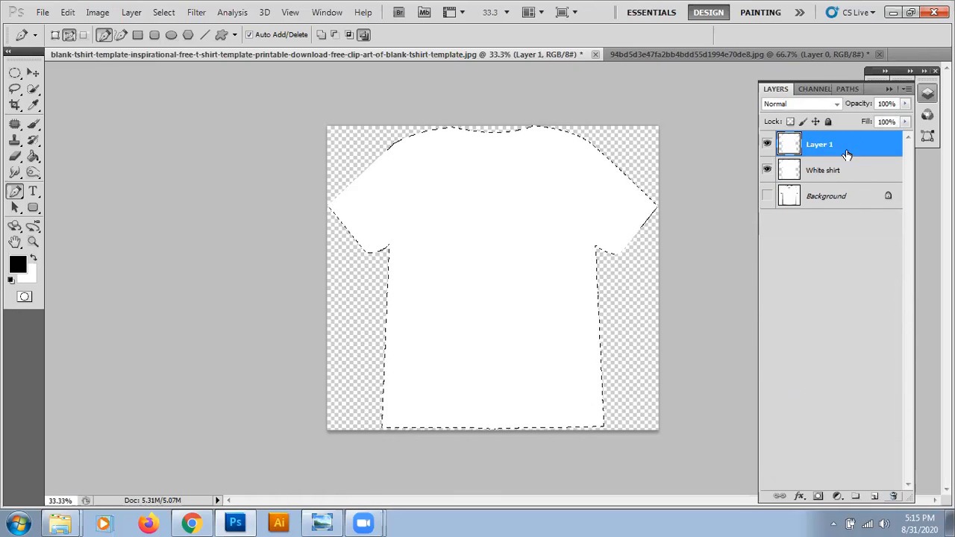
# Add an empty layer above Layer 1, hide the White shirt layer, and keep the new layer active.
pyautogui.click(874, 496)
pyautogui.click(767, 196)
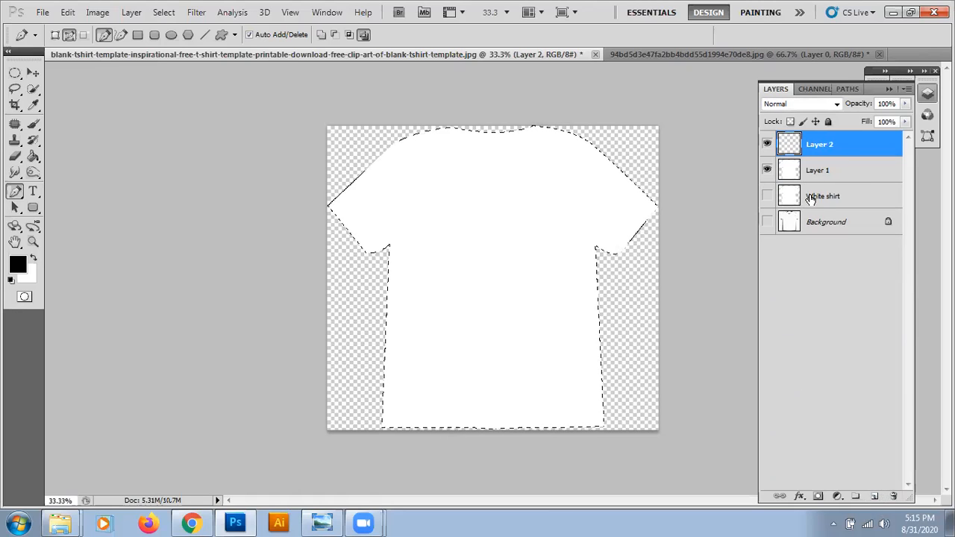
pyautogui.click(787, 172)
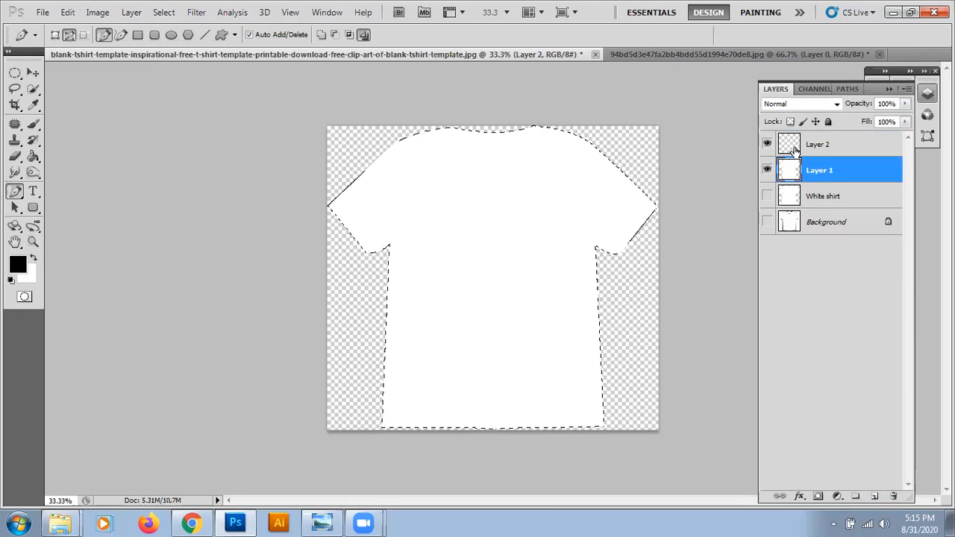
pyautogui.click(795, 151)
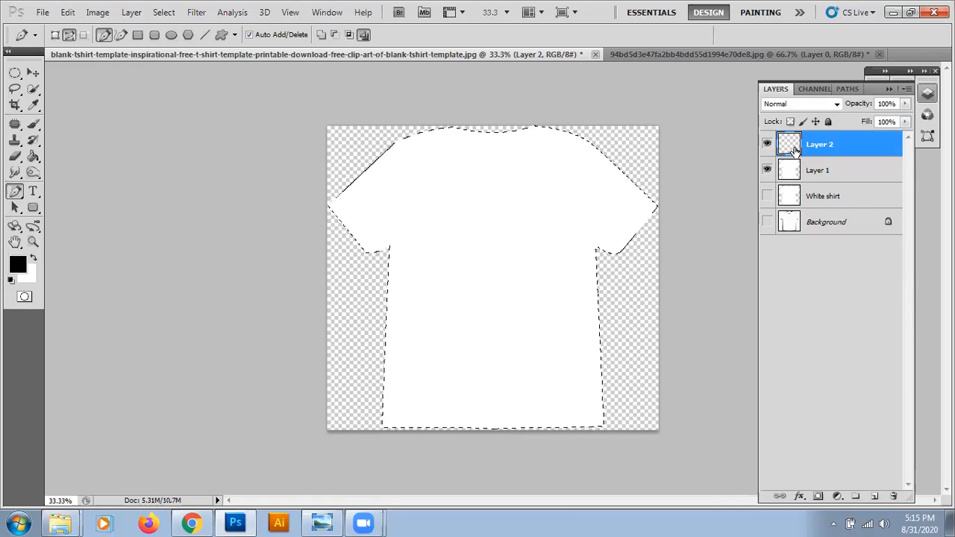
# Stroke the shirt selection on Layer 2 with a 5 px black inside line and deselect.
pyautogui.click(67, 12)
pyautogui.click(104, 224)
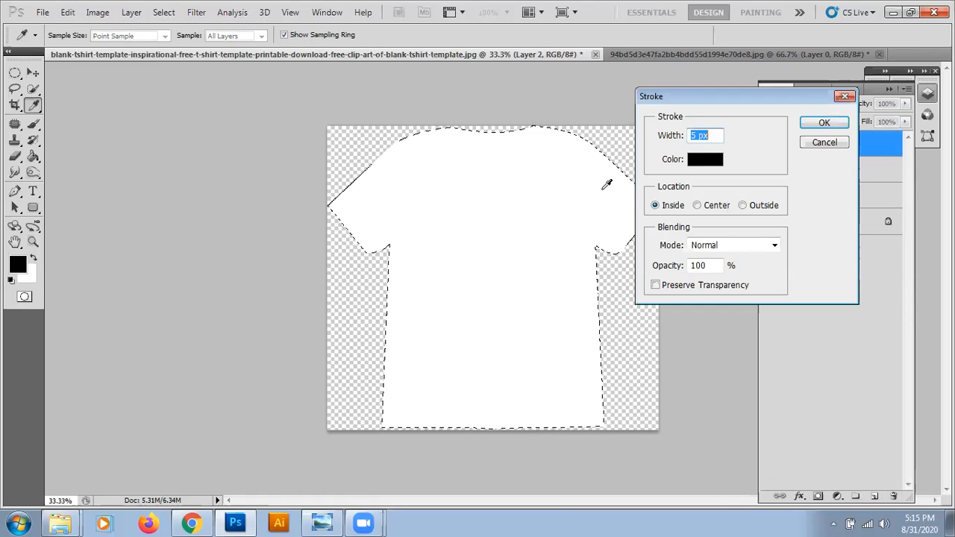
pyautogui.click(825, 123)
pyautogui.hotkey('ctrl', 'd')
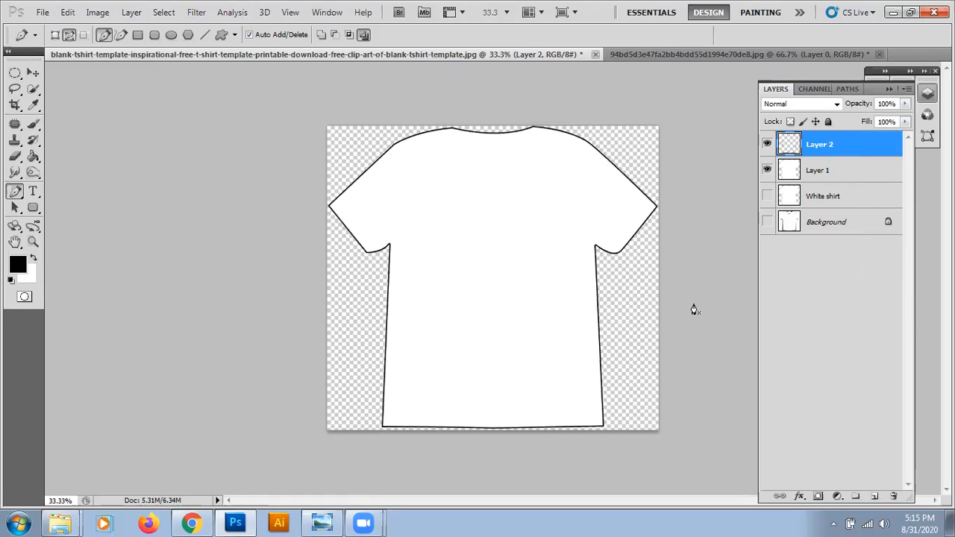
# Show the Background template and hide Layer 1 and Layer 2.
pyautogui.press('v')
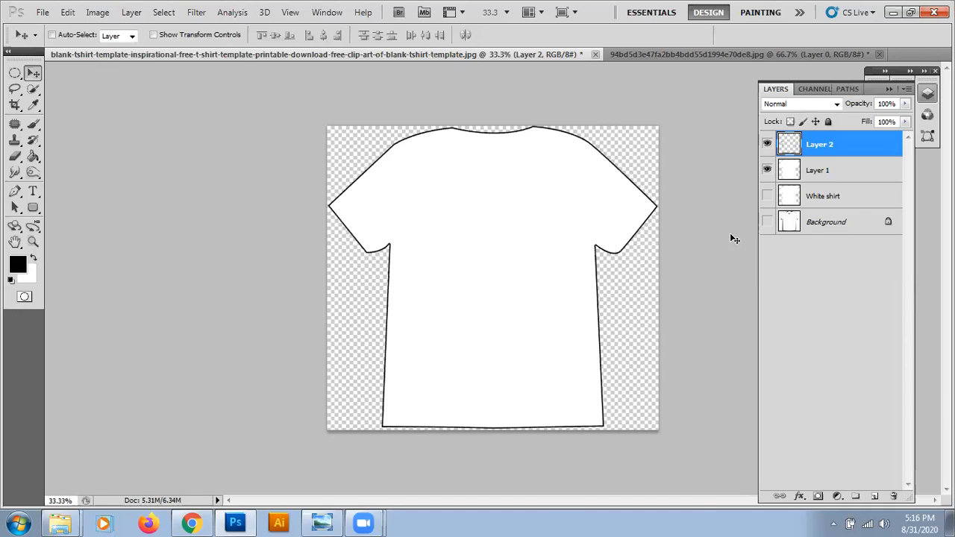
pyautogui.click(767, 222)
pyautogui.click(767, 170)
pyautogui.click(767, 144)
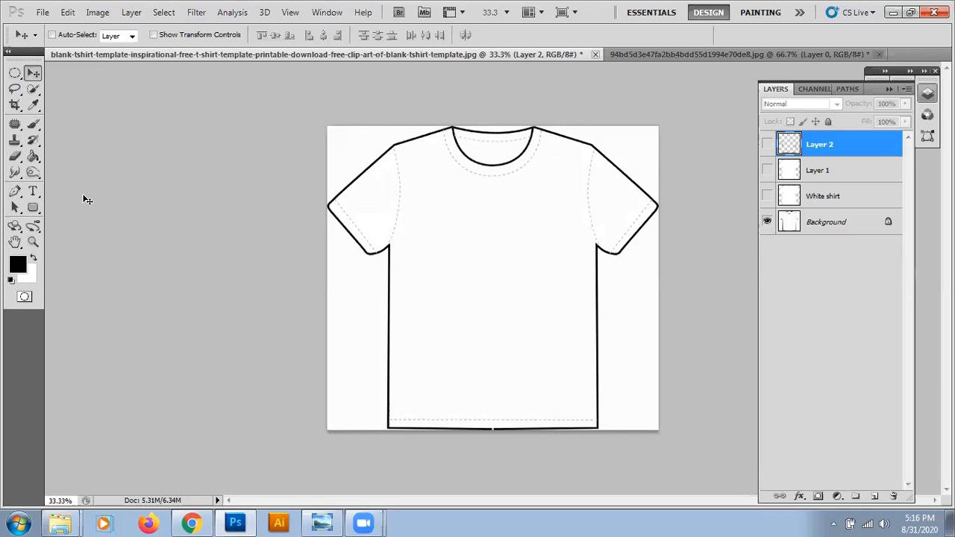
# Activate the Pen tool and create a new path separate from the shirt's work path.
pyautogui.press('p')
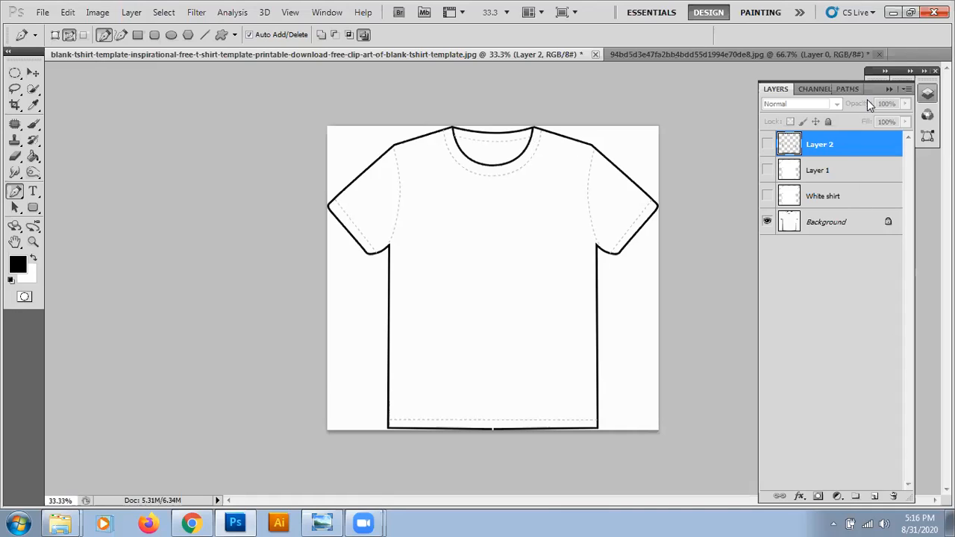
pyautogui.click(849, 89)
pyautogui.click(850, 108)
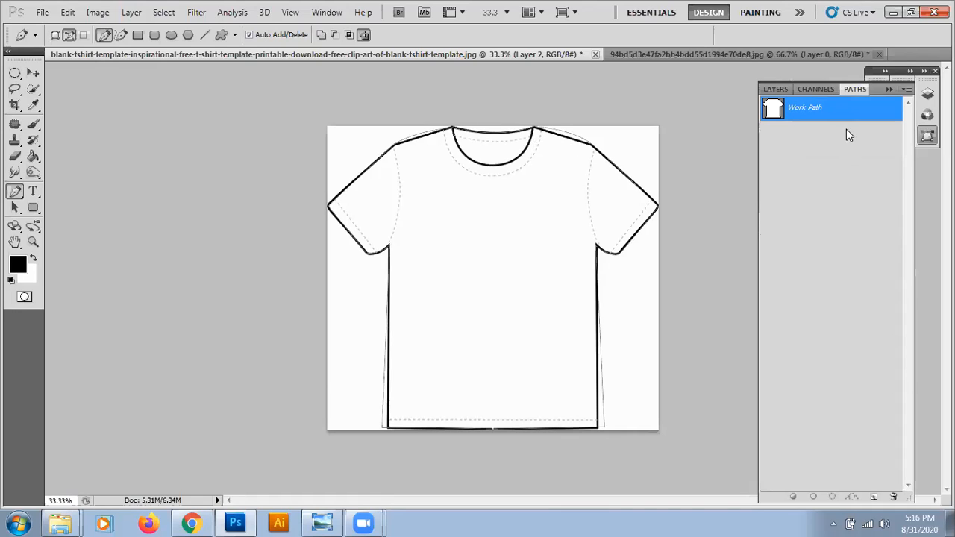
pyautogui.click(874, 496)
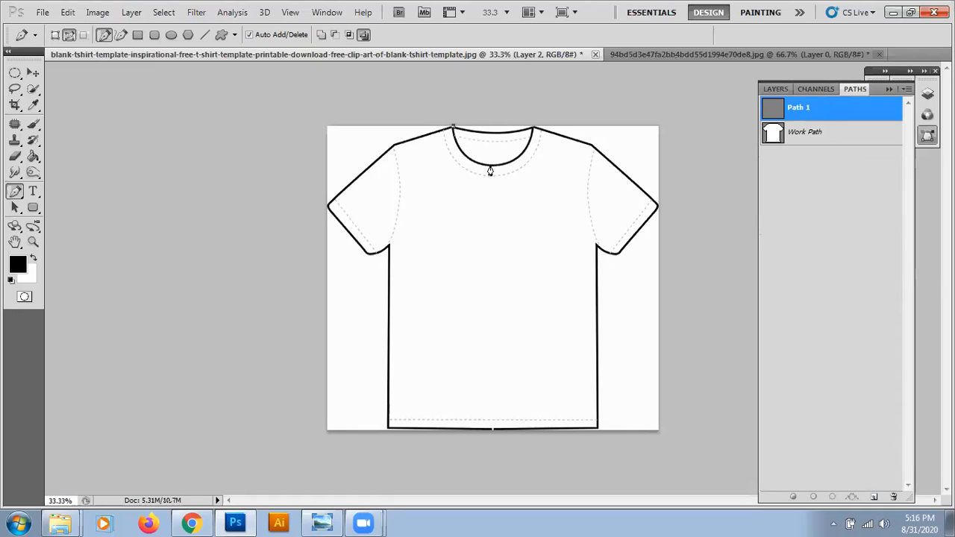
# Trace the front neckline curve between both neck points through its lowest point, close the path, and load it as a selection.
pyautogui.moveTo(490, 165); pyautogui.dragTo(529, 169)
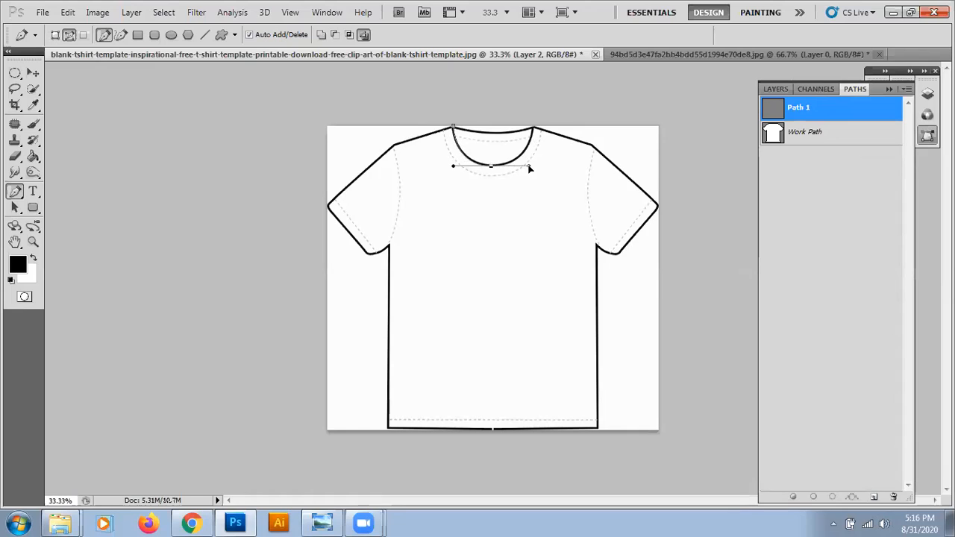
pyautogui.click(532, 128)
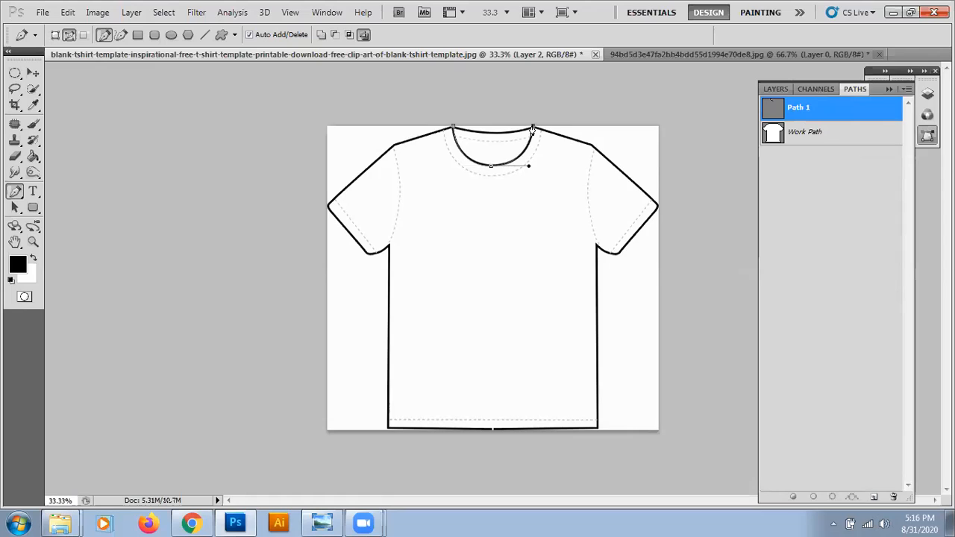
pyautogui.click(454, 131)
pyautogui.hotkey('ctrl', 'Return')
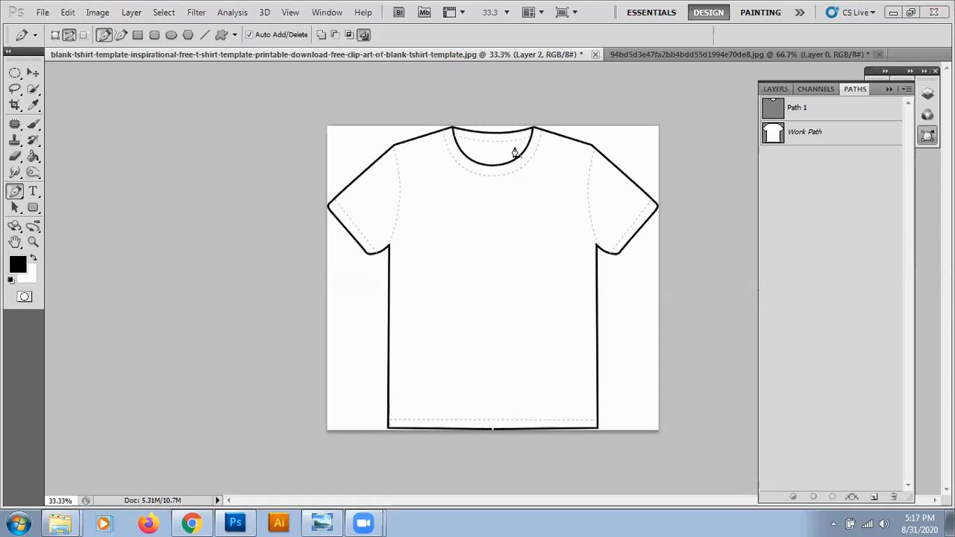
pyautogui.keyDown('ctrl'); pyautogui.click(775, 108); pyautogui.keyUp('ctrl')
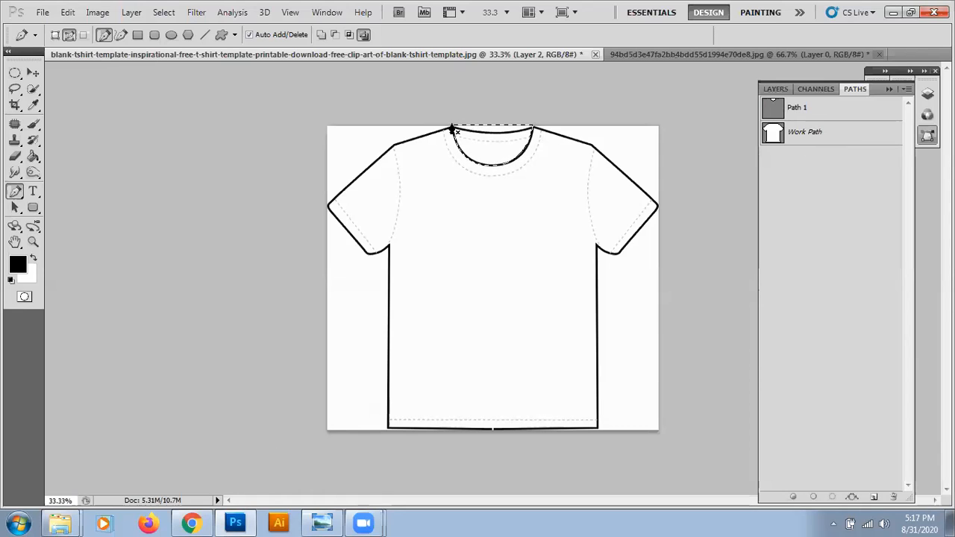
# Add a new layer above Layer 2 for the neckline outline.
pyautogui.click(775, 89)
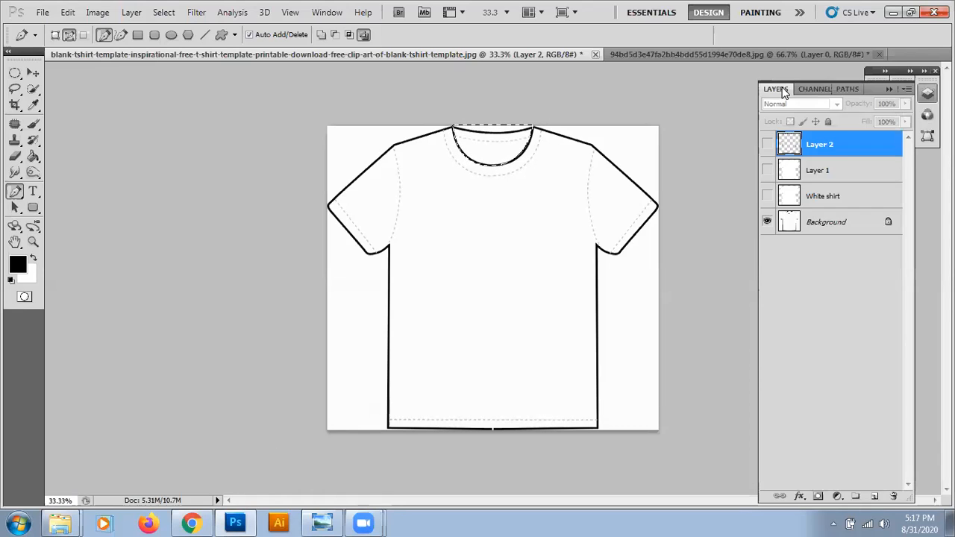
pyautogui.click(767, 145)
pyautogui.click(767, 146)
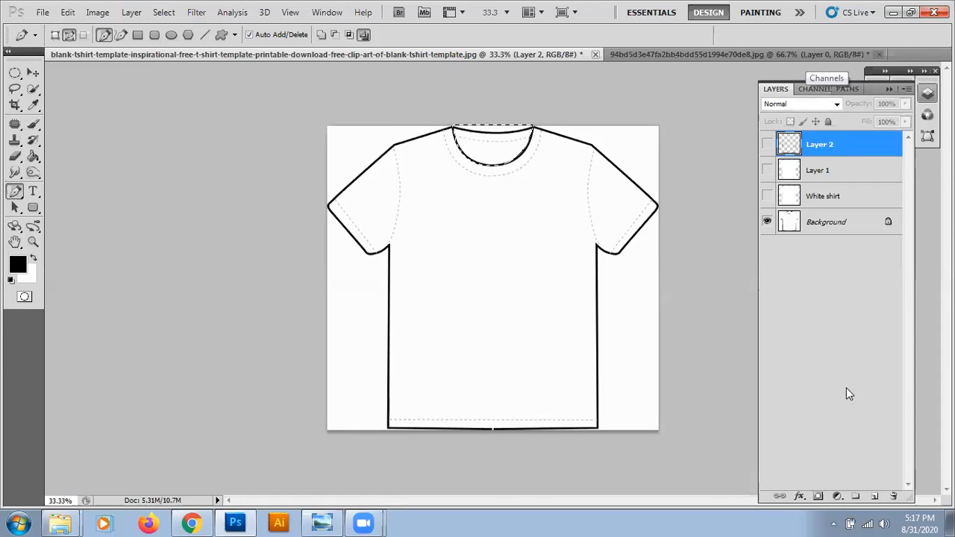
pyautogui.click(875, 496)
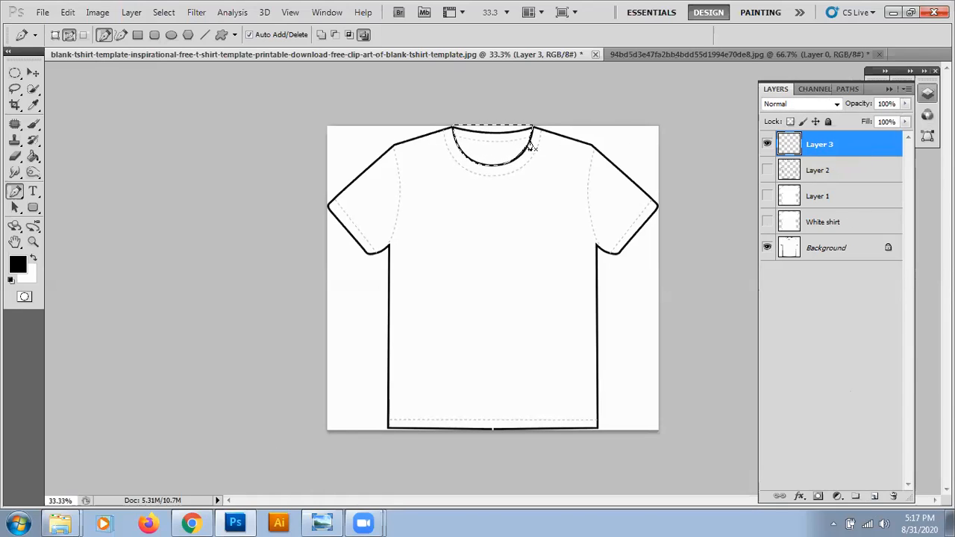
# Stroke the neckline selection on Layer 3 with a 5 px black inside line and deselect.
pyautogui.click(33, 72)
pyautogui.click(66, 13)
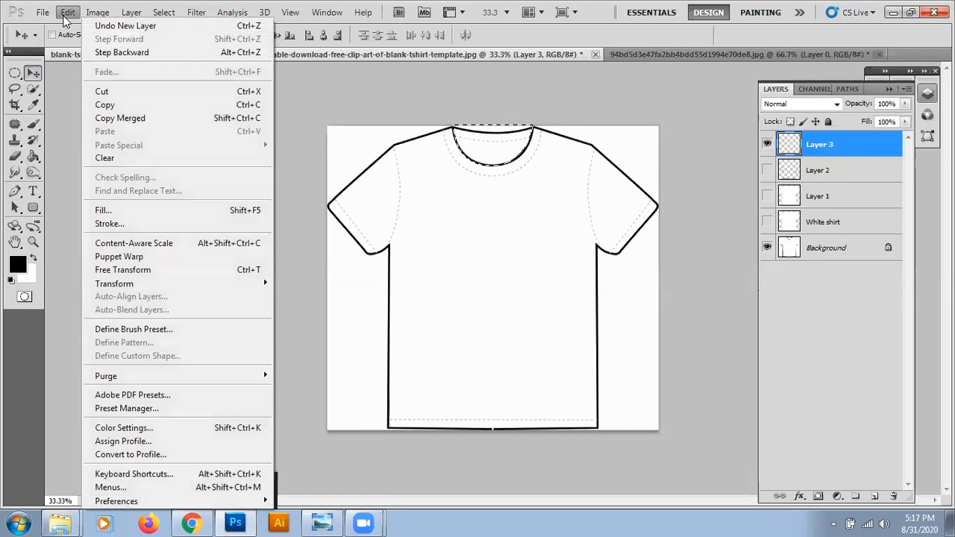
pyautogui.click(134, 224)
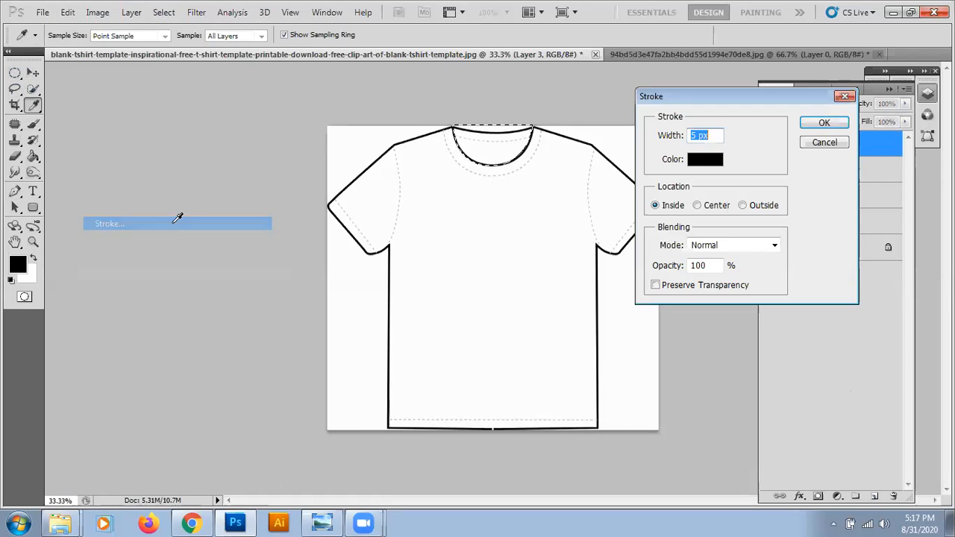
pyautogui.click(824, 123)
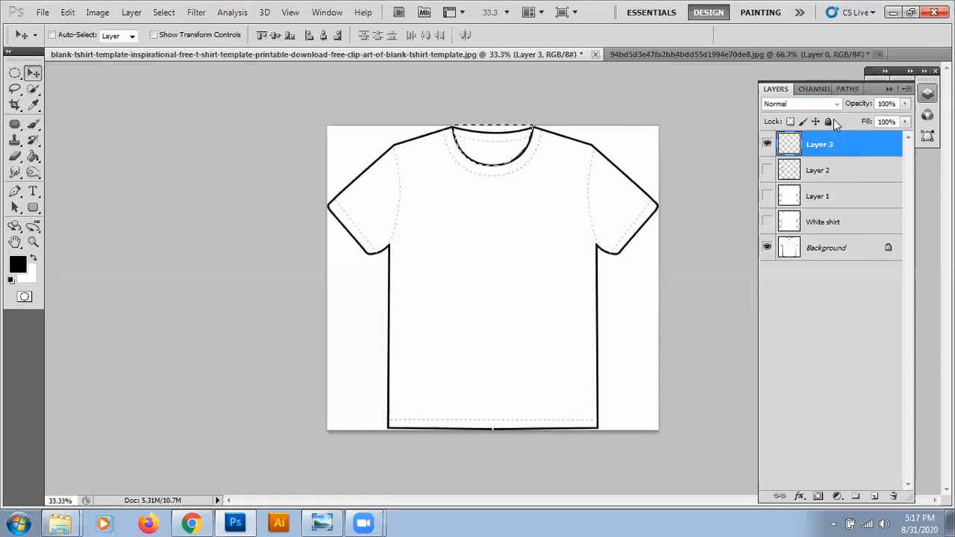
pyautogui.hotkey('ctrl', 'd')
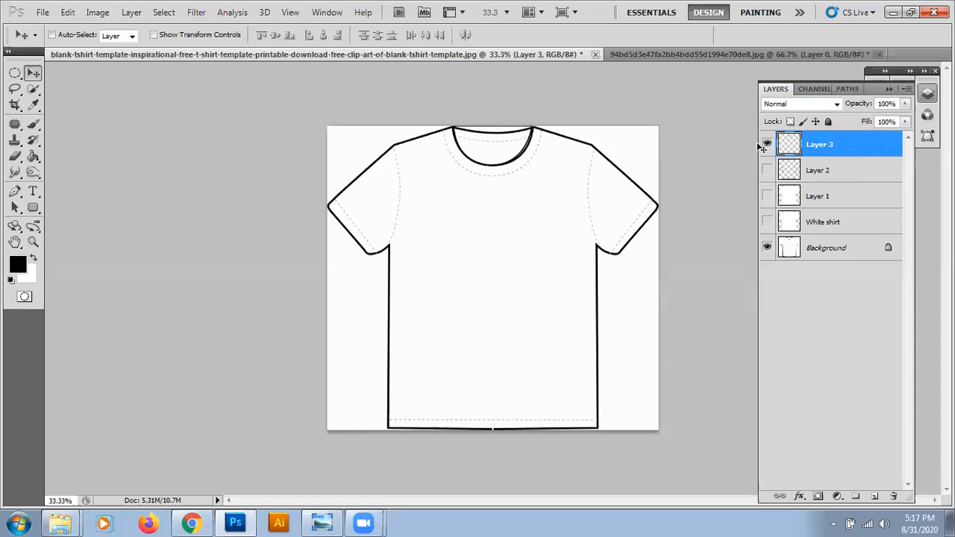
# Hide the Background layer and show Layer 2 and Layer 1 together with the neckline outline.
pyautogui.click(766, 171)
pyautogui.click(767, 171)
pyautogui.click(767, 144)
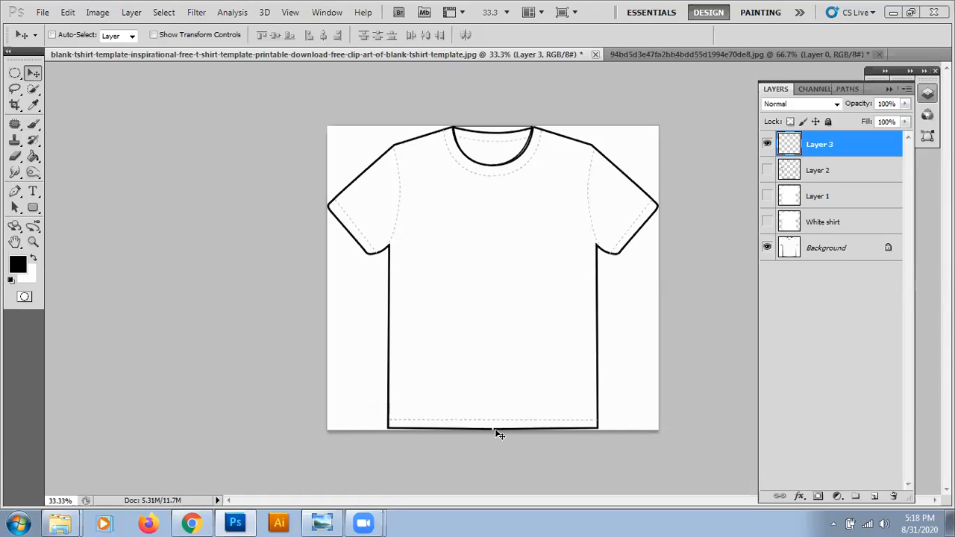
pyautogui.click(766, 249)
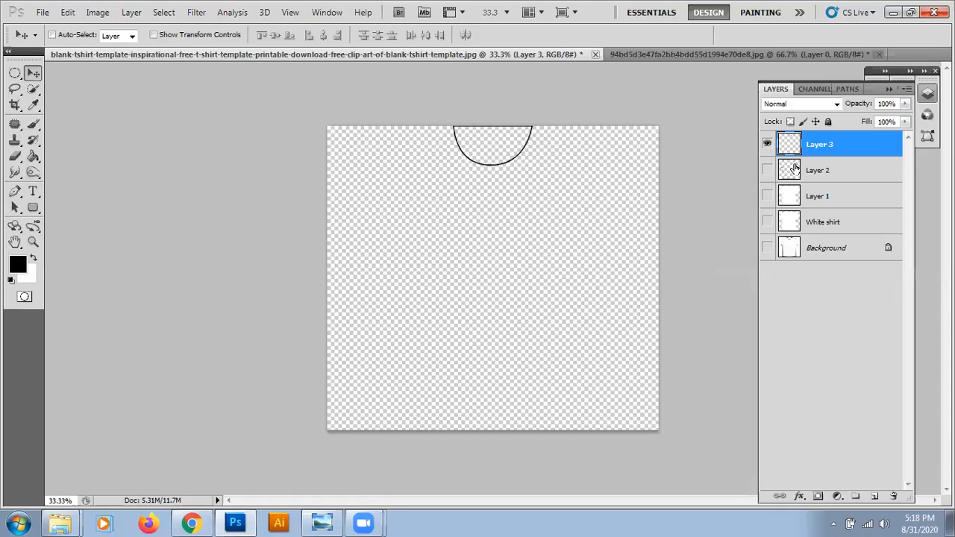
pyautogui.click(767, 171)
pyautogui.click(768, 196)
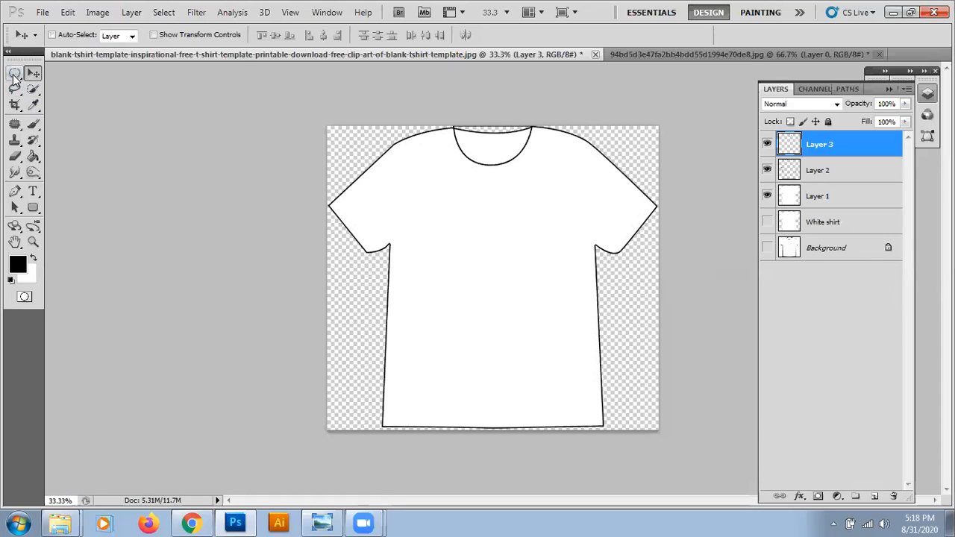
# Try to remove the straight line above the back neckline on Layer 3 using a thin rectangular selection, then deselect.
pyautogui.click(15, 73)
pyautogui.click(57, 73)
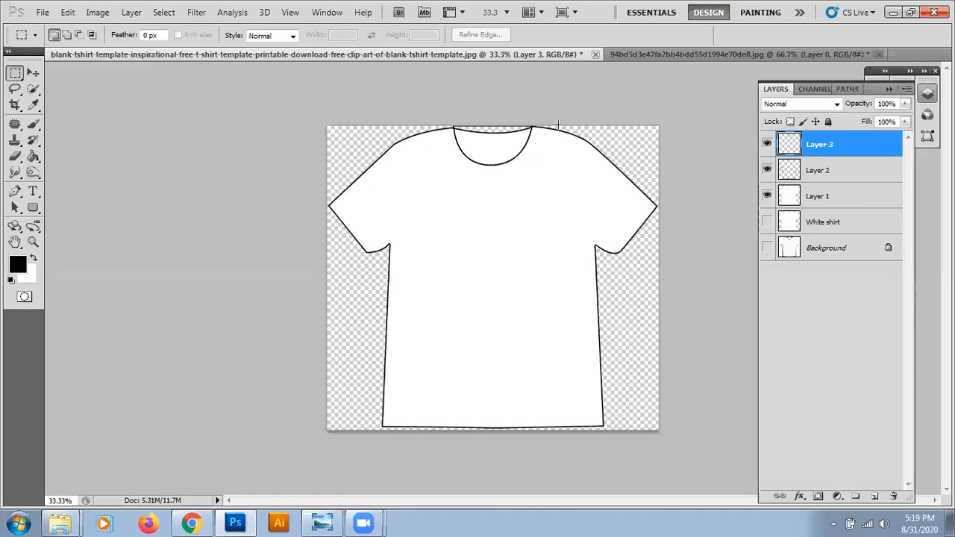
pyautogui.moveTo(445, 126); pyautogui.dragTo(532, 131)
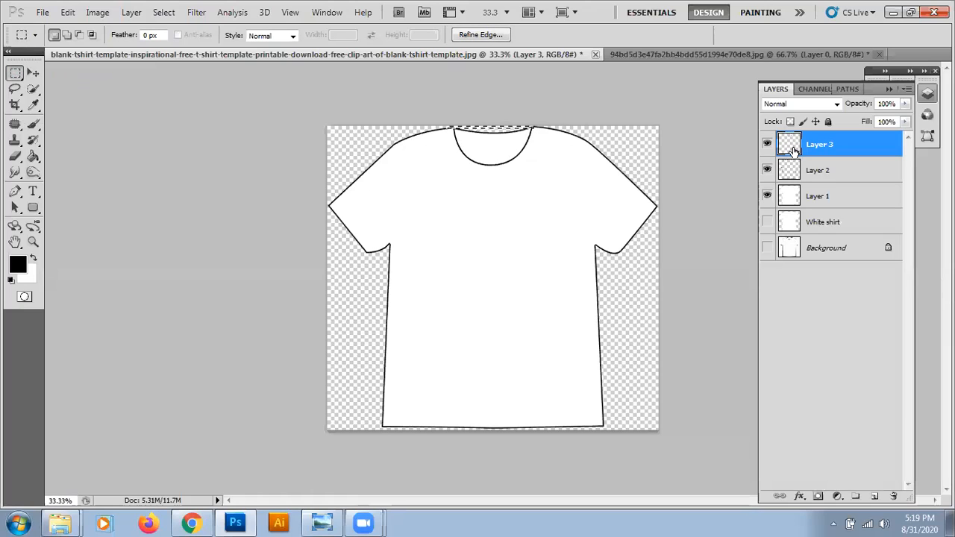
pyautogui.hotkey('ctrl', 'd')
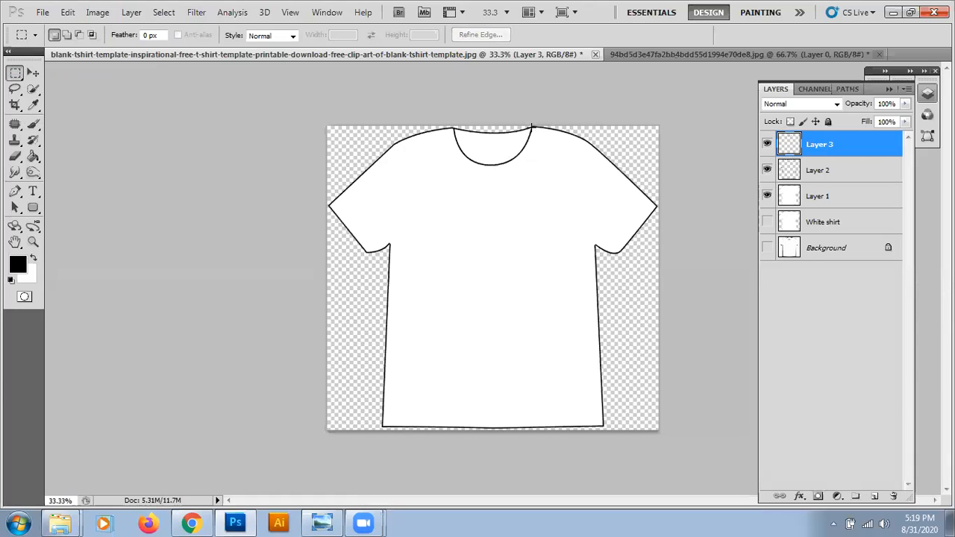
# Undo the deselection, the erased line and the rectangular selection above the back neckline.
pyautogui.hotkey('ctrl', '+')
pyautogui.hotkey('ctrl', '+')
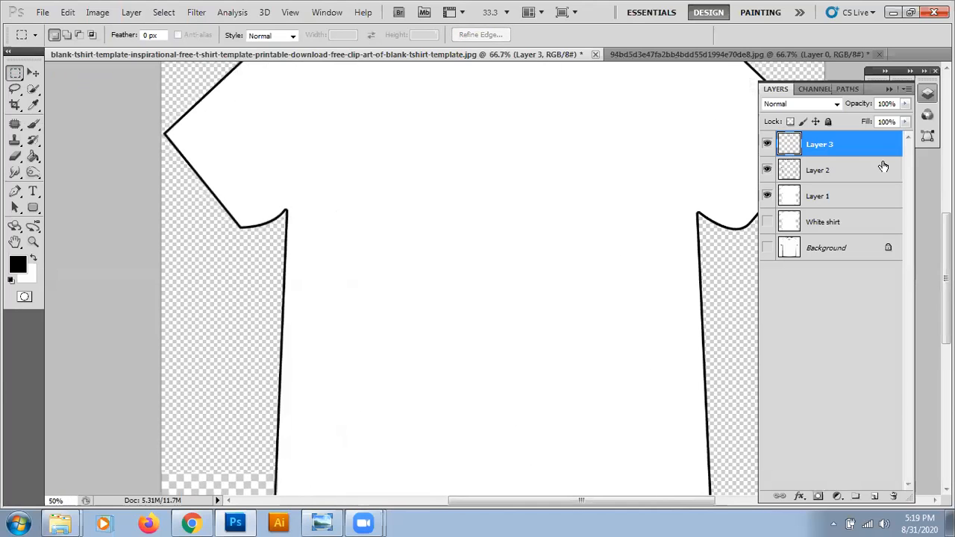
pyautogui.scroll(5, 503, 254)
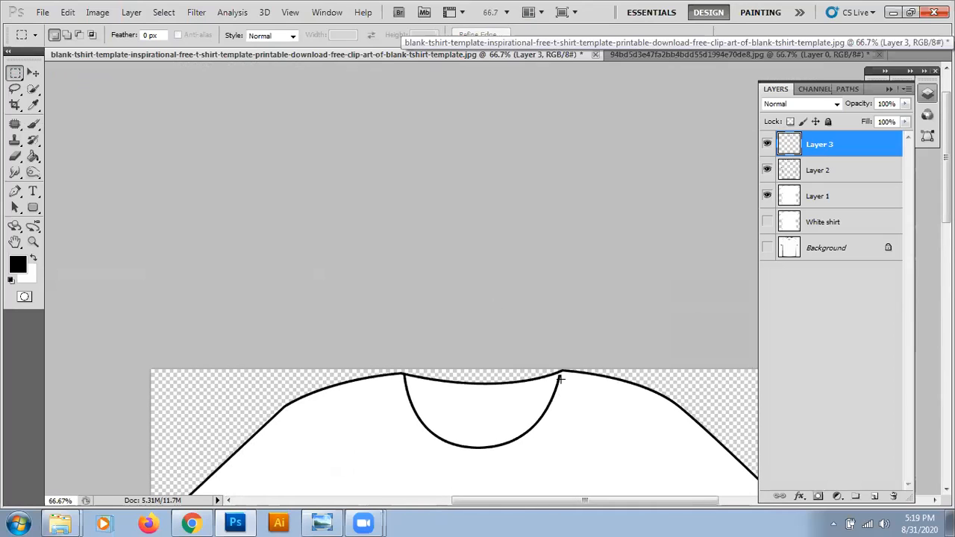
pyautogui.hotkey('ctrl', 'alt', 'z')
pyautogui.hotkey('ctrl', 'alt', 'z')
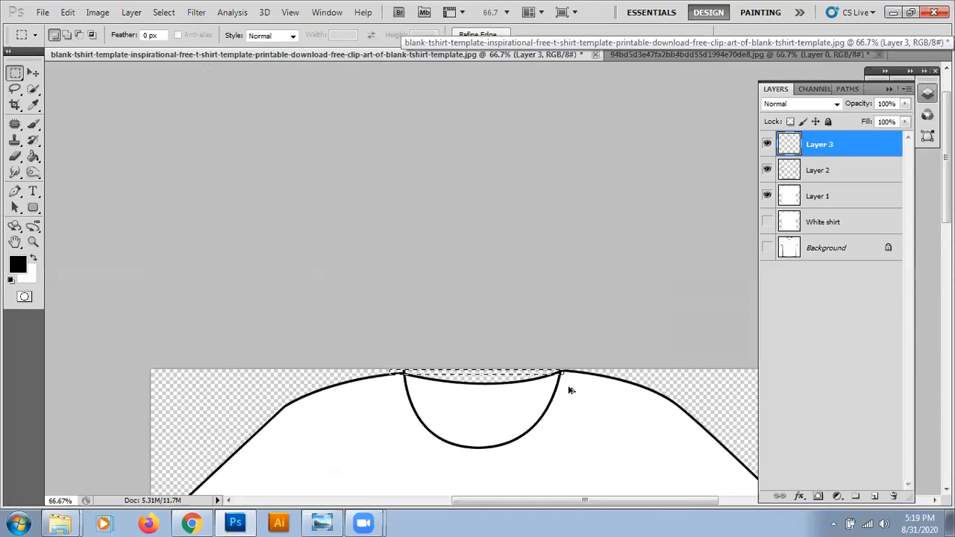
pyautogui.hotkey('ctrl', 'alt', 'z')
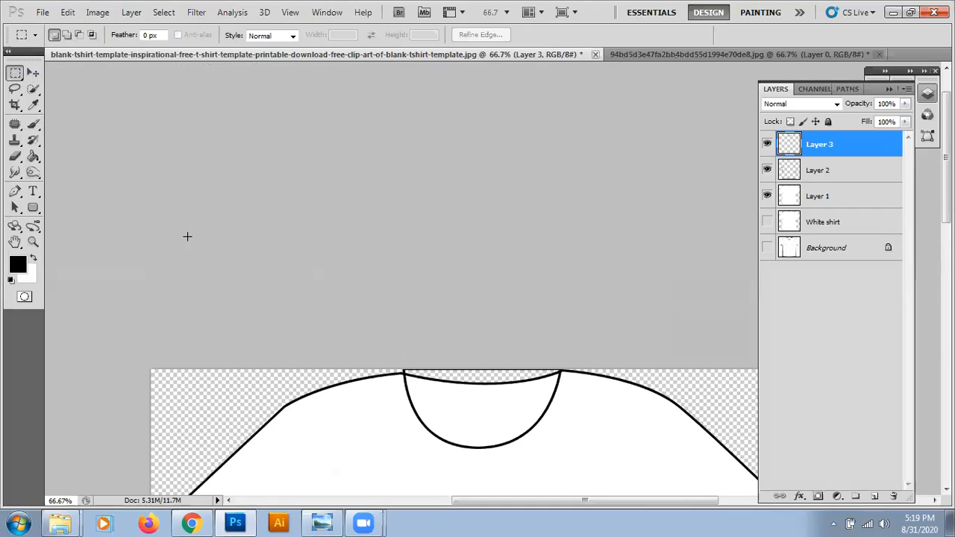
# Erase the straight line above the back neckline on Layer 3 with a 50 px Eraser brush.
pyautogui.click(15, 156)
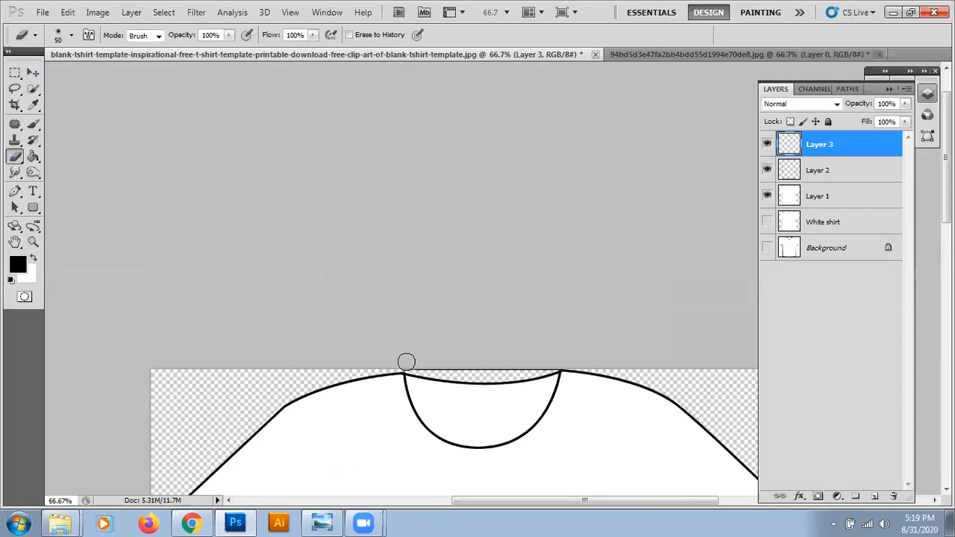
pyautogui.click(71, 36)
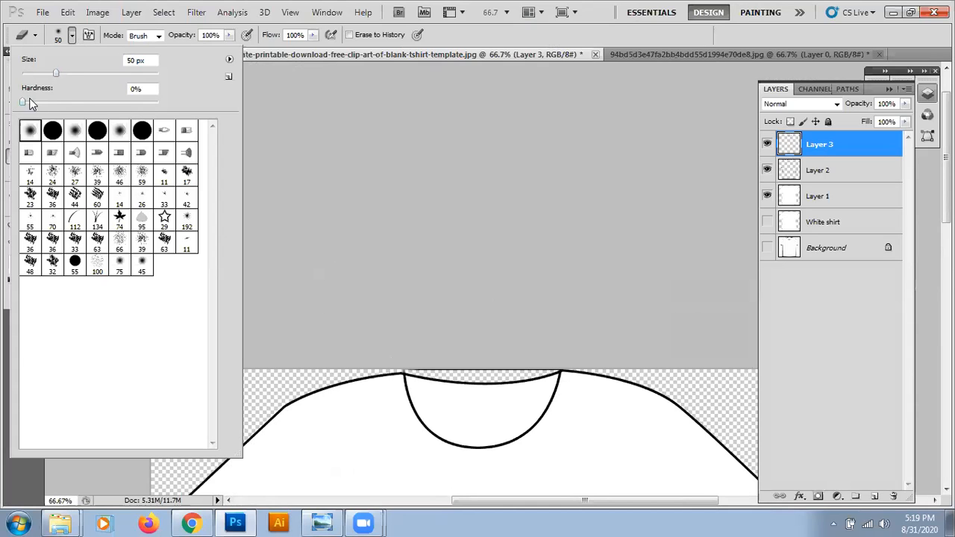
pyautogui.click(466, 40)
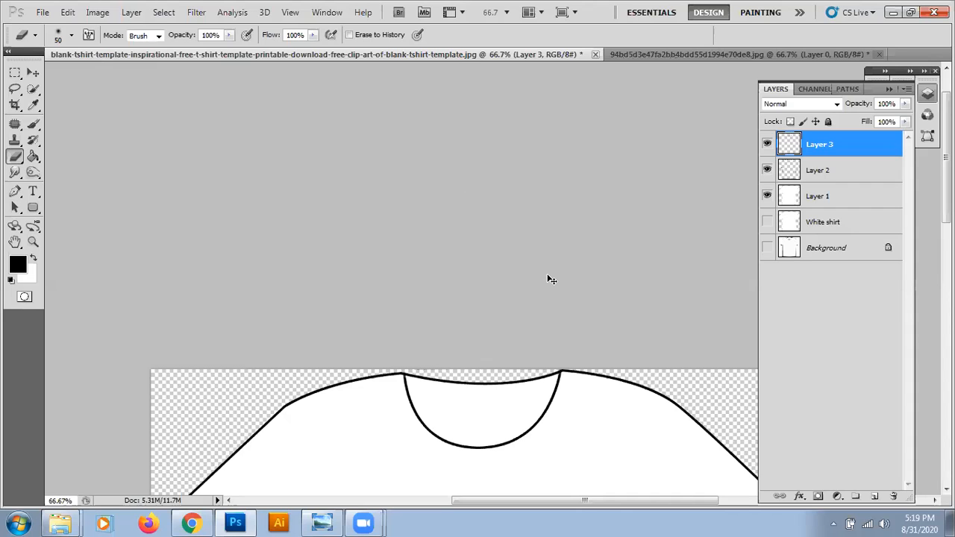
pyautogui.hotkey('ctrl', '-')
pyautogui.hotkey('ctrl', '-')
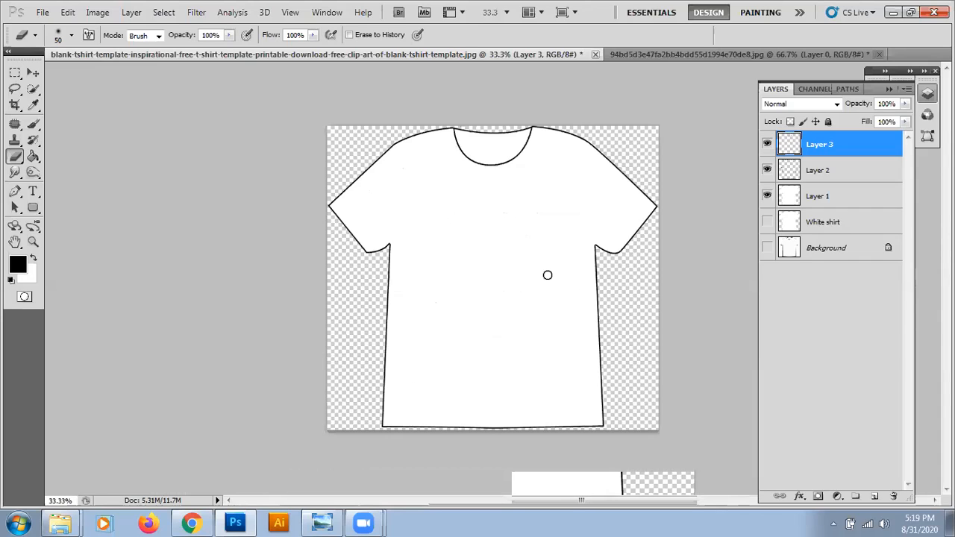
# Switch to the Male Cloths folder in the file explorer and preview the green cap image.
pyautogui.press('v')
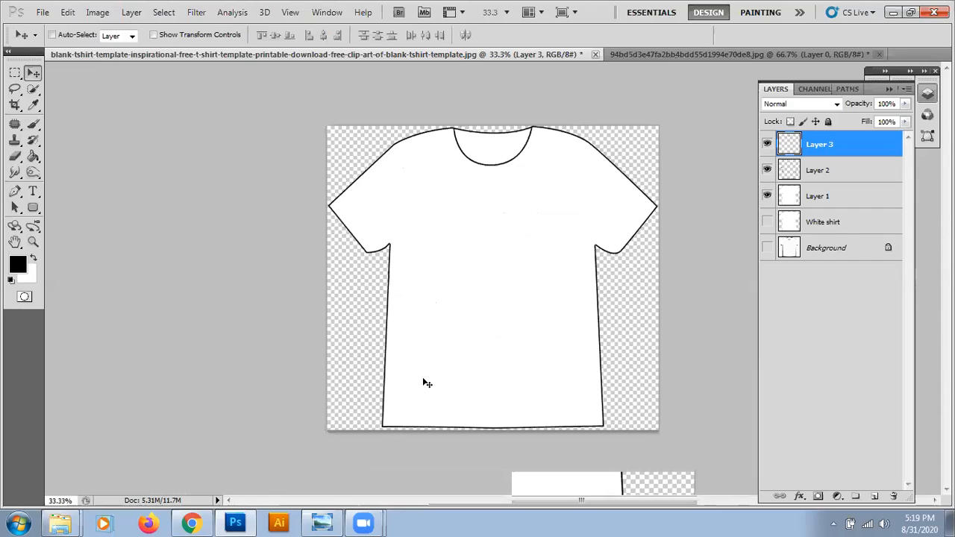
pyautogui.moveTo(75, 521)
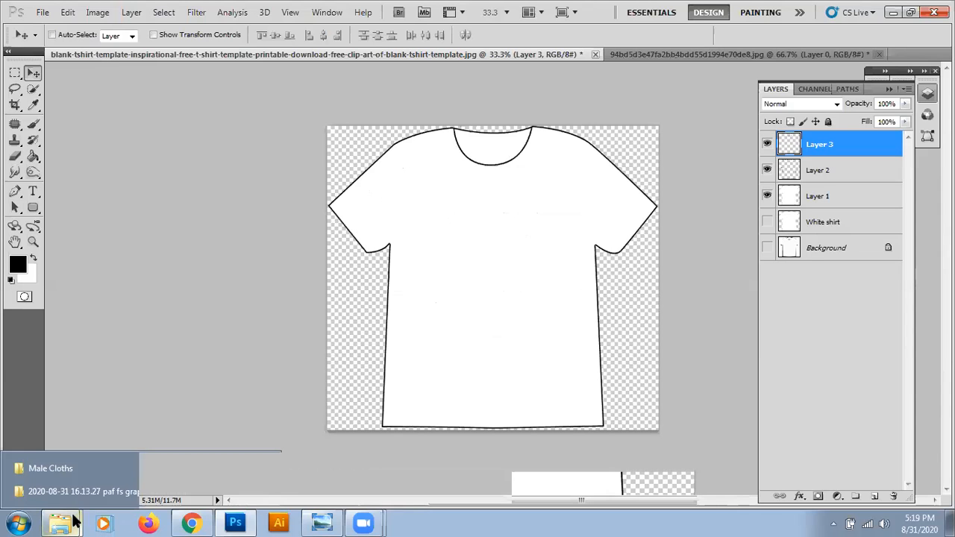
pyautogui.click(70, 468)
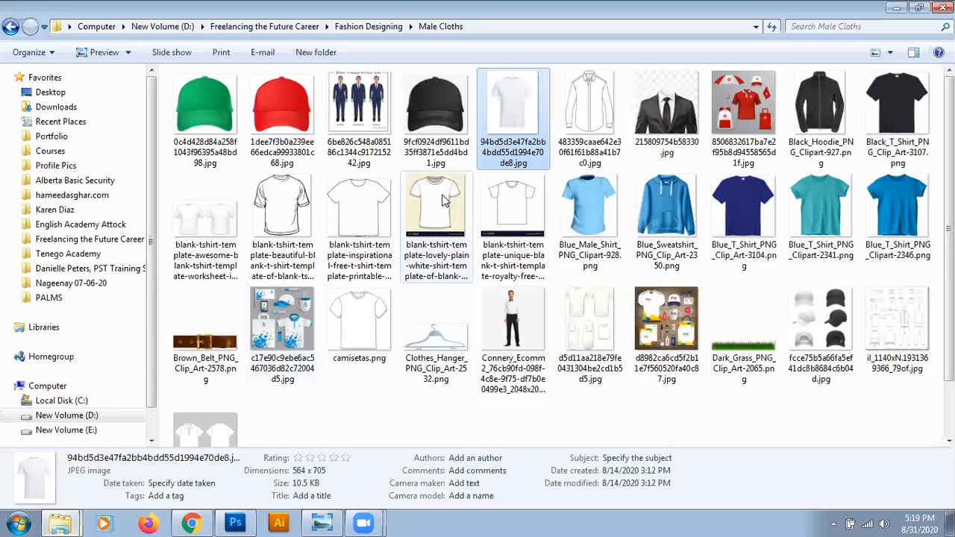
pyautogui.doubleClick(200, 115)
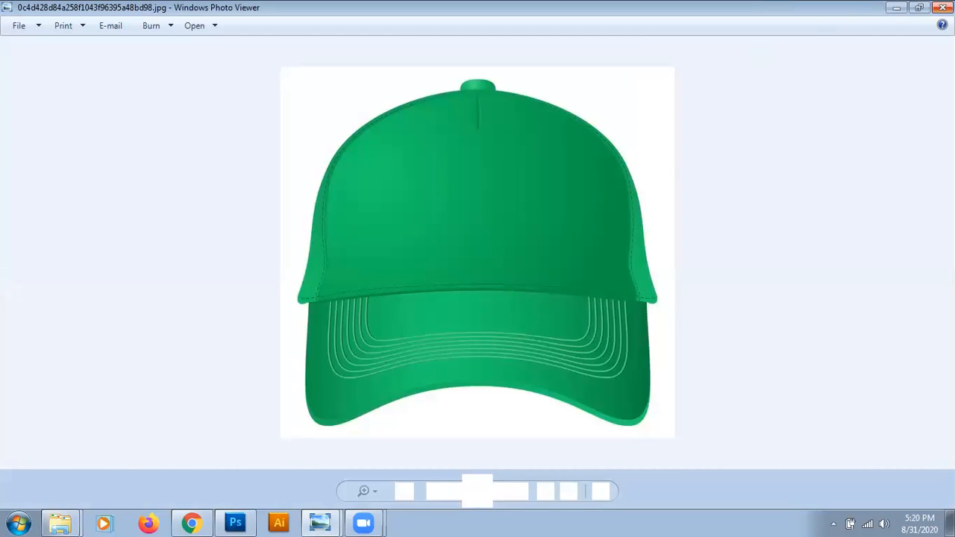
pyautogui.hotkey('alt', 'F4')
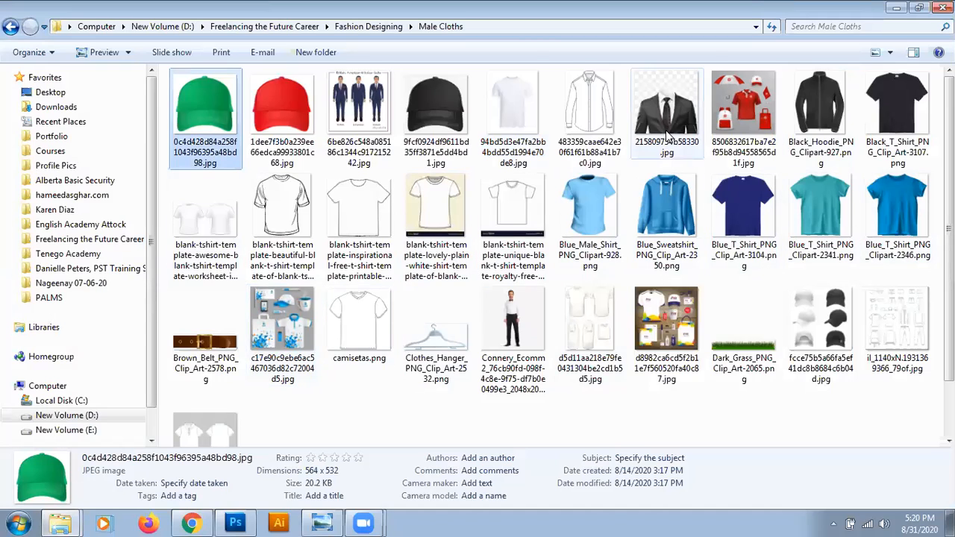
# Place Green_Leaf_PNG_Clip_Art-1969.png from the Leafs folder under Fashion Designing onto the upper chest of the shirt in Photoshop.
pyautogui.click(380, 26)
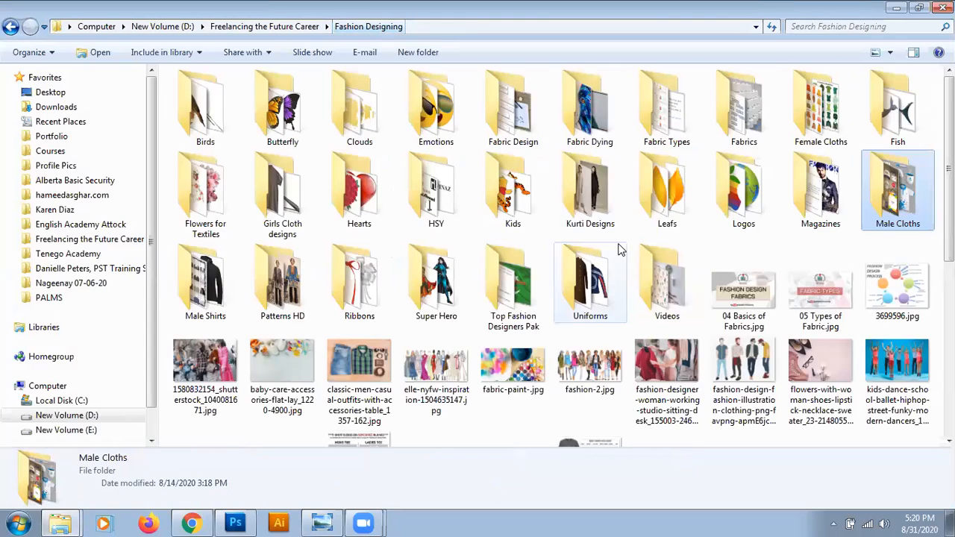
pyautogui.doubleClick(667, 205)
pyautogui.doubleClick(226, 108)
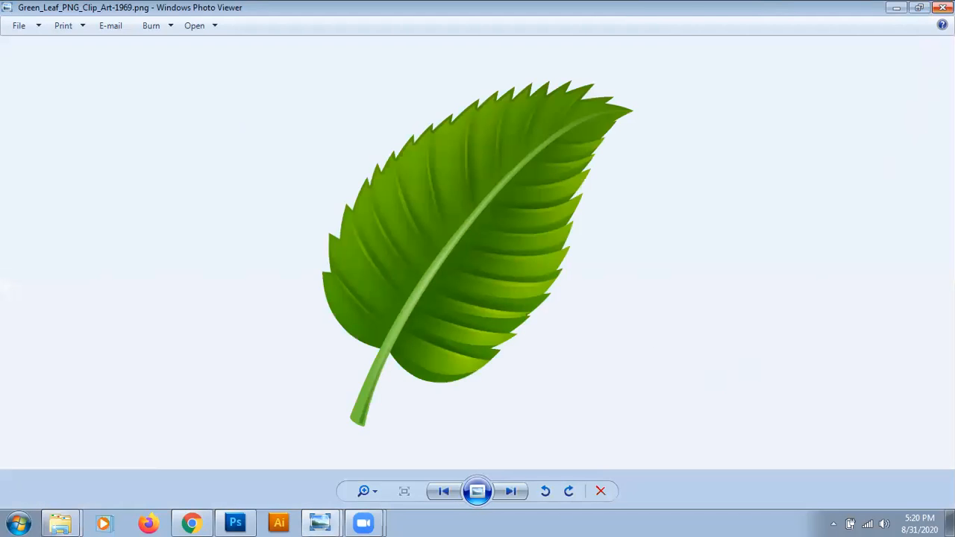
pyautogui.click(943, 7)
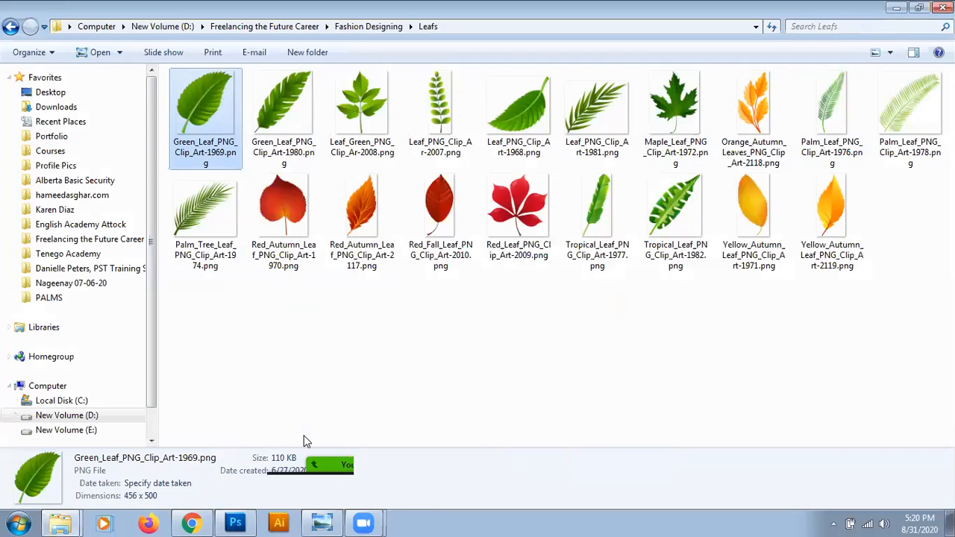
pyautogui.click(235, 522)
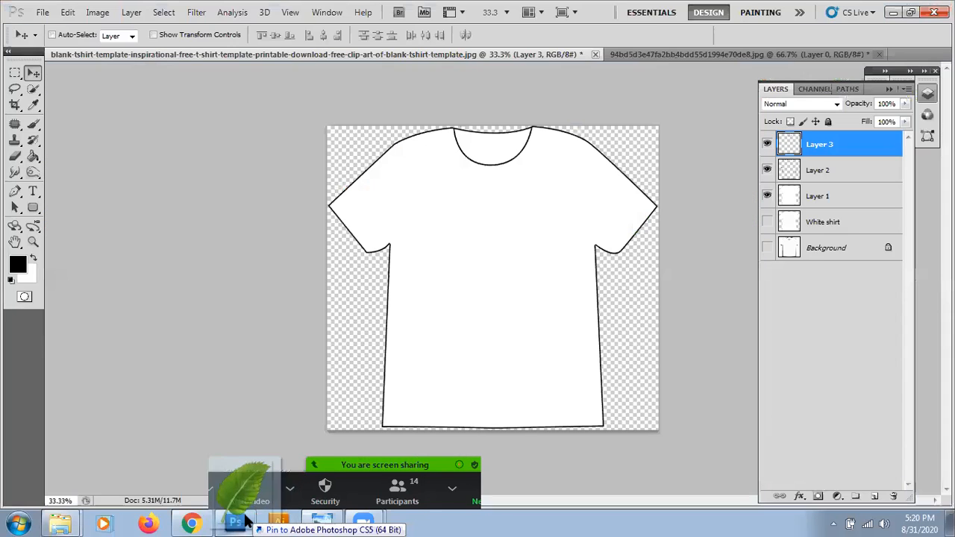
pyautogui.moveTo(548, 242); pyautogui.dragTo(547, 241)
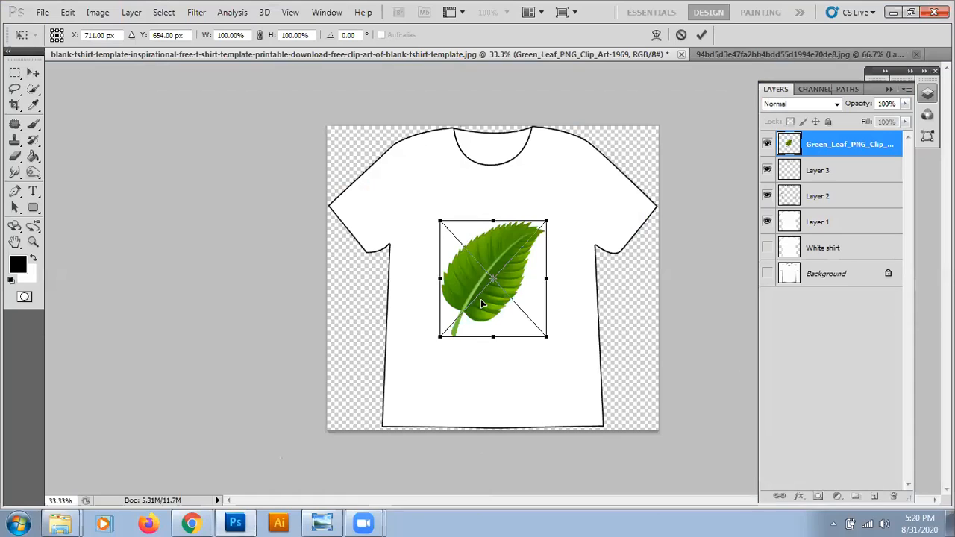
pyautogui.moveTo(500, 267); pyautogui.dragTo(504, 260)
pyautogui.press('Return')
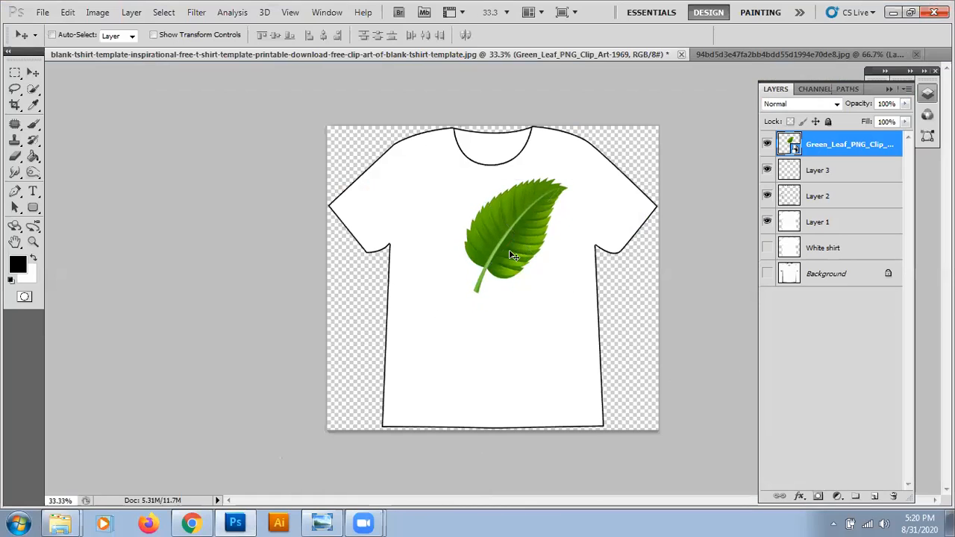
# Duplicate the leaf layer and scale the copy down to about 52% over the large leaf's stem.
pyautogui.moveTo(848, 142); pyautogui.dragTo(874, 497)
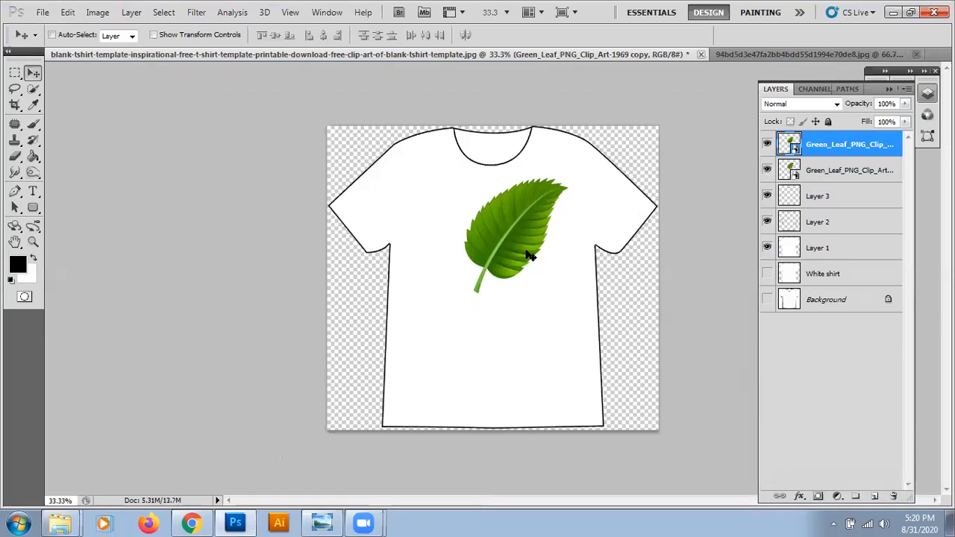
pyautogui.hotkey('ctrl', 't')
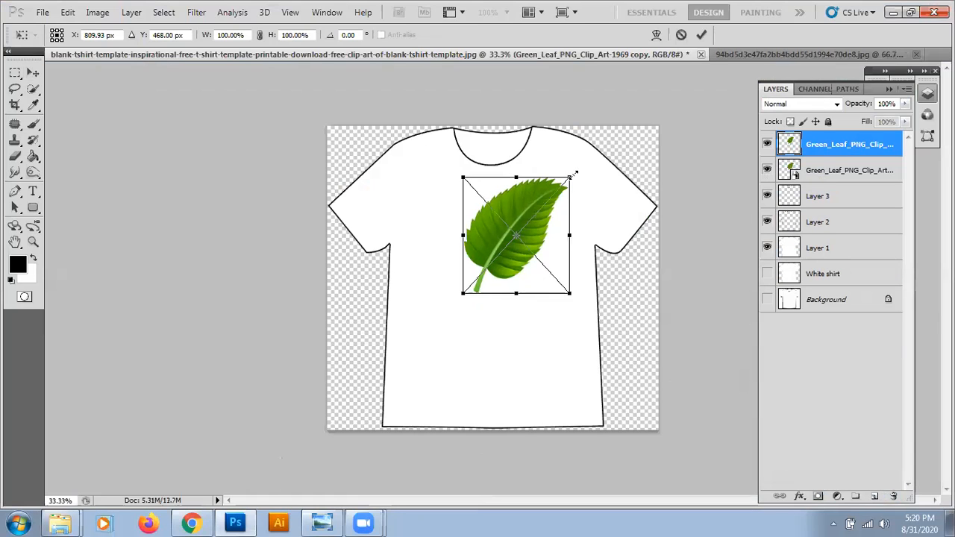
pyautogui.moveTo(572, 176); pyautogui.dragTo(491, 260)
pyautogui.press('Return')
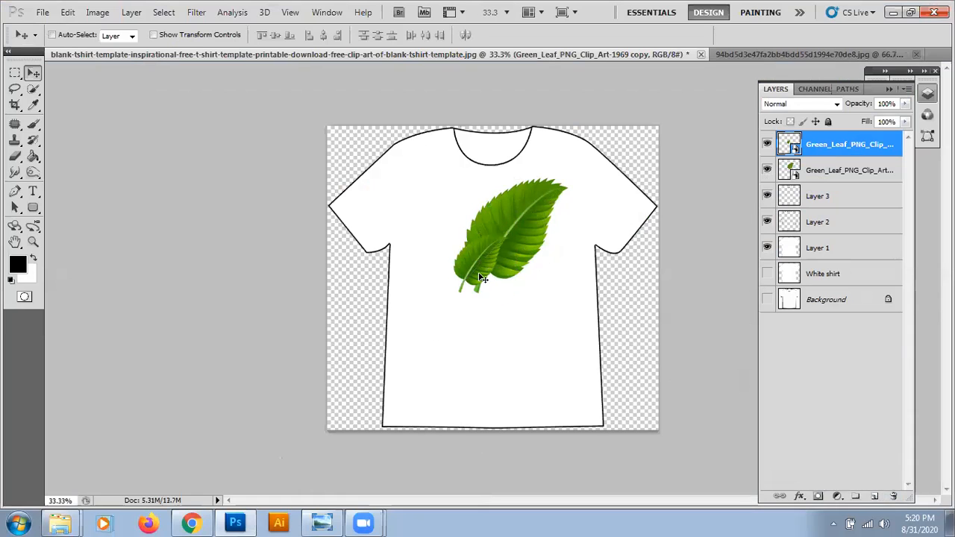
# Flip the small leaf copy horizontally and move it beside the large leaf so their stems meet.
pyautogui.hotkey('ctrl', 't')
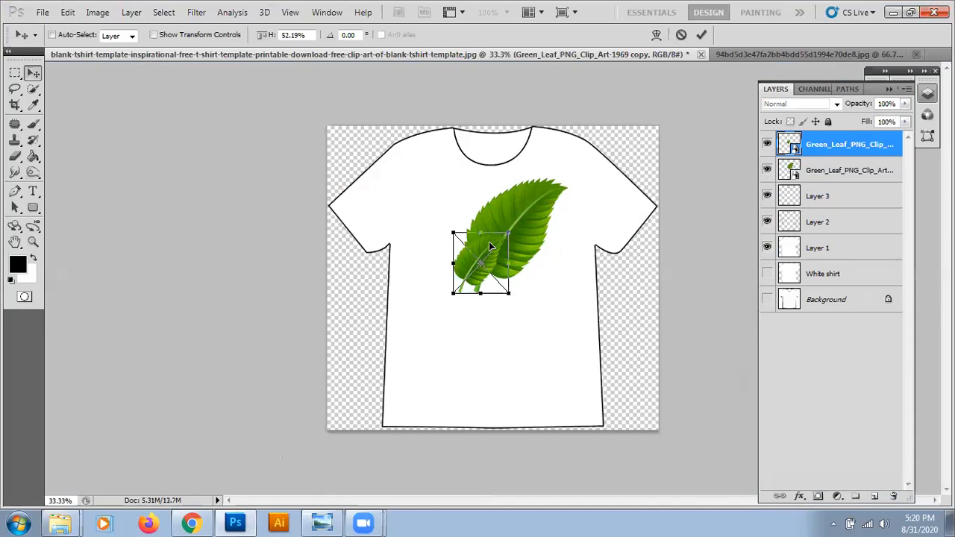
pyautogui.rightClick(491, 245)
pyautogui.click(558, 440)
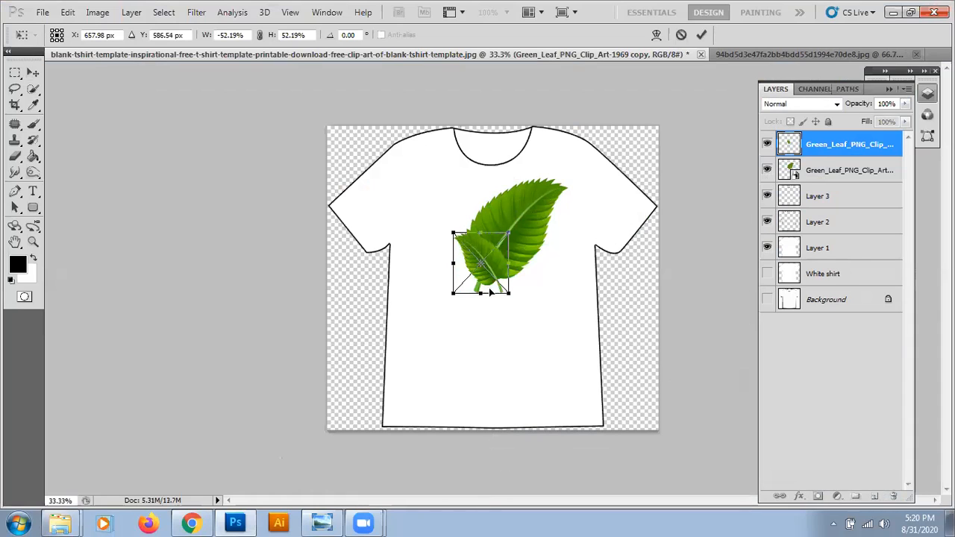
pyautogui.moveTo(491, 268); pyautogui.dragTo(461, 266)
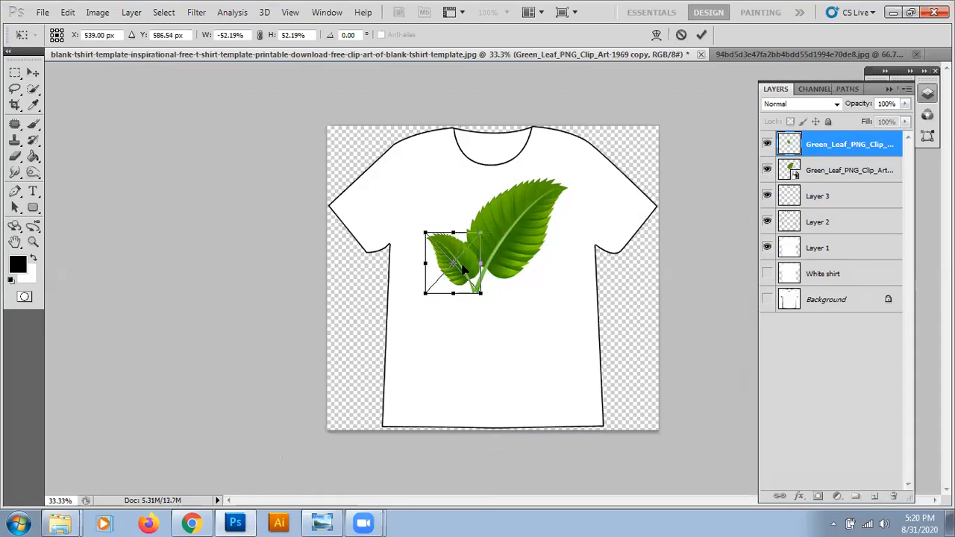
pyautogui.press('Return')
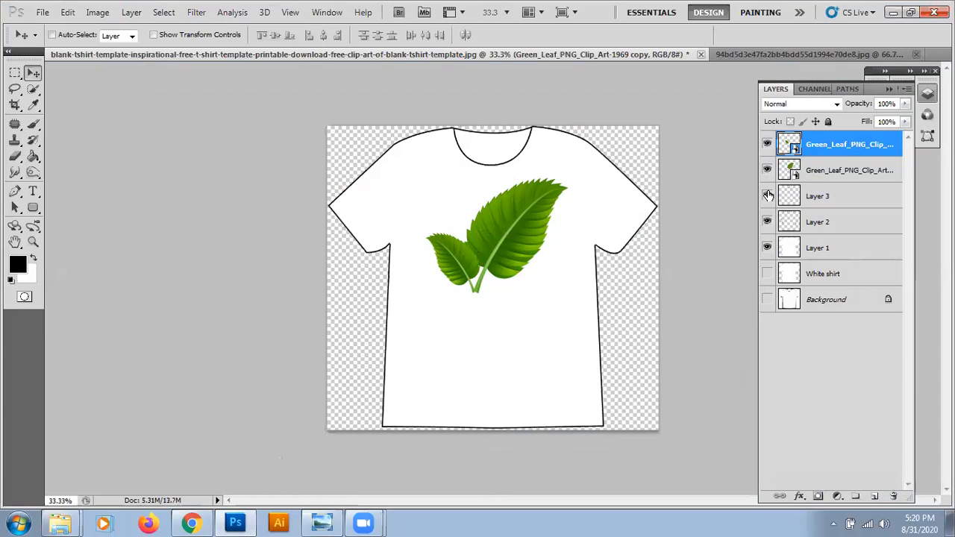
# Scale both leaf layers together to about half size and move them to the right-hand side of the shirt's chest.
pyautogui.keyDown('shift'); pyautogui.click(824, 171); pyautogui.keyUp('shift')
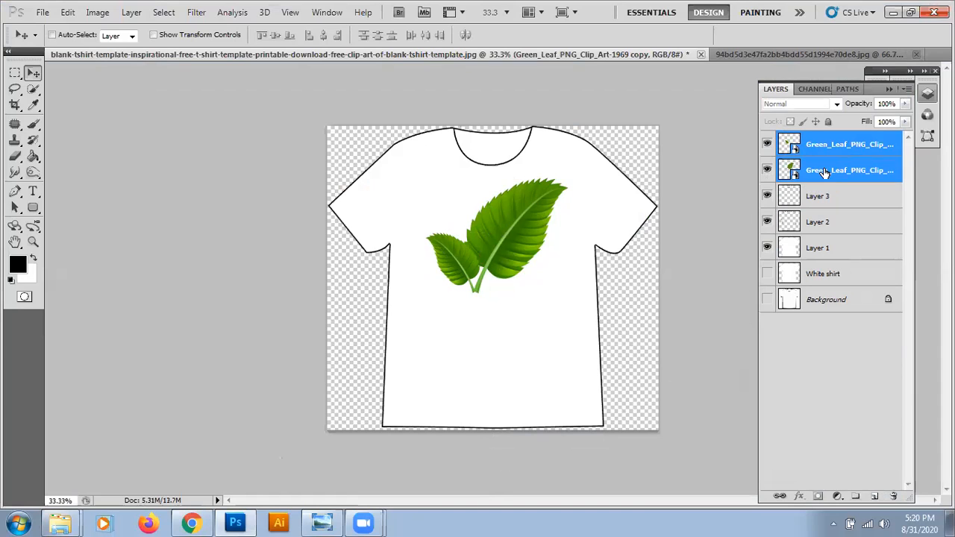
pyautogui.hotkey('ctrl', 't')
pyautogui.moveTo(428, 173); pyautogui.dragTo(459, 204)
pyautogui.moveTo(513, 246); pyautogui.dragTo(547, 228)
pyautogui.press('Return')
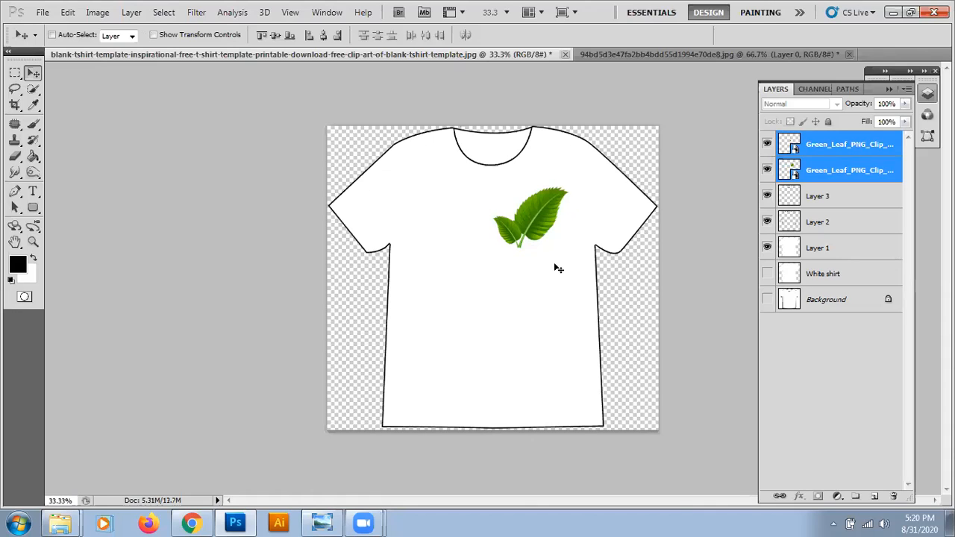
# Place Green_Parrot_PNG_Clipart-498.png from the Birds folder over the leaves, scaled to about 49%.
pyautogui.hotkey('alt', 'Tab')
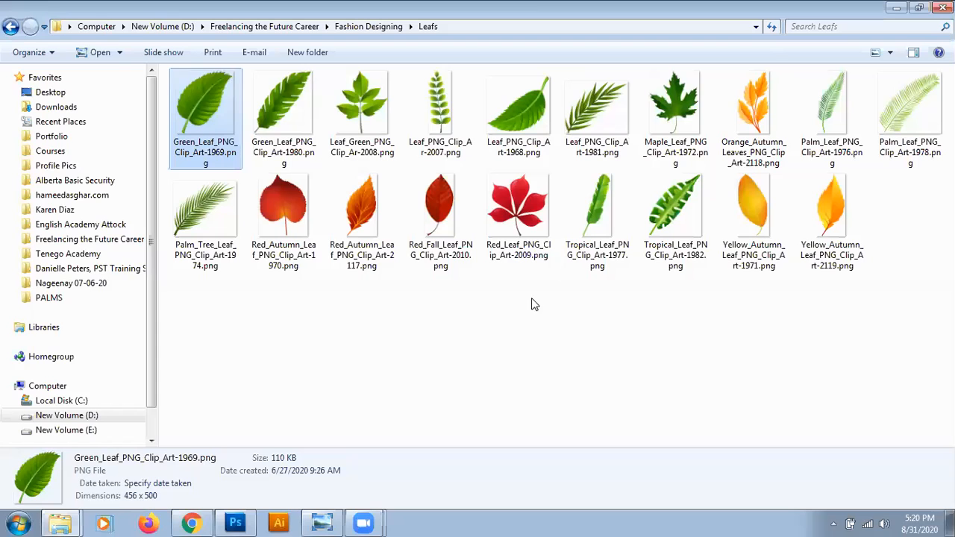
pyautogui.press('BackSpace')
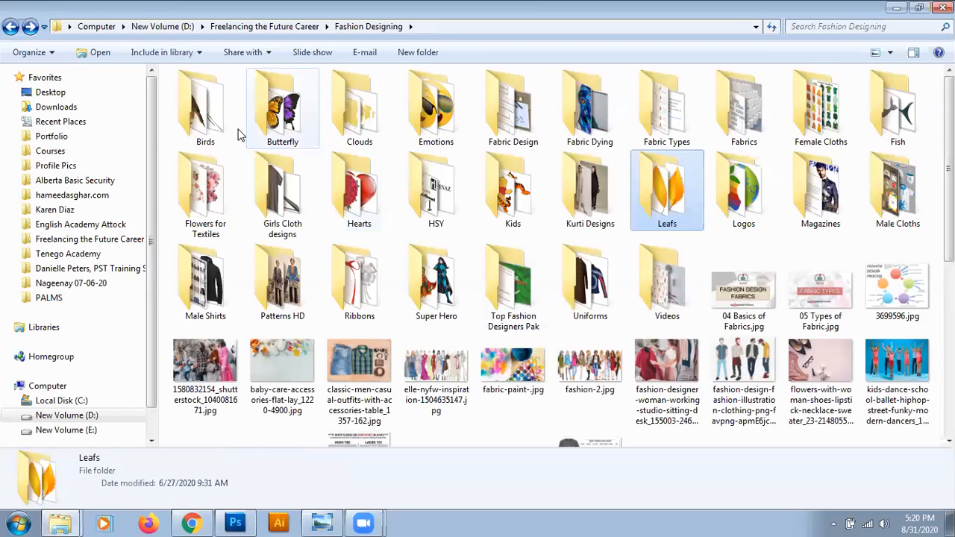
pyautogui.doubleClick(209, 114)
pyautogui.moveTo(275, 198); pyautogui.dragTo(486, 290)
pyautogui.hotkey('alt', 'Tab')
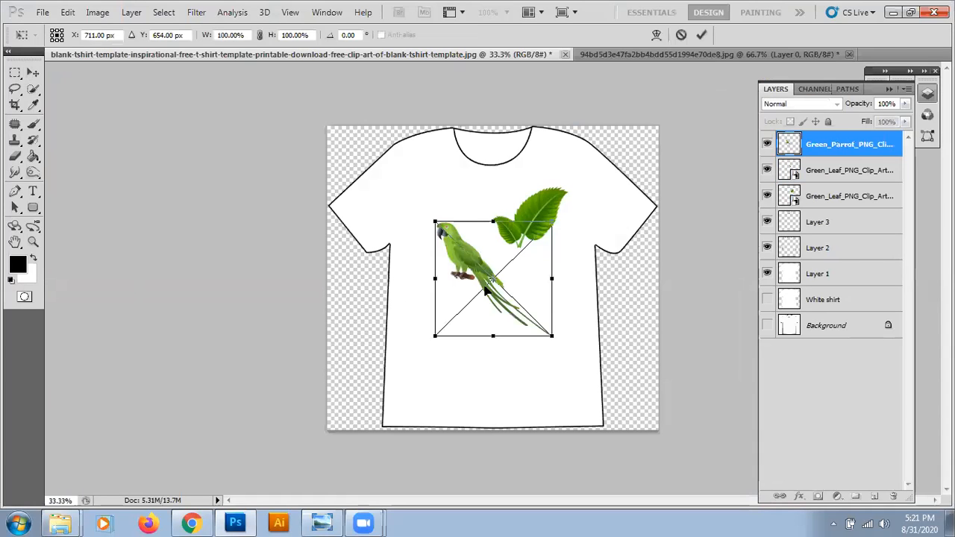
pyautogui.moveTo(434, 220); pyautogui.dragTo(516, 203)
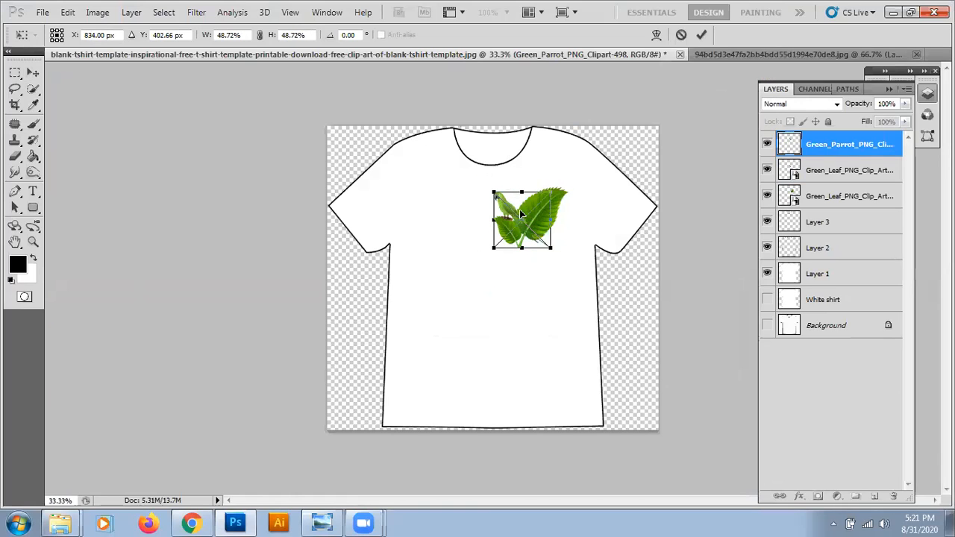
pyautogui.doubleClick(521, 213)
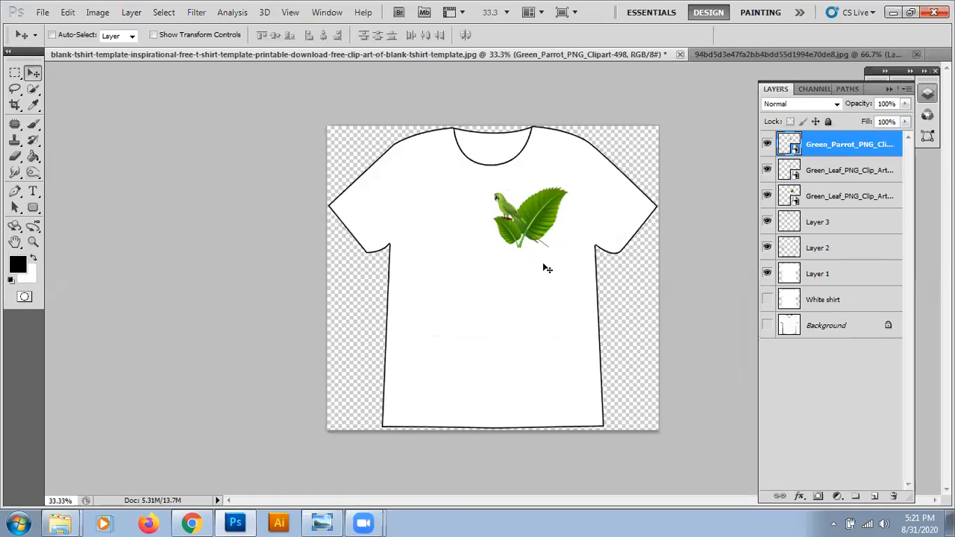
# Return to the Birds folder and preview Blue_Bird_PNG_Clipart-67.png and Colourful_Bird_PNG_Clipart-496.png.
pyautogui.hotkey('alt', 'Tab')
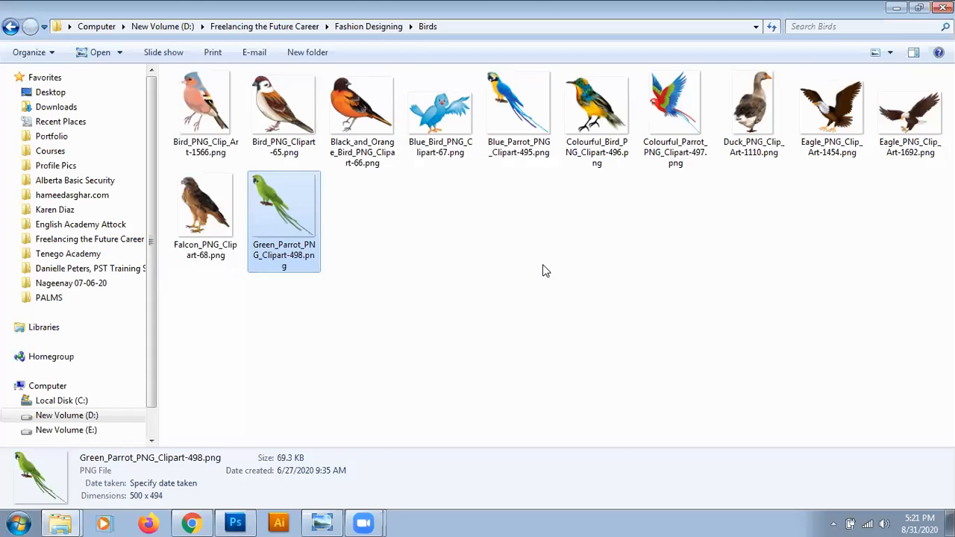
pyautogui.press('BackSpace')
pyautogui.press('Return')
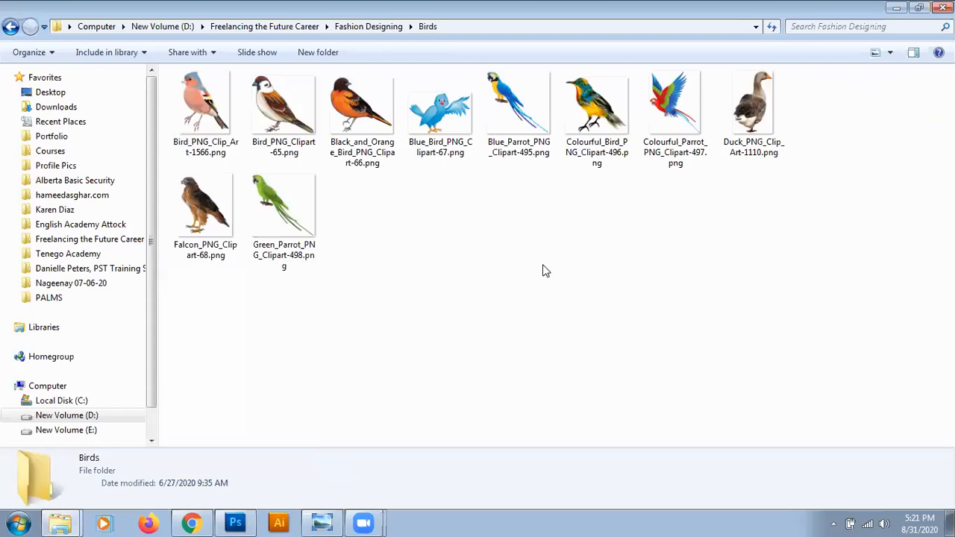
pyautogui.press('Right')
pyautogui.press('Right')
pyautogui.press('Right')
pyautogui.press('Return')
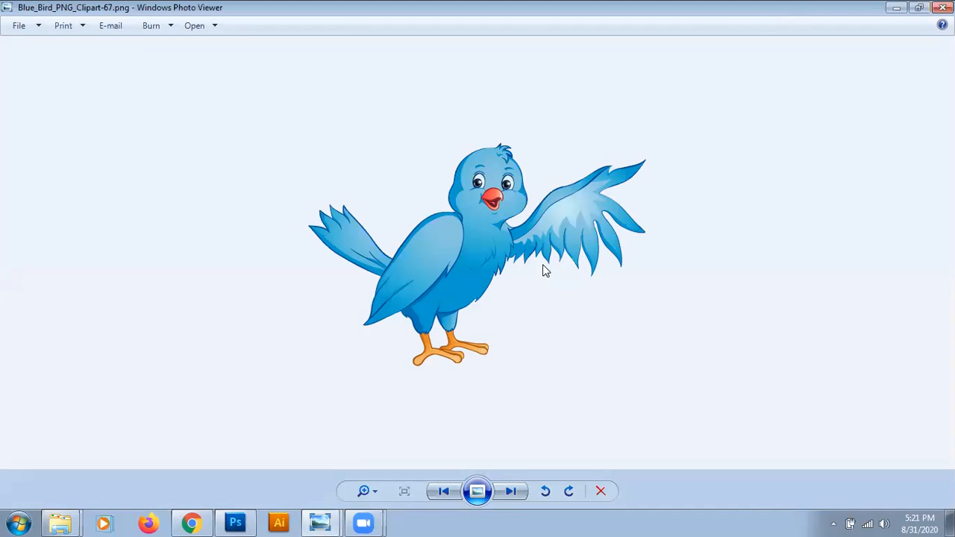
pyautogui.click(943, 7)
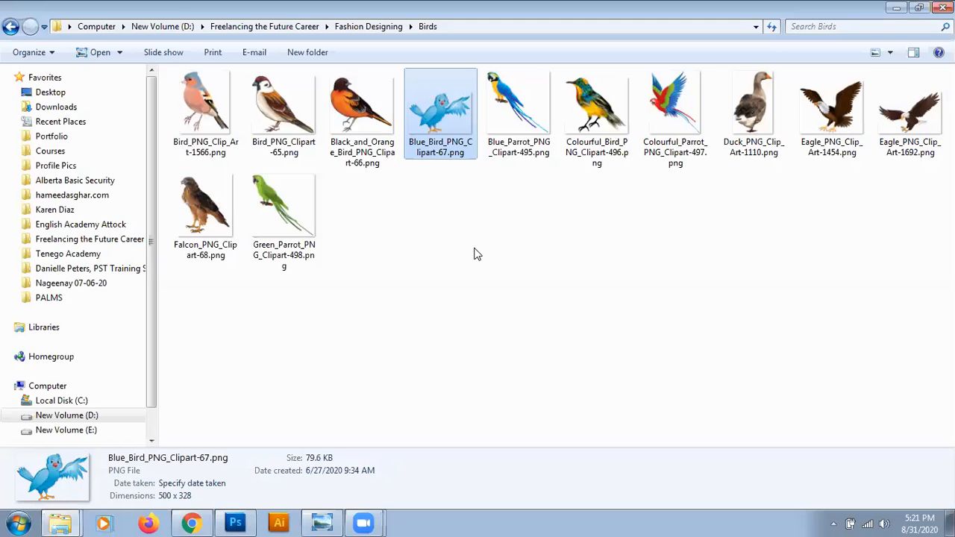
pyautogui.doubleClick(603, 119)
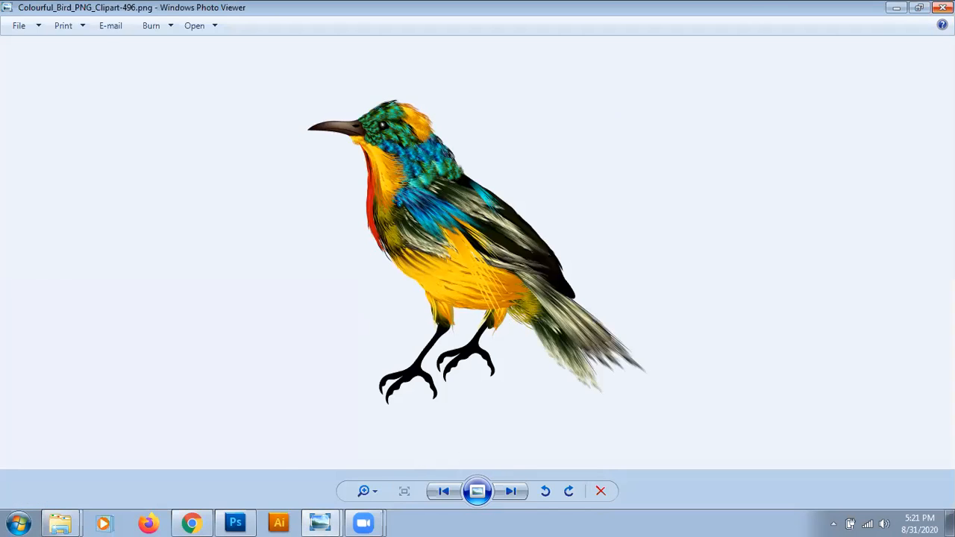
pyautogui.click(943, 8)
# Open the Butterfly folder under Fashion Designing to examine its insect clip art.
pyautogui.press('BackSpace')
pyautogui.press('Right')
pyautogui.press('Return')
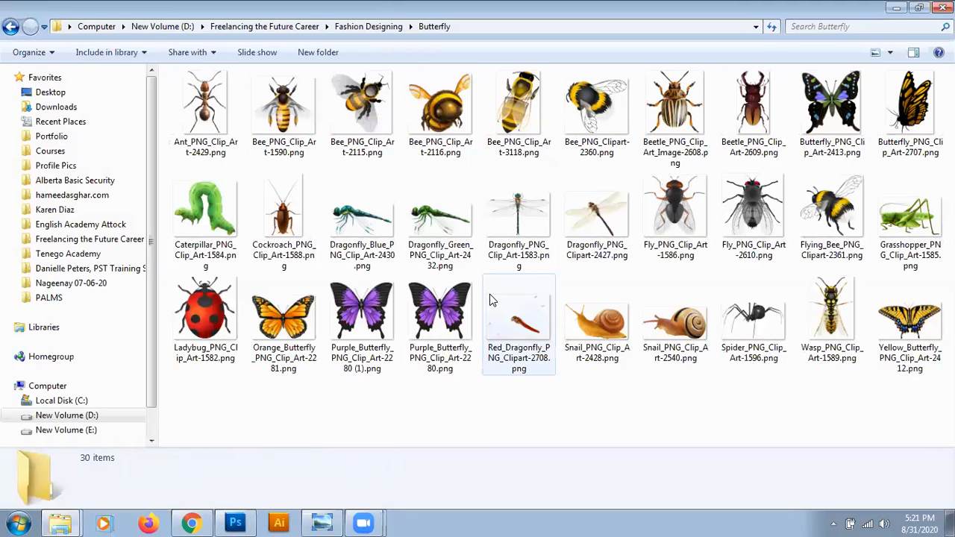
# Preview the insect clip art in the Butterfly folder, from Red_Dragonfly_PNG_Clipart-2708.png through the snails to Ant_PNG_Clip_Art-2429.png.
pyautogui.press('Down')
pyautogui.press('Down')
pyautogui.press('Right')
pyautogui.press('Return')
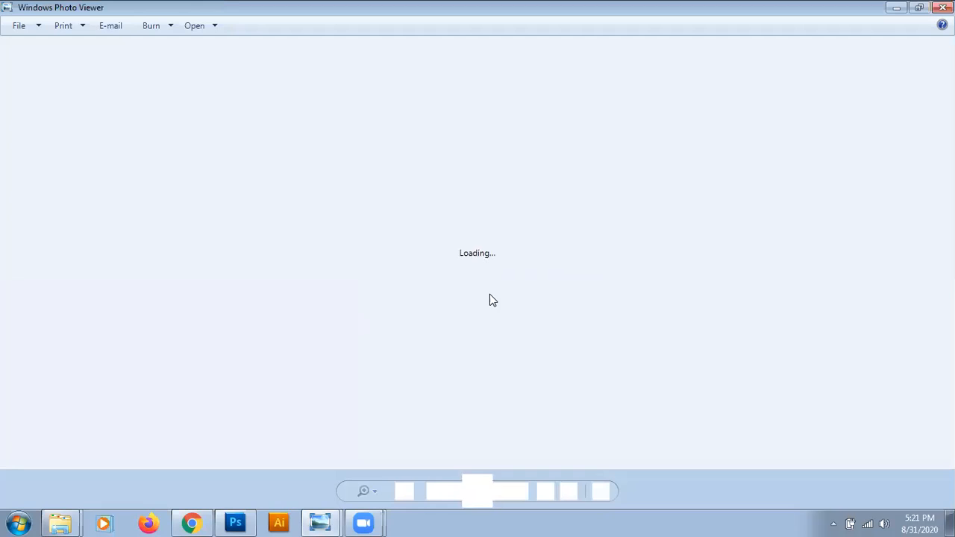
pyautogui.press('Right')
pyautogui.press('Right')
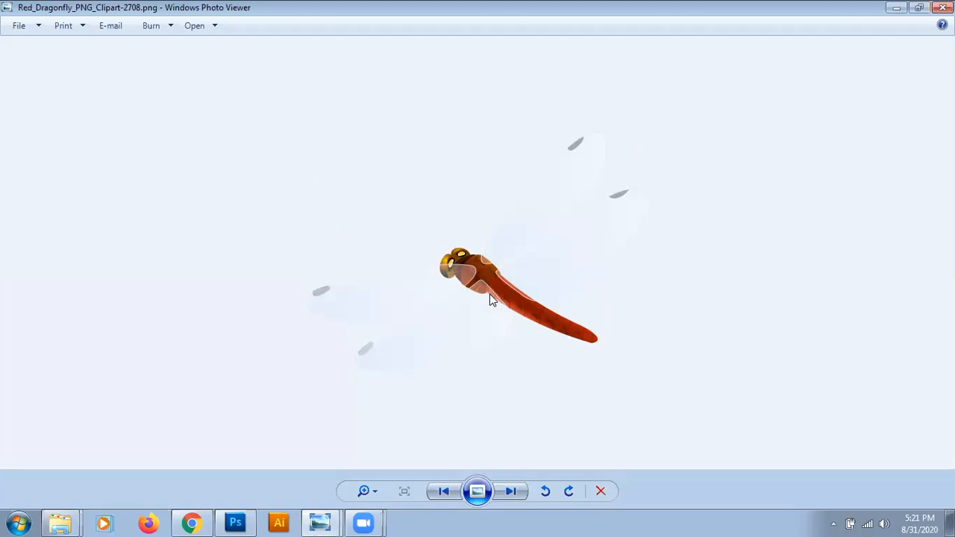
pyautogui.press('Right')
pyautogui.press('Right')
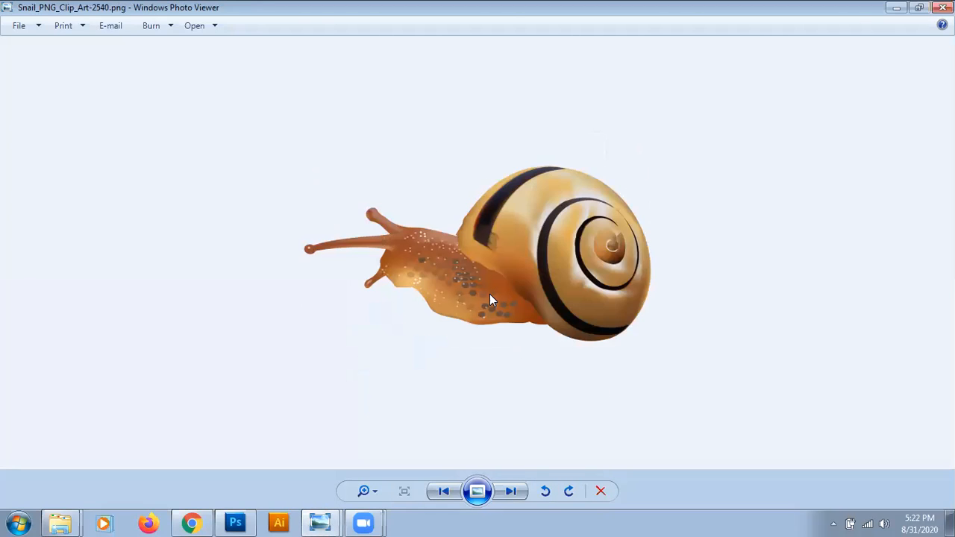
pyautogui.press('Right')
pyautogui.press('Right')
pyautogui.press('Right')
pyautogui.press('Right')
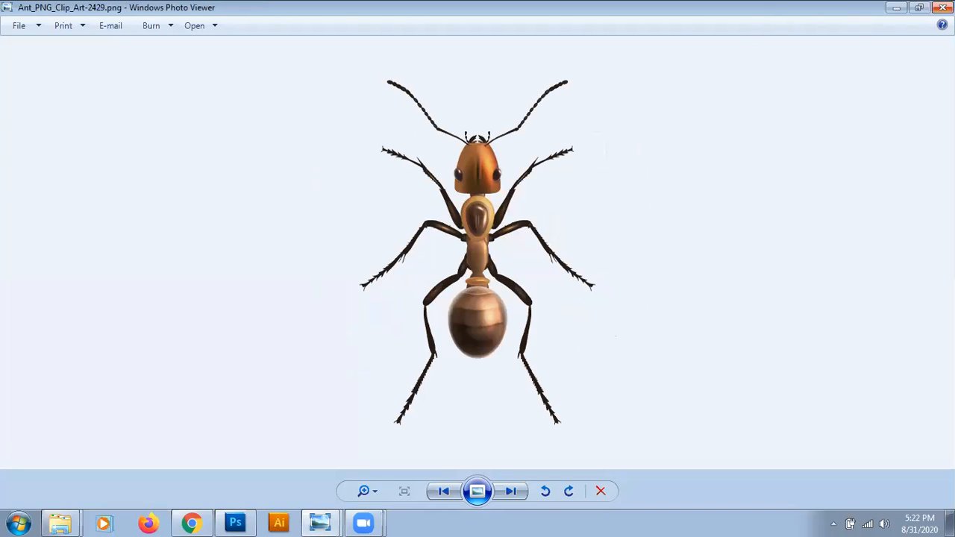
pyautogui.click(943, 8)
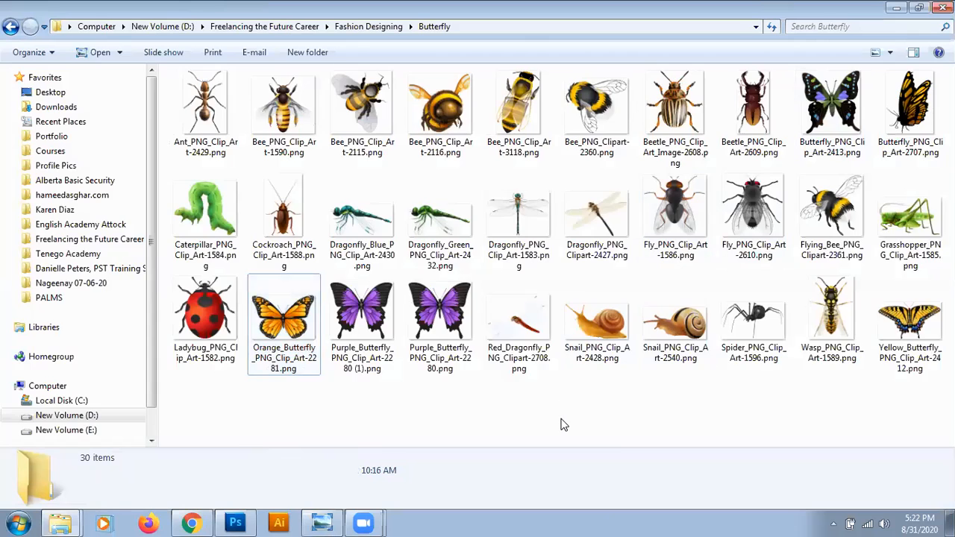
# Look through the Clouds folder and open the Emotions folder under Fashion Designing.
pyautogui.press('BackSpace')
pyautogui.press('Right')
pyautogui.press('Return')
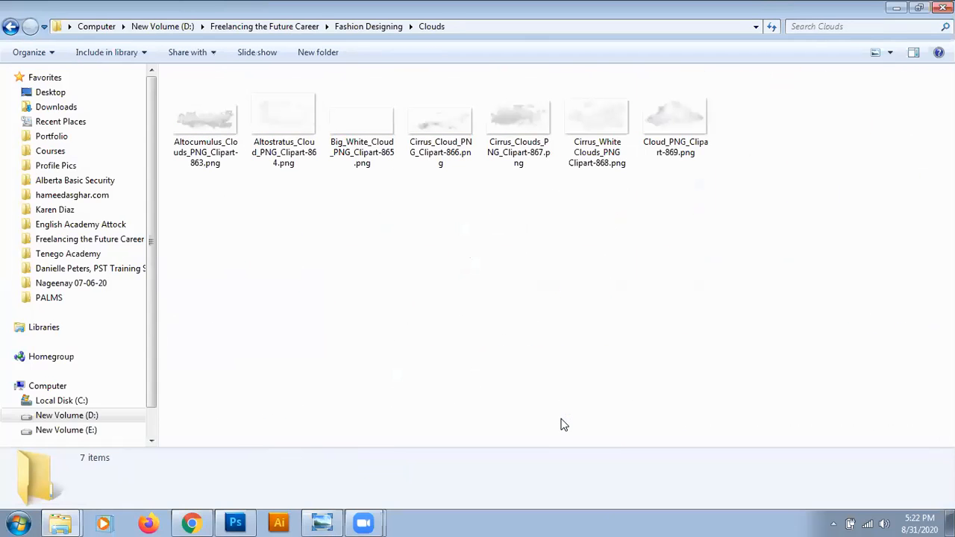
pyautogui.press('BackSpace')
pyautogui.press('Right')
pyautogui.press('Return')
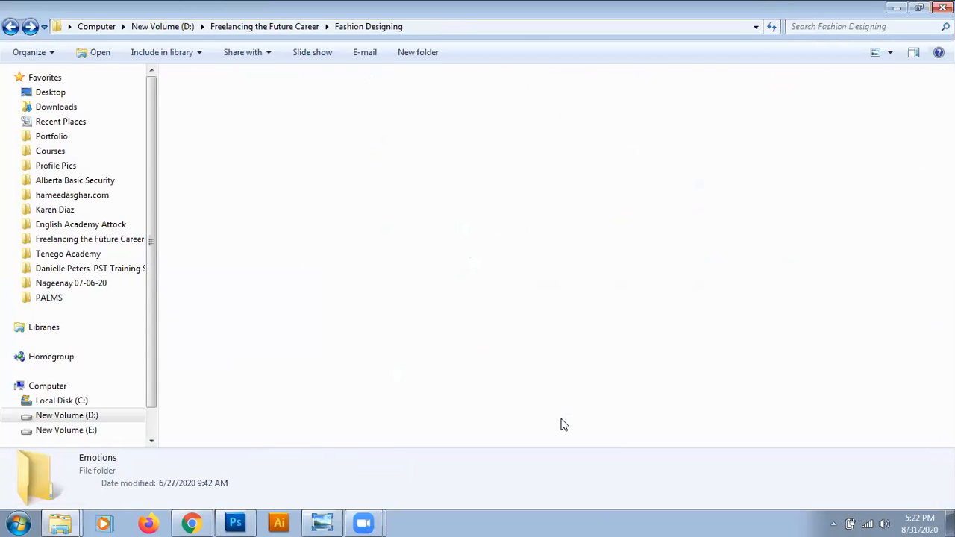
# Place Geek_Emoticon_PNG_Clip_Art-2274.png from the Emotions folder on the shirt's chest, to the left of the parrot and leaves.
pyautogui.press('Right')
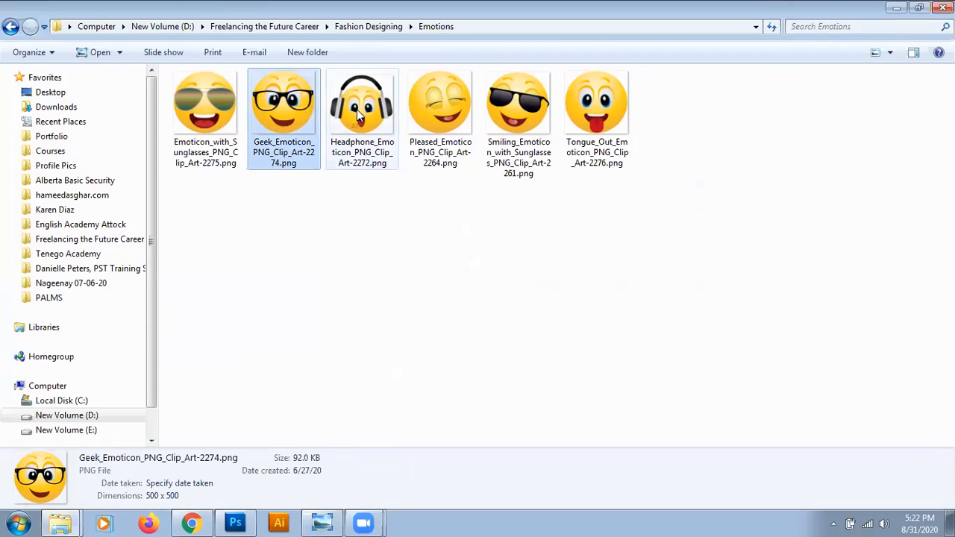
pyautogui.moveTo(298, 118); pyautogui.dragTo(493, 276)
pyautogui.hotkey('alt', 'Tab')
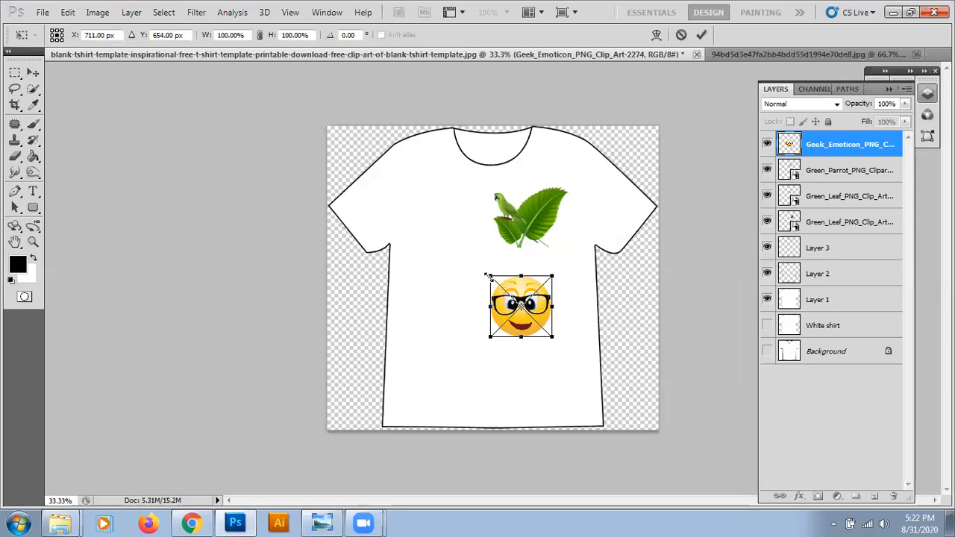
pyautogui.moveTo(520, 327); pyautogui.dragTo(452, 218)
pyautogui.press('Return')
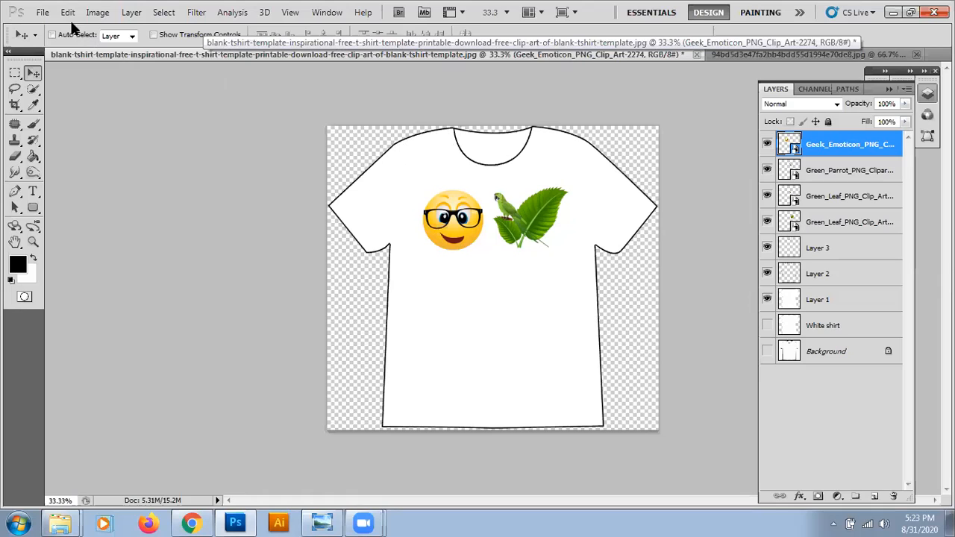
pyautogui.hotkey('alt', 'e')
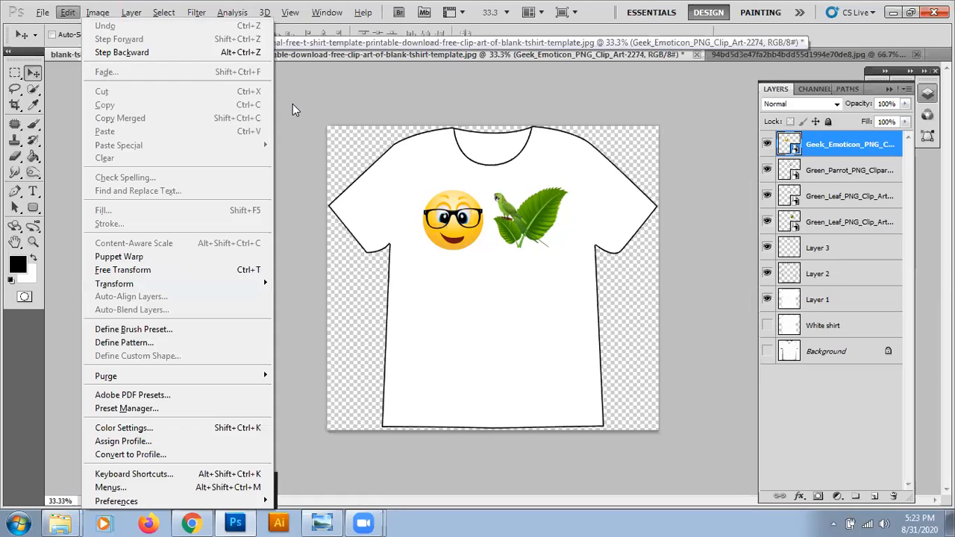
pyautogui.click(294, 105)
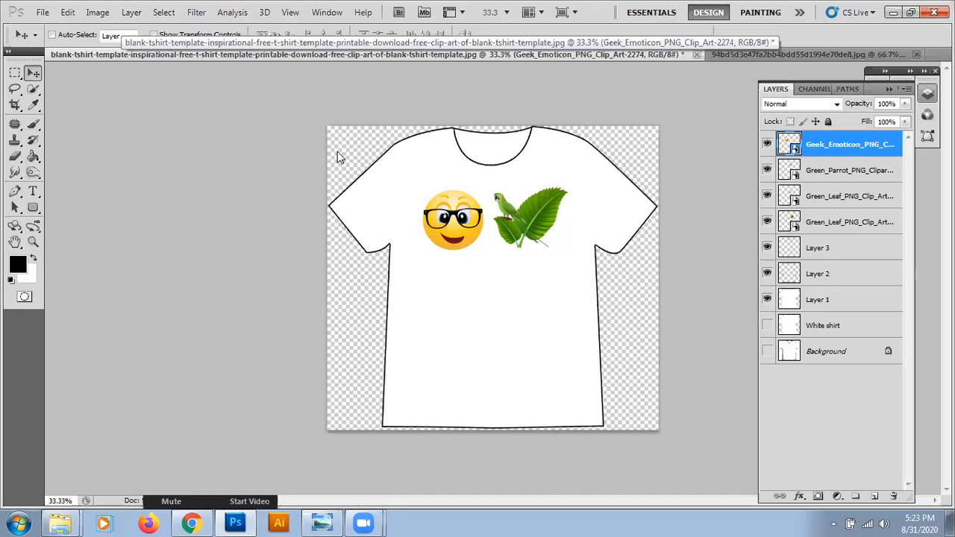
pyautogui.hotkey('alt', 's')
pyautogui.click(707, 327)
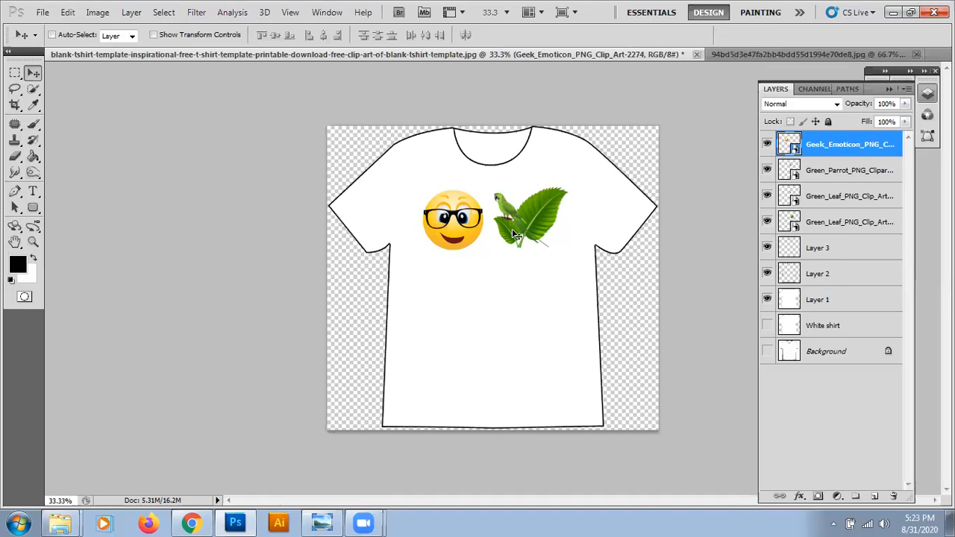
# Duplicate Layer 1, hide the original, and lock the copy's transparent pixels.
pyautogui.click(820, 304)
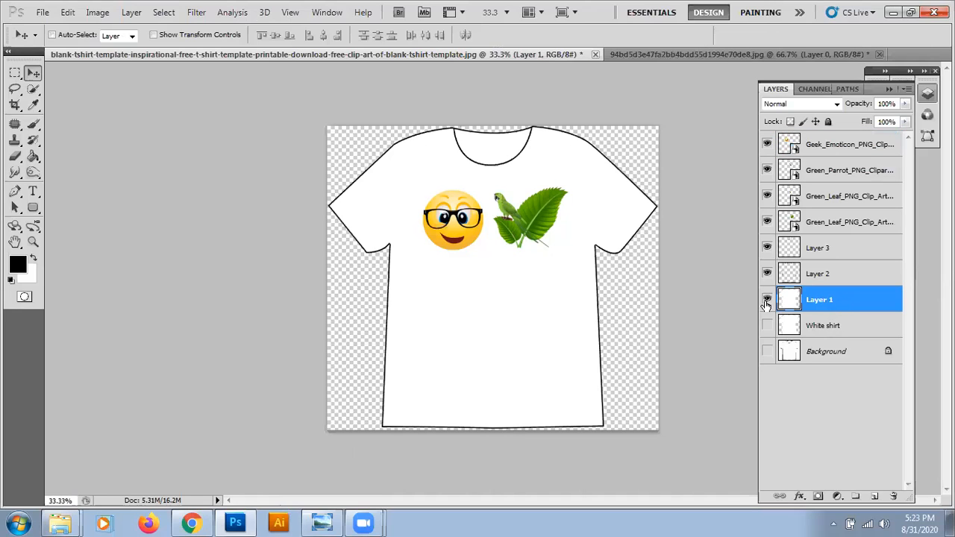
pyautogui.moveTo(846, 306); pyautogui.dragTo(874, 496)
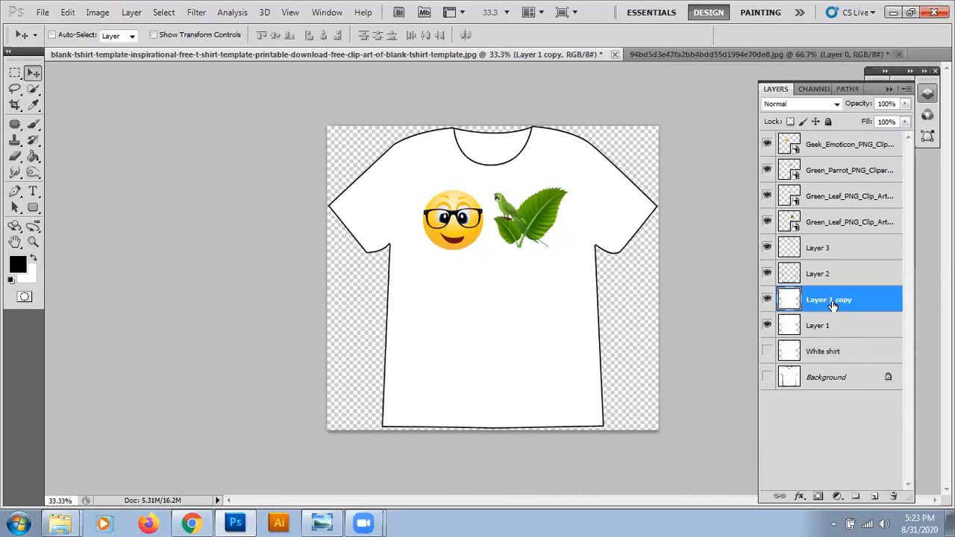
pyautogui.click(767, 325)
pyautogui.click(790, 121)
# Set the foreground colour to pure red (ff0000) and fill the Layer 1 copy with it.
pyautogui.click(18, 263)
pyautogui.moveTo(358, 210)
pyautogui.mouseDown()
pyautogui.moveTo(347, 166)
pyautogui.moveTo(373, 189)
pyautogui.moveTo(326, 189)
pyautogui.mouseUp()
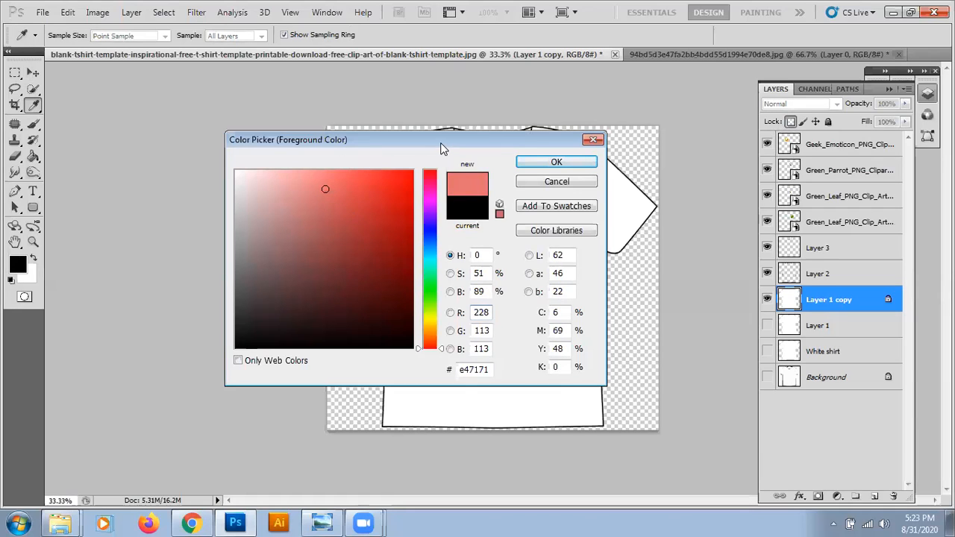
pyautogui.moveTo(441, 146); pyautogui.dragTo(508, 264)
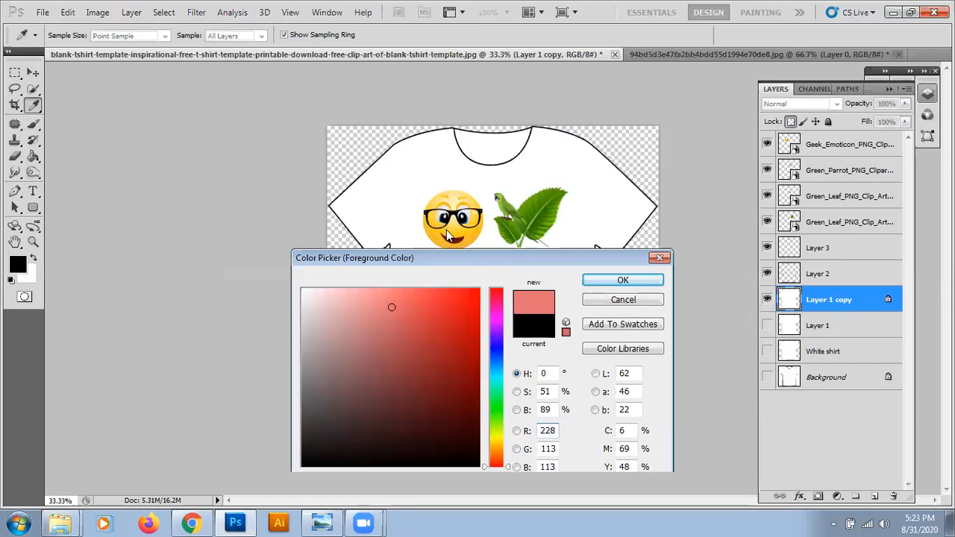
pyautogui.moveTo(393, 306); pyautogui.dragTo(479, 288)
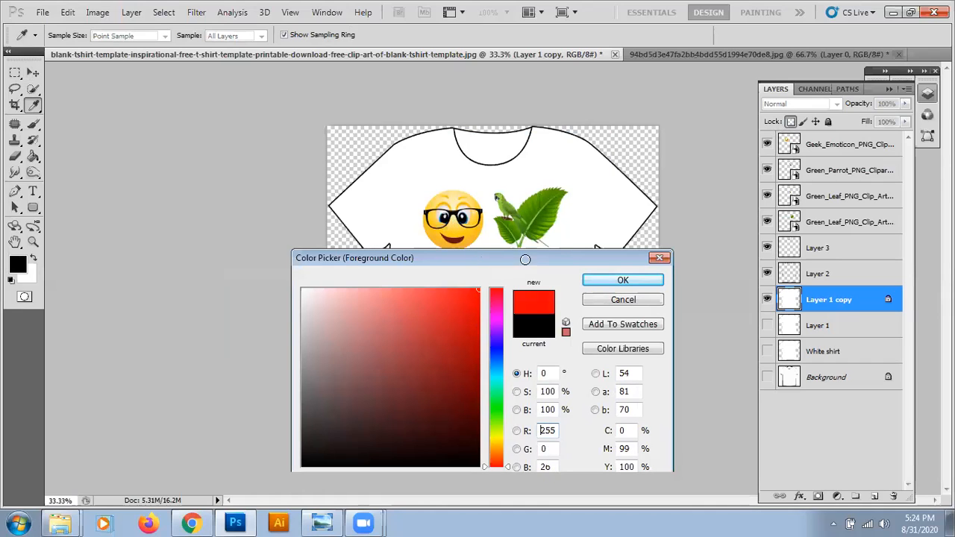
pyautogui.click(601, 280)
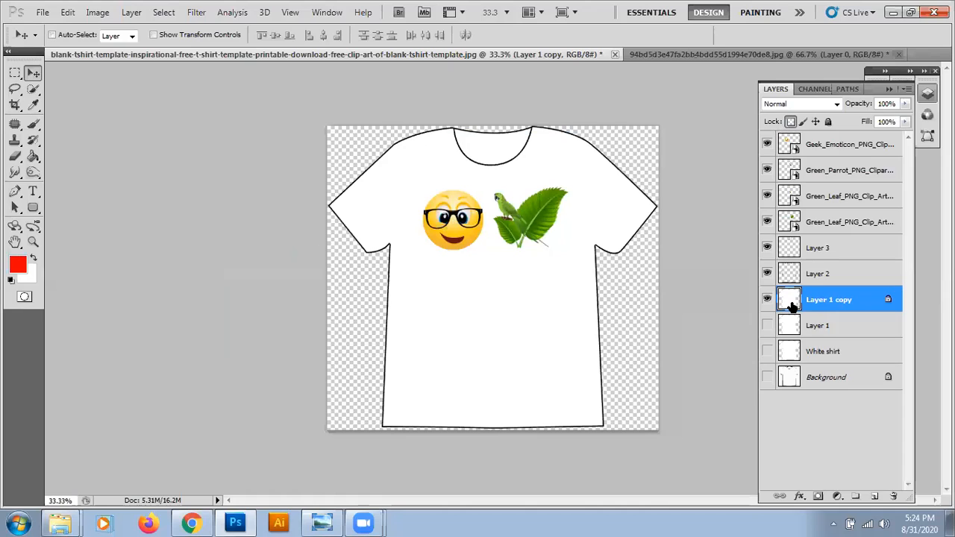
pyautogui.hotkey('alt', 'BackSpace')
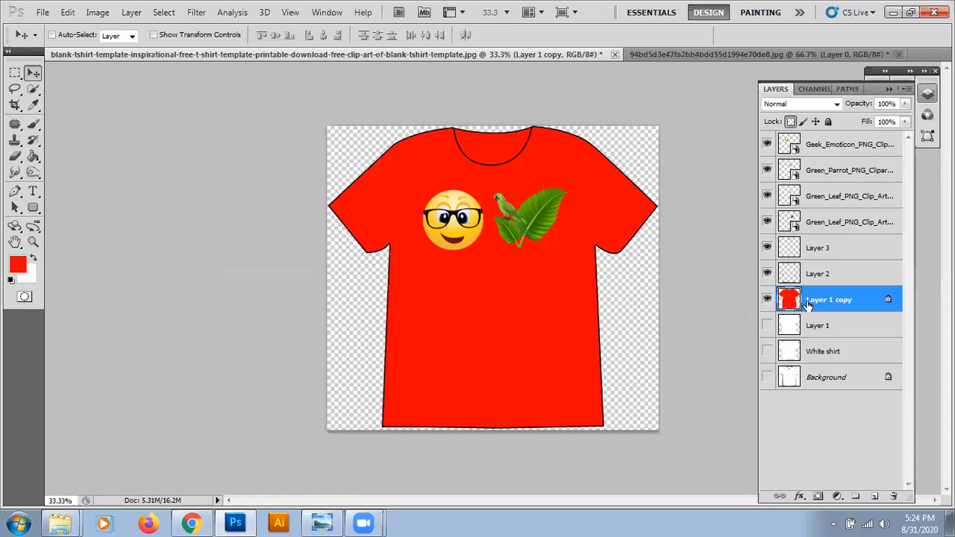
# Lower the red shirt layer's opacity to 59% and show Layer 1 beneath it.
pyautogui.click(905, 103)
pyautogui.moveTo(903, 120); pyautogui.dragTo(875, 119)
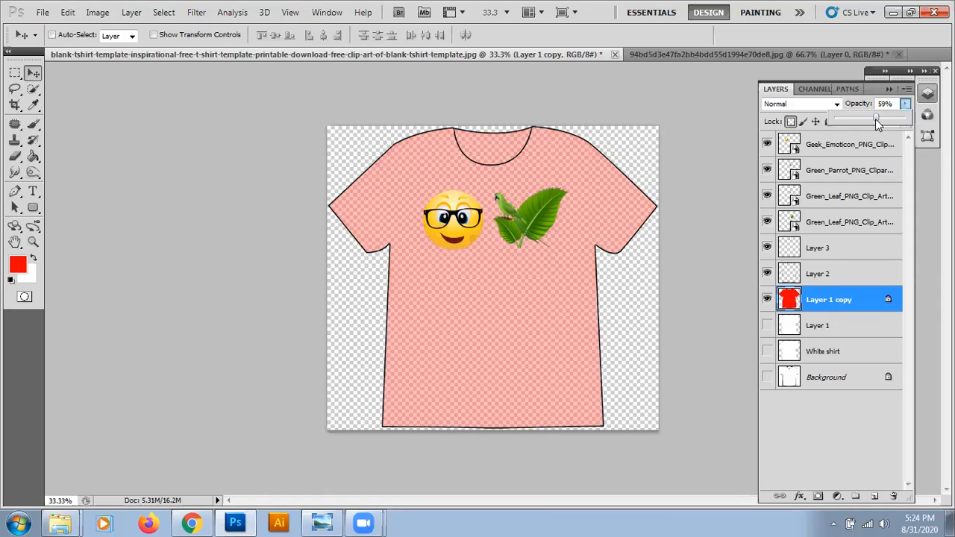
pyautogui.click(767, 327)
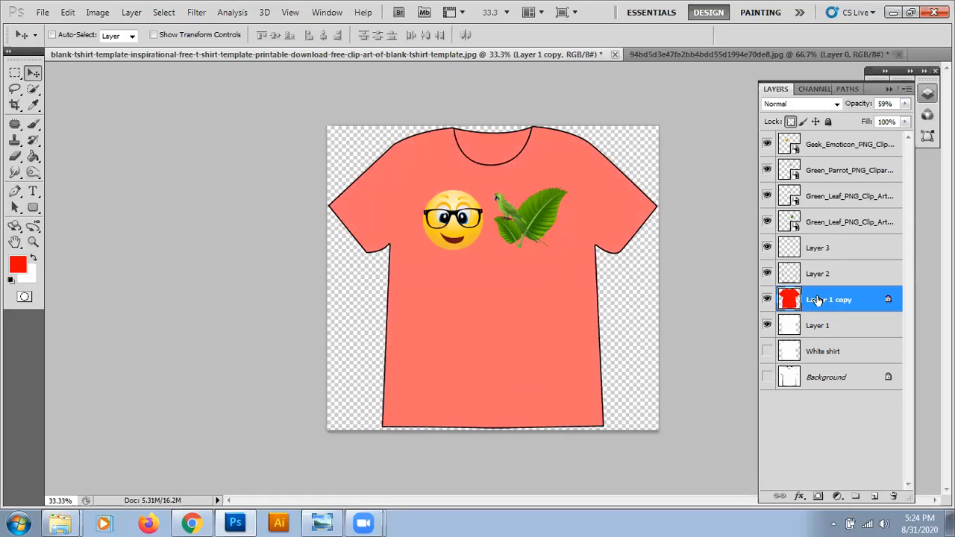
# Raise the red shirt layer's opacity to 100%.
pyautogui.click(906, 106)
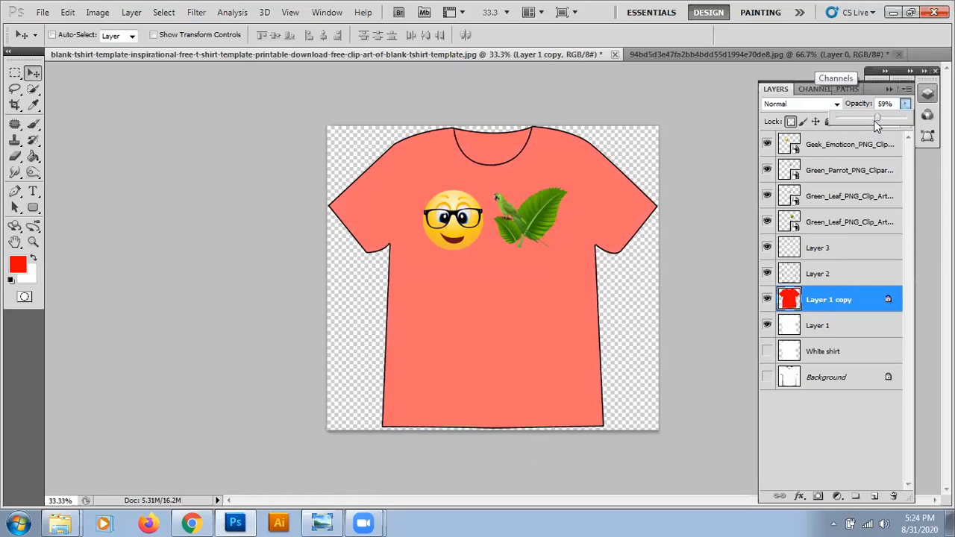
pyautogui.moveTo(878, 121); pyautogui.dragTo(918, 121)
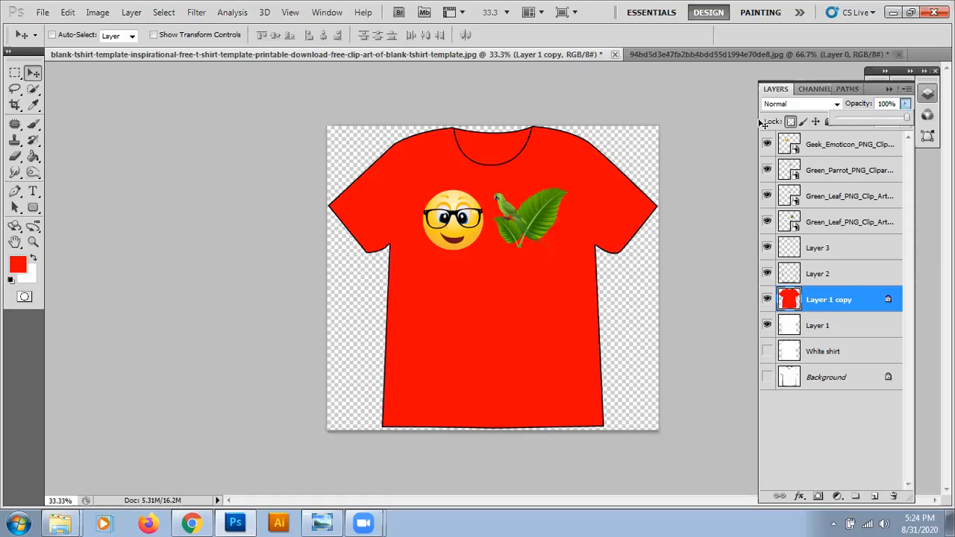
pyautogui.click(796, 301)
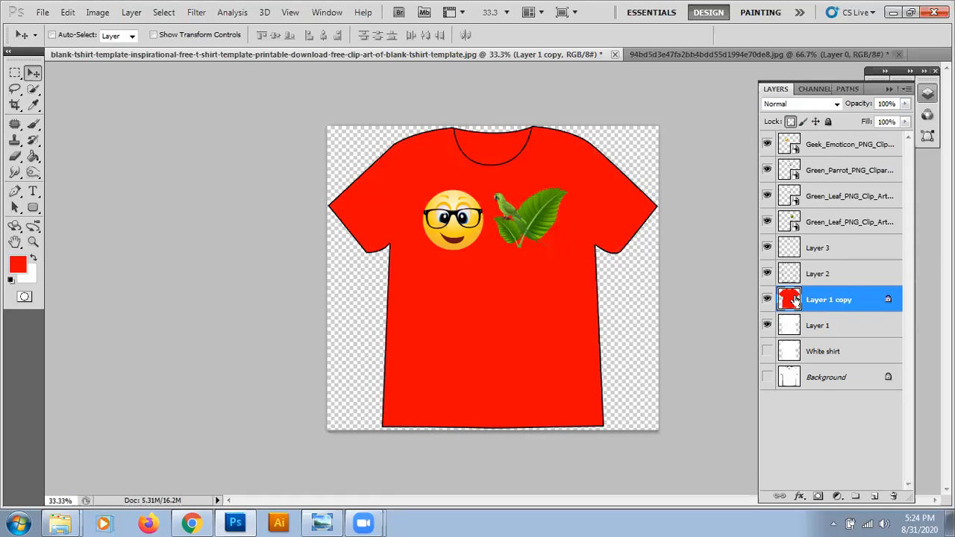
# Set the foreground colour to yellow (f6ff00) and refill the Layer 1 copy with it.
pyautogui.click(20, 266)
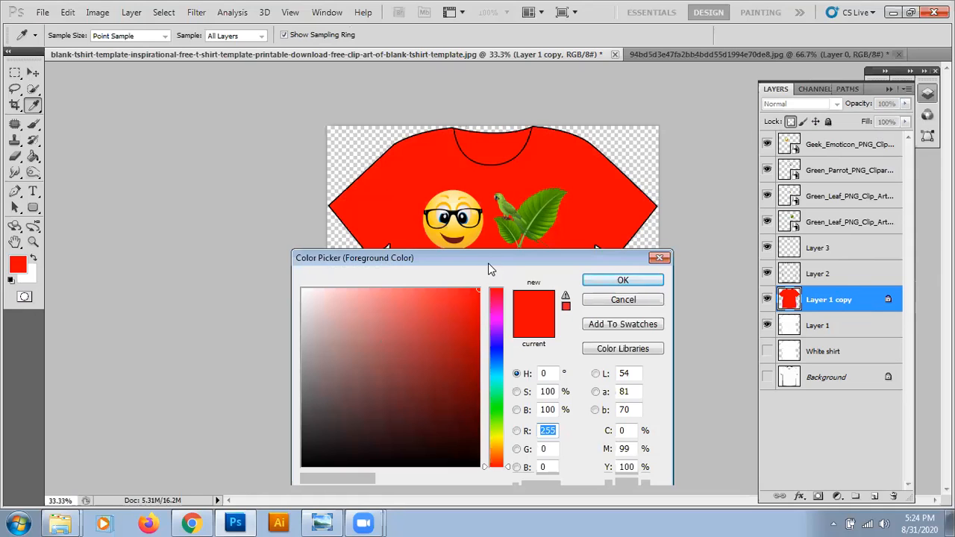
pyautogui.moveTo(499, 264); pyautogui.dragTo(778, 118)
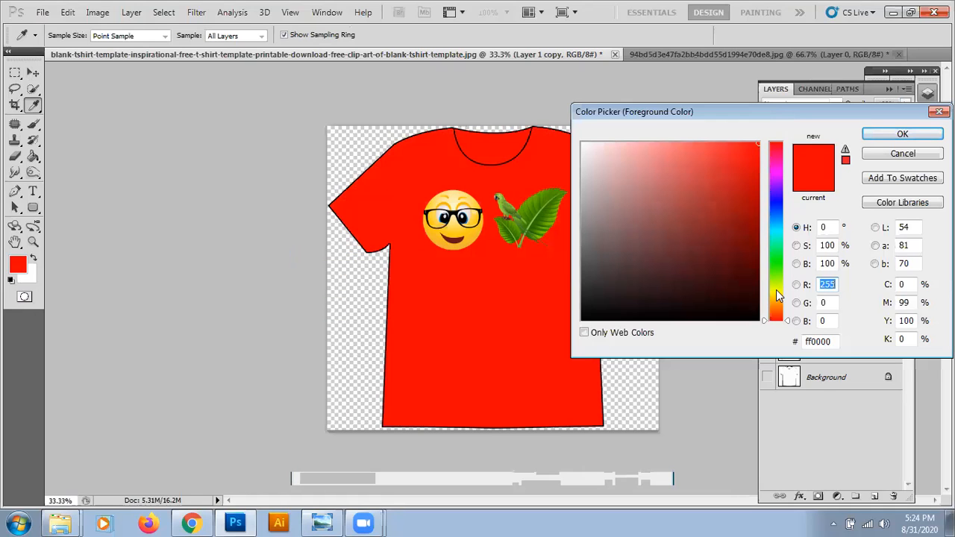
pyautogui.click(776, 289)
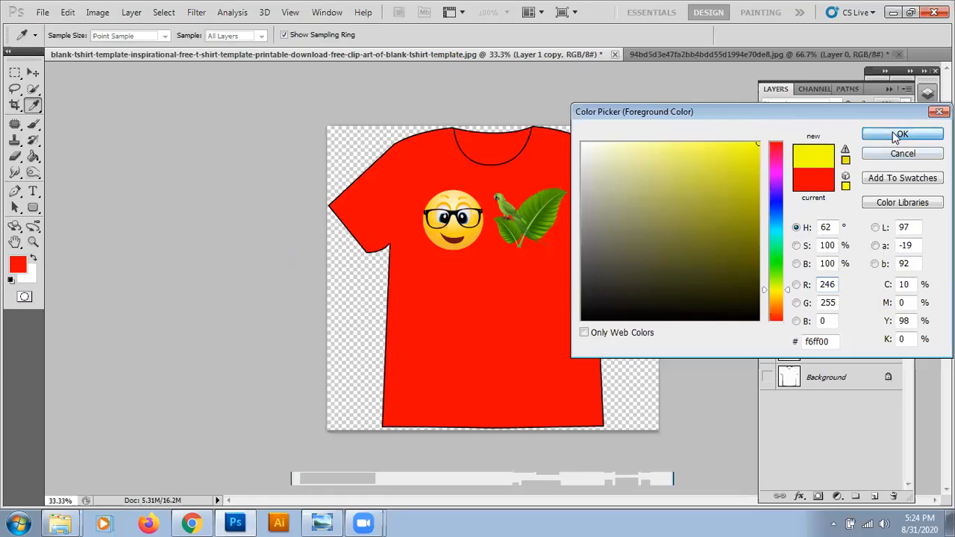
pyautogui.click(897, 135)
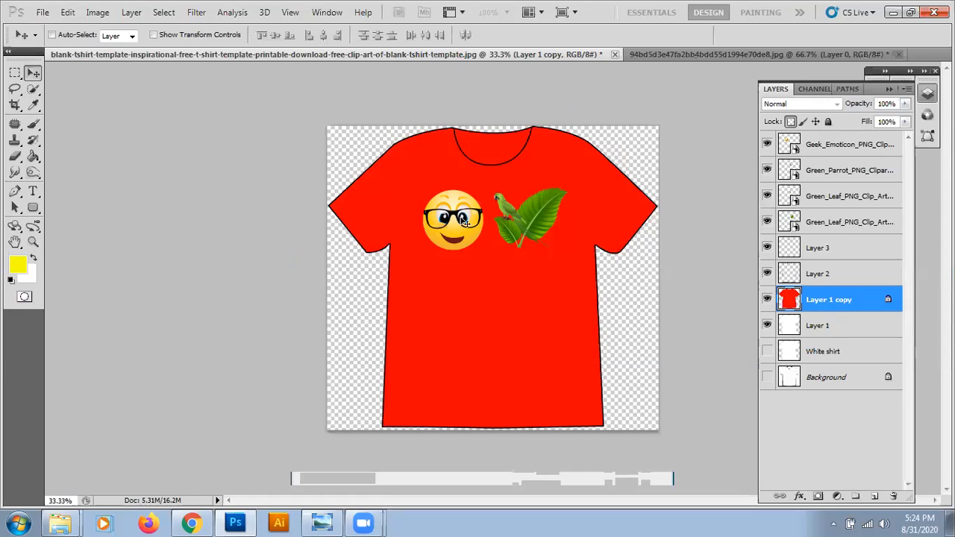
pyautogui.hotkey('alt', 'BackSpace')
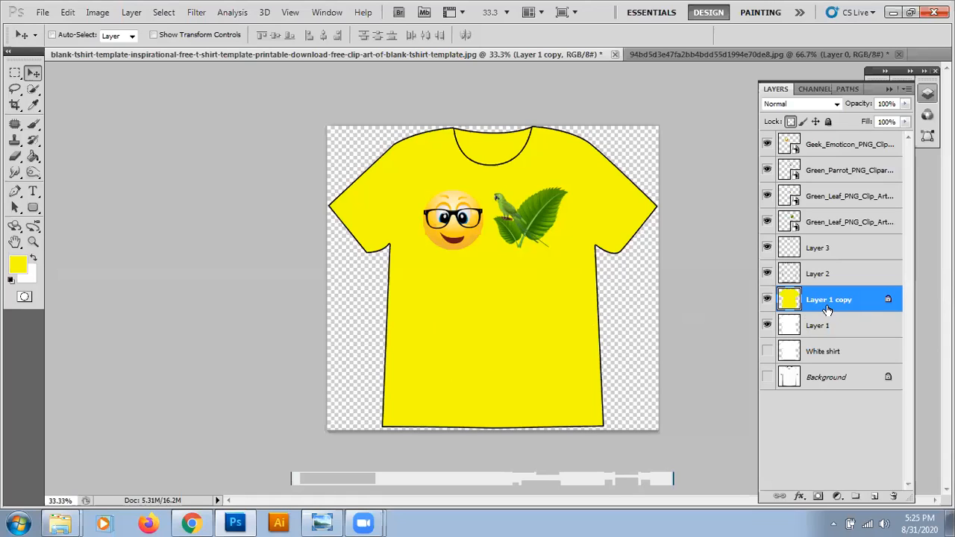
# Duplicate the yellow Layer 1 copy and add a Pattern Overlay effect to the duplicate.
pyautogui.moveTo(852, 306); pyautogui.dragTo(874, 495)
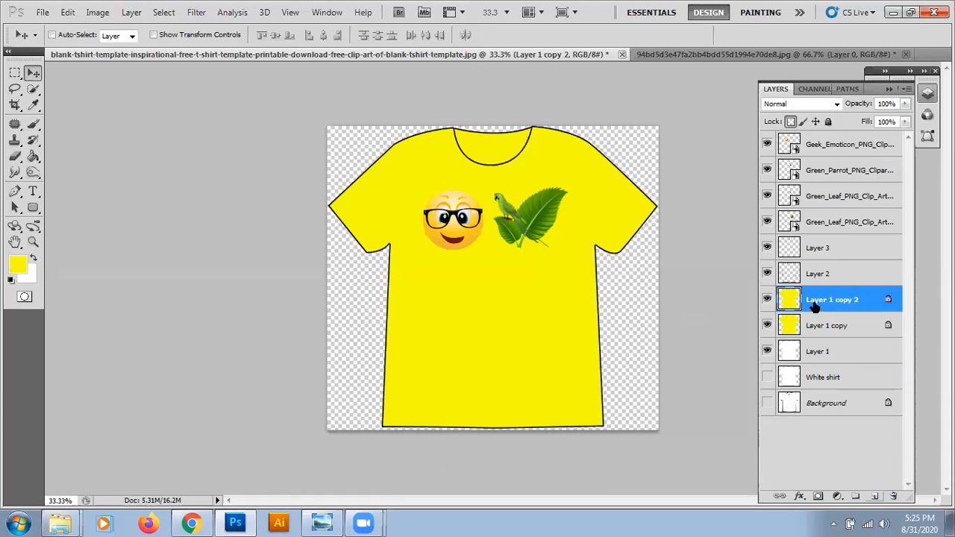
pyautogui.rightClick(842, 301)
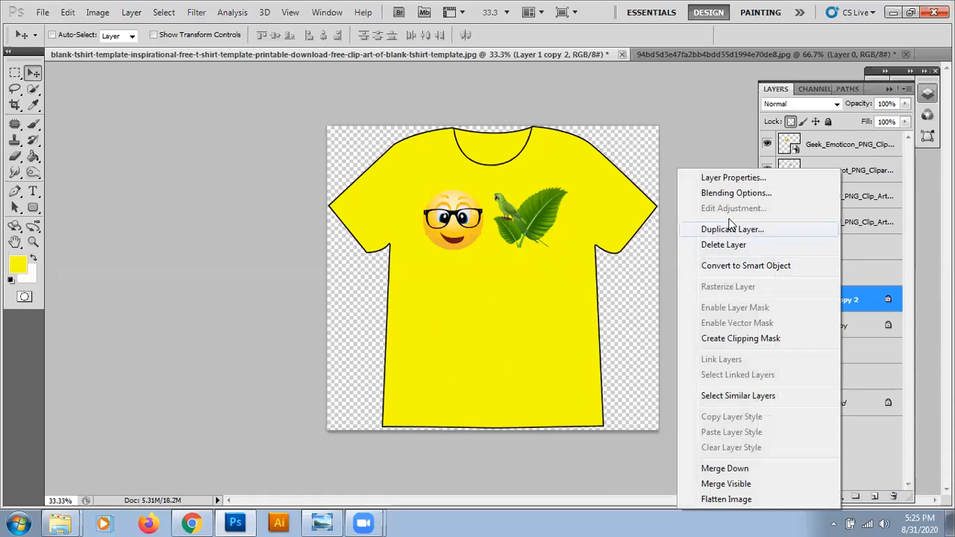
pyautogui.click(724, 196)
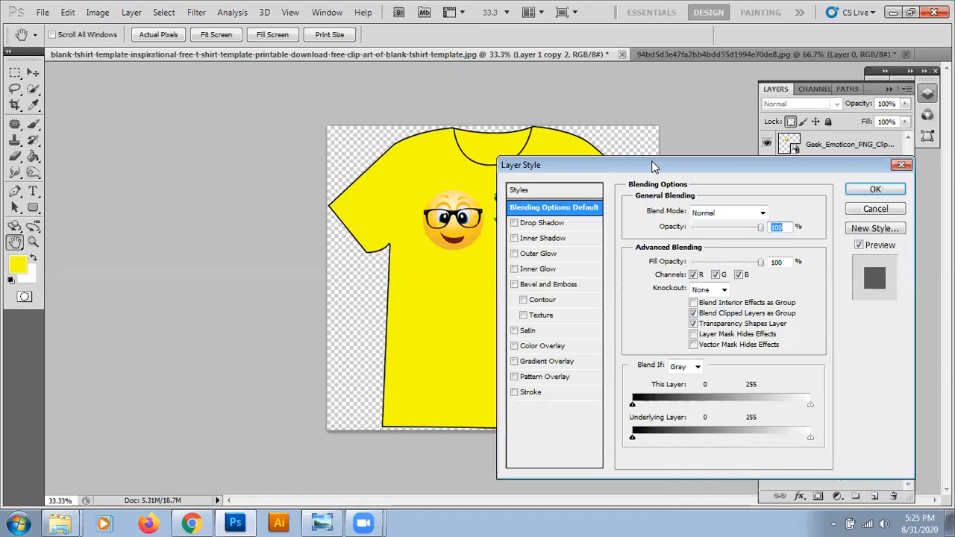
pyautogui.moveTo(654, 166); pyautogui.dragTo(746, 55)
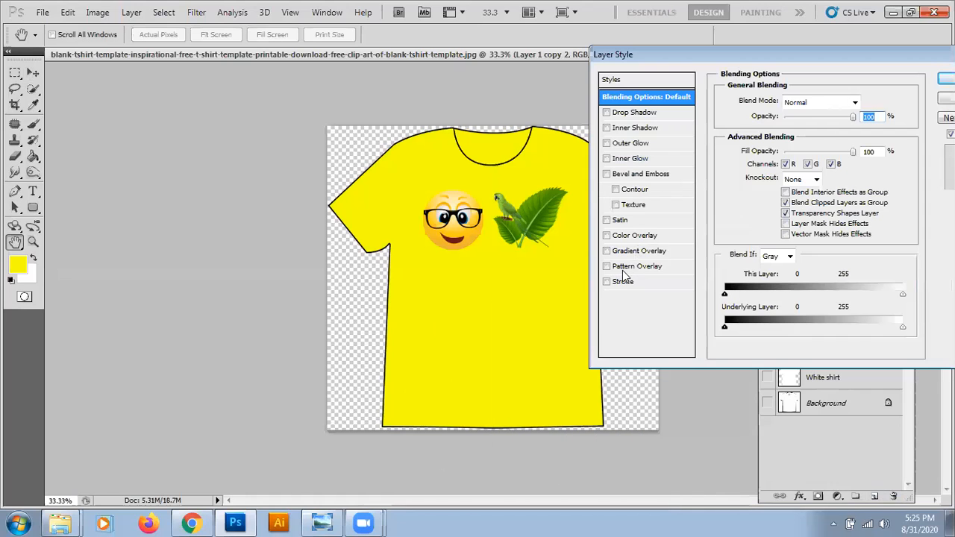
pyautogui.click(608, 267)
pyautogui.click(617, 270)
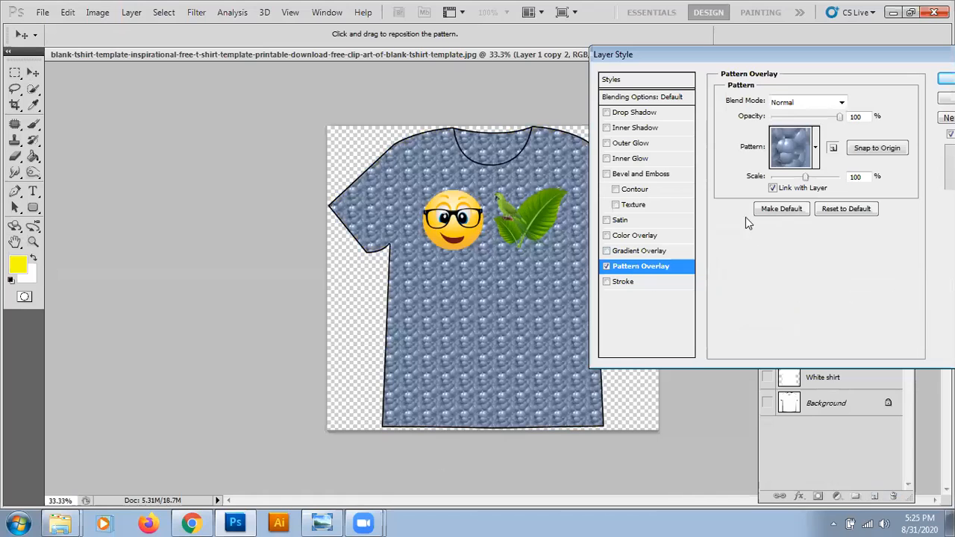
# Try the circular leaf, colourful geometric and pink flower patterns on the shirt overlay.
pyautogui.click(816, 149)
pyautogui.scroll(-5, 856, 264)
pyautogui.click(836, 259)
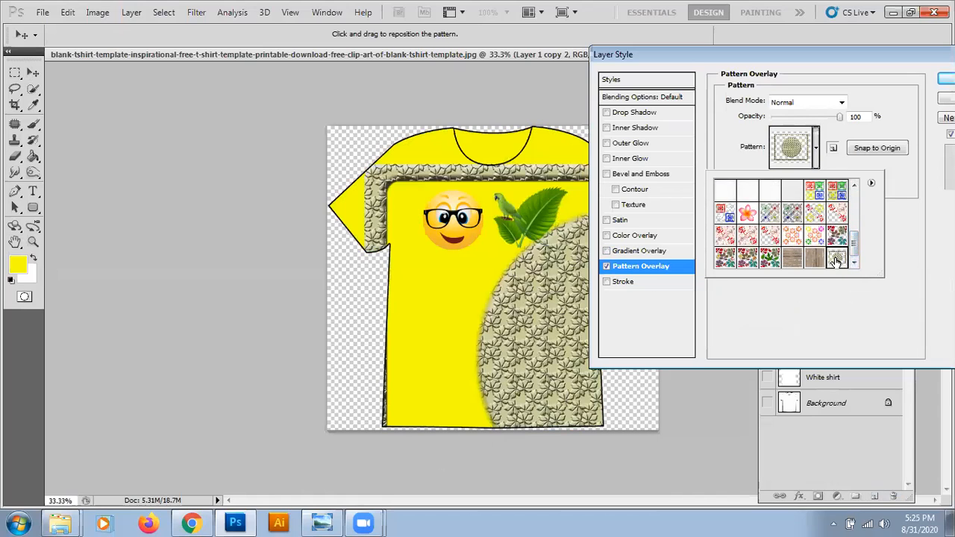
pyautogui.click(815, 235)
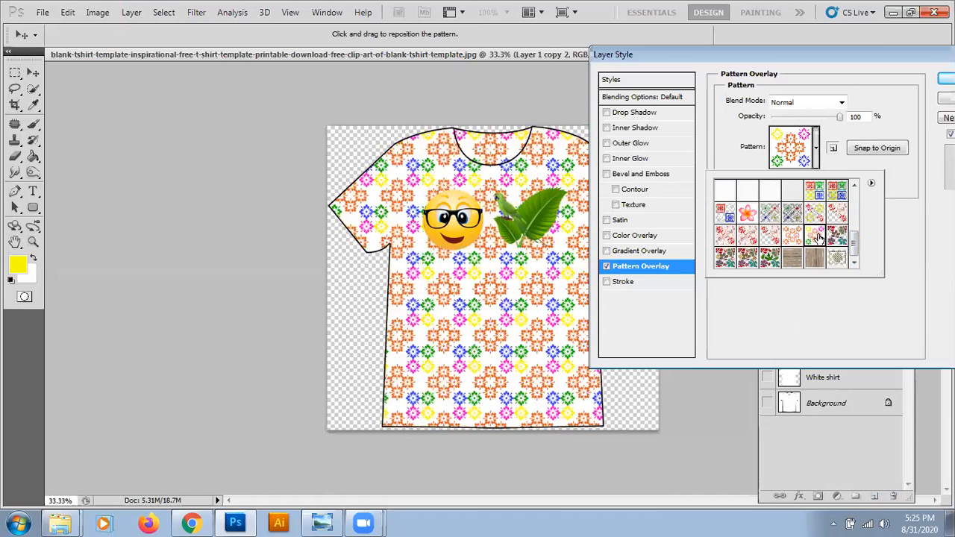
pyautogui.click(748, 215)
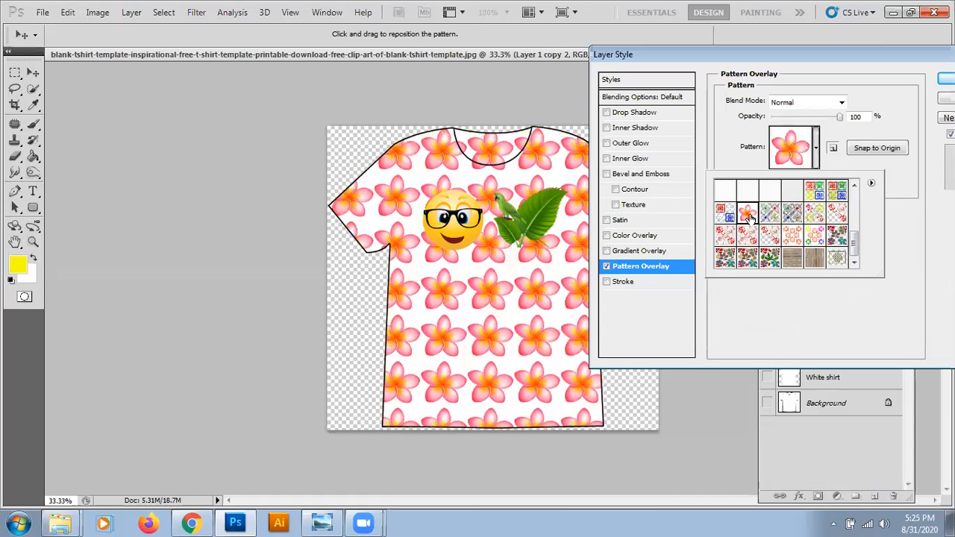
pyautogui.click(896, 184)
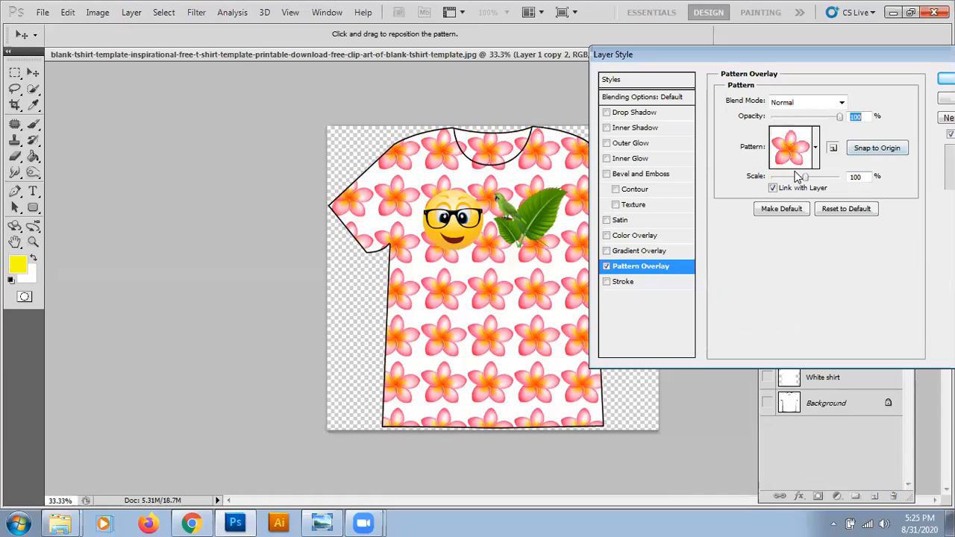
# Scale the overlay pattern to 295% and switch it to the multicoloured leaf pattern with a transparent background.
pyautogui.moveTo(805, 179); pyautogui.dragTo(845, 178)
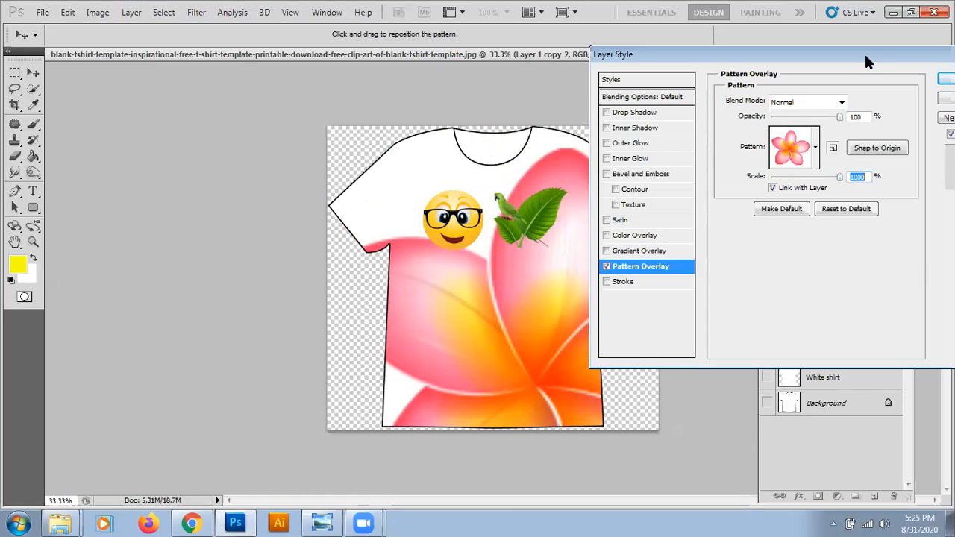
pyautogui.moveTo(864, 54); pyautogui.dragTo(826, 69)
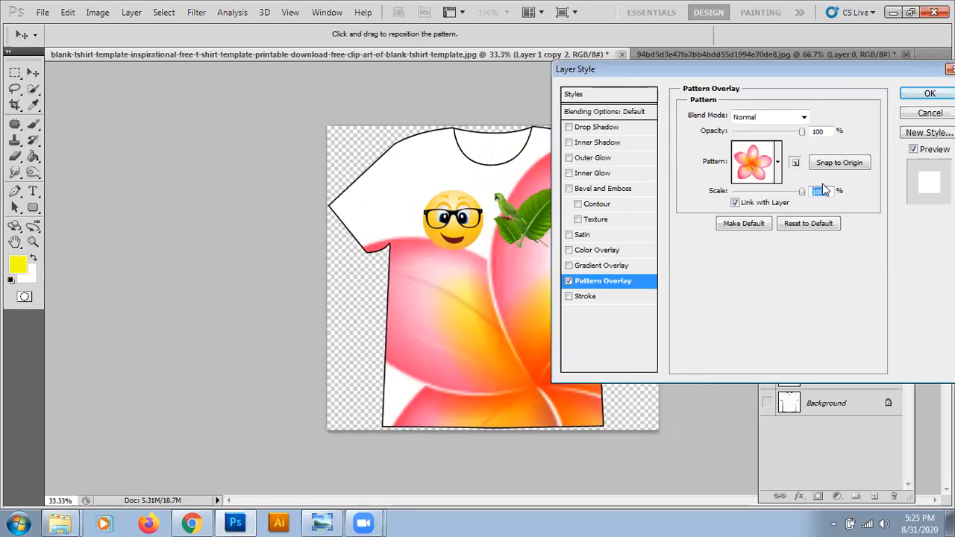
pyautogui.click(777, 161)
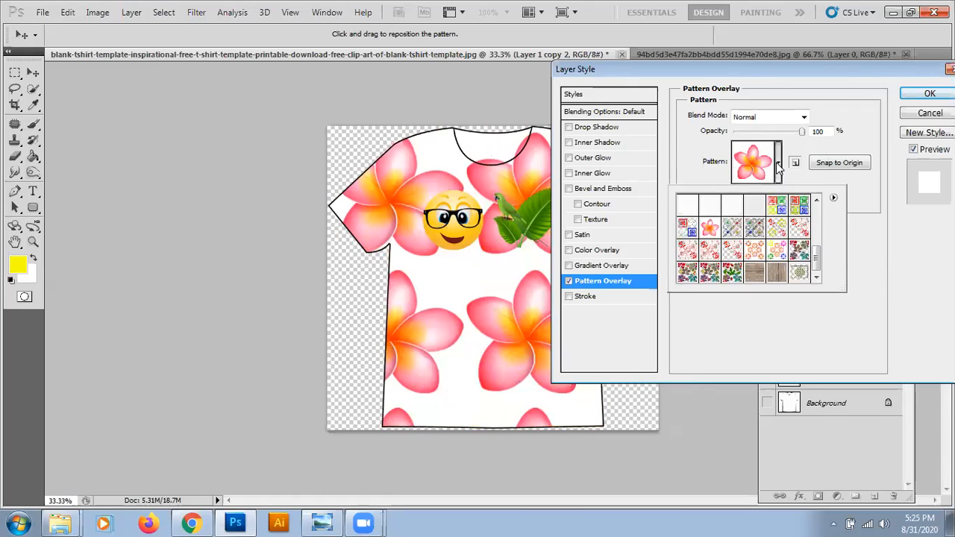
pyautogui.click(799, 252)
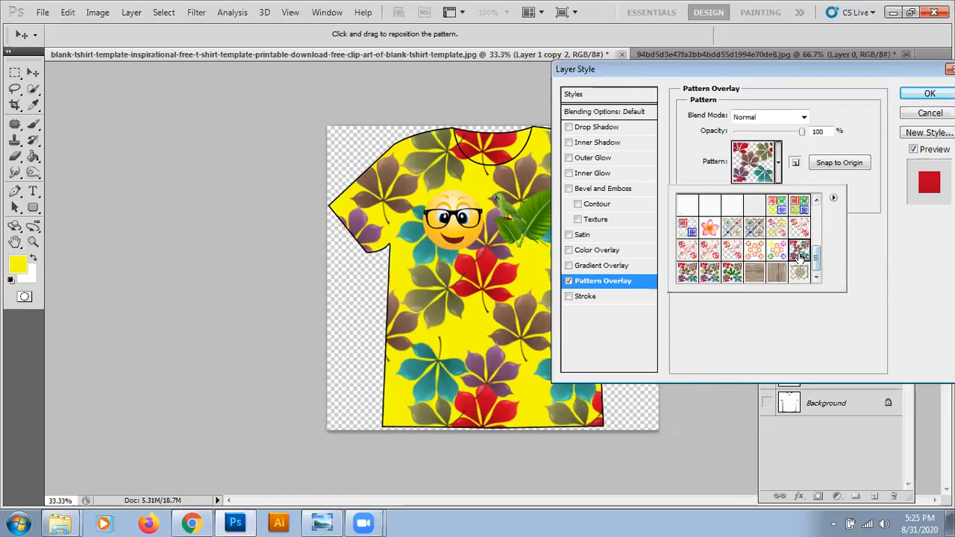
pyautogui.click(771, 75)
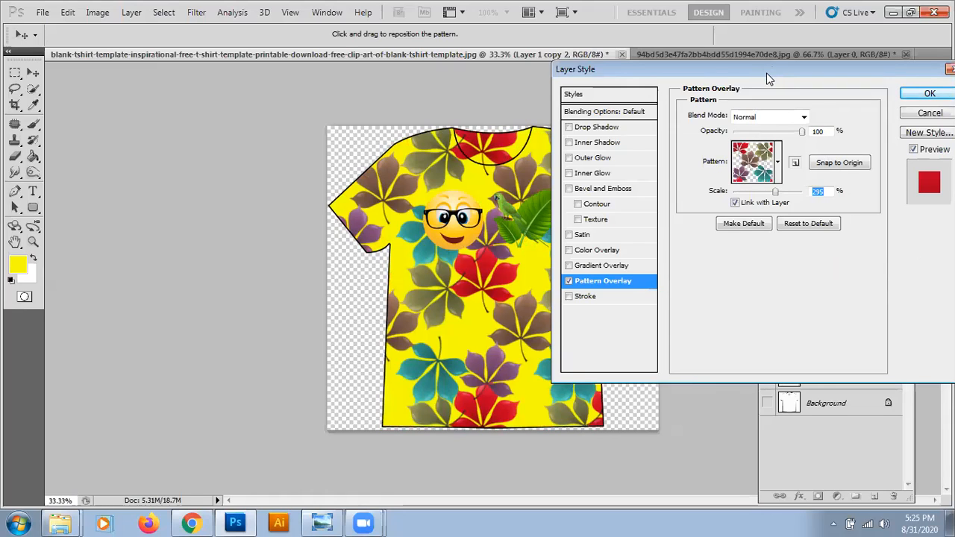
# Lower the pattern overlay's opacity to 20%.
pyautogui.moveTo(766, 72); pyautogui.dragTo(798, 103)
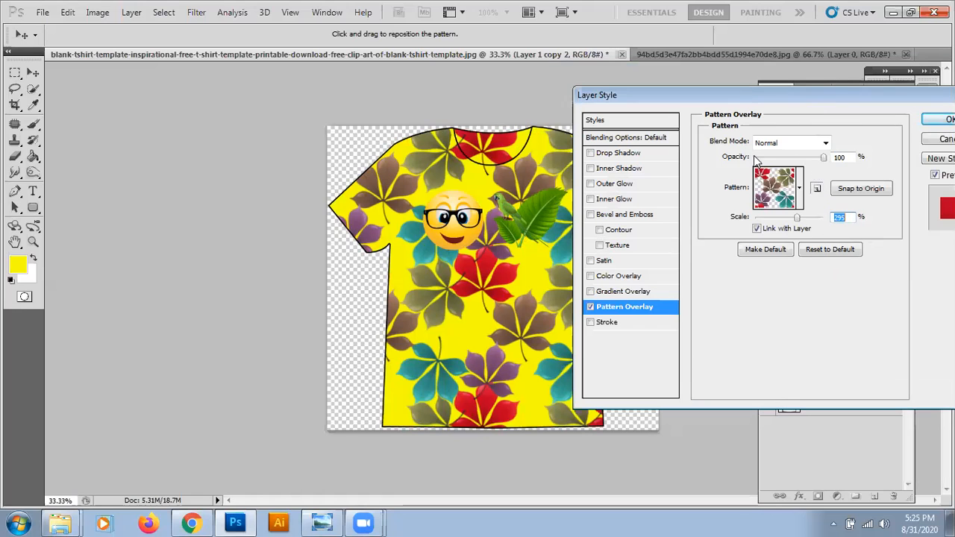
pyautogui.moveTo(823, 159); pyautogui.dragTo(770, 162)
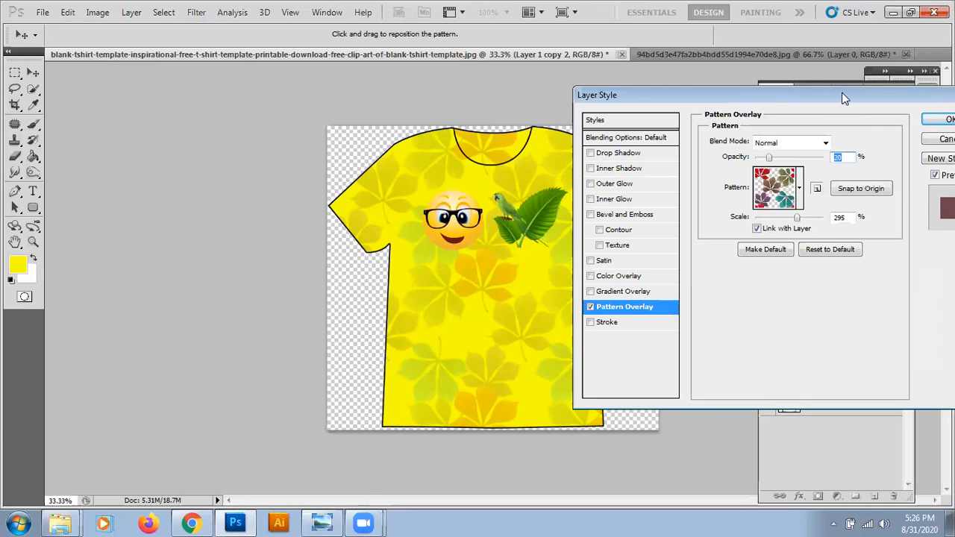
pyautogui.moveTo(844, 99); pyautogui.dragTo(838, 122)
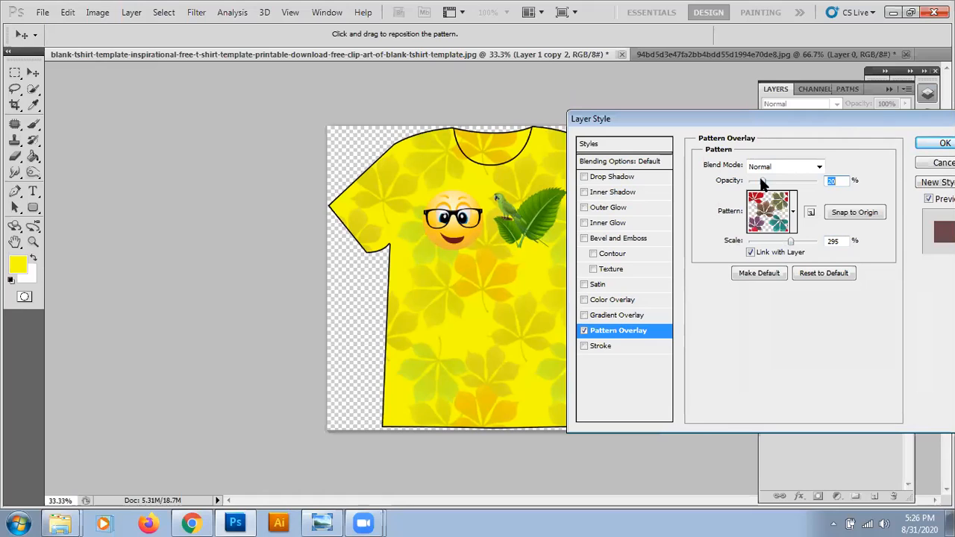
# Try the Luminosity, Dissolve, Darken and Color Burn blend modes on the pattern overlay.
pyautogui.click(792, 167)
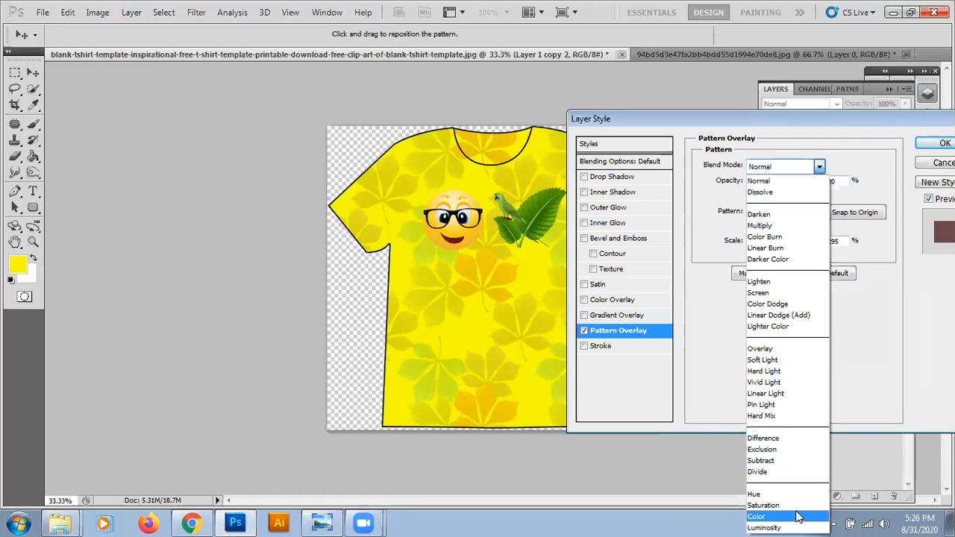
pyautogui.click(794, 528)
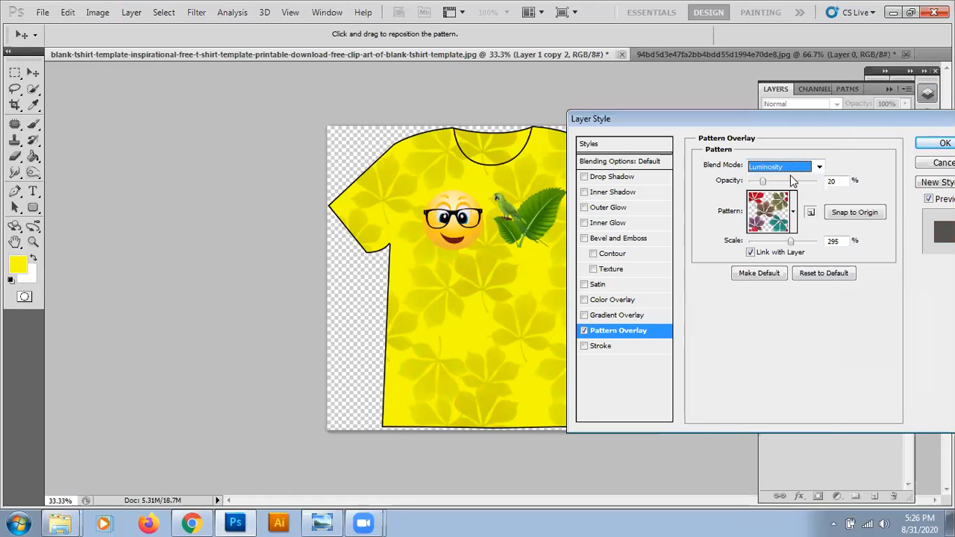
pyautogui.click(790, 167)
pyautogui.click(783, 192)
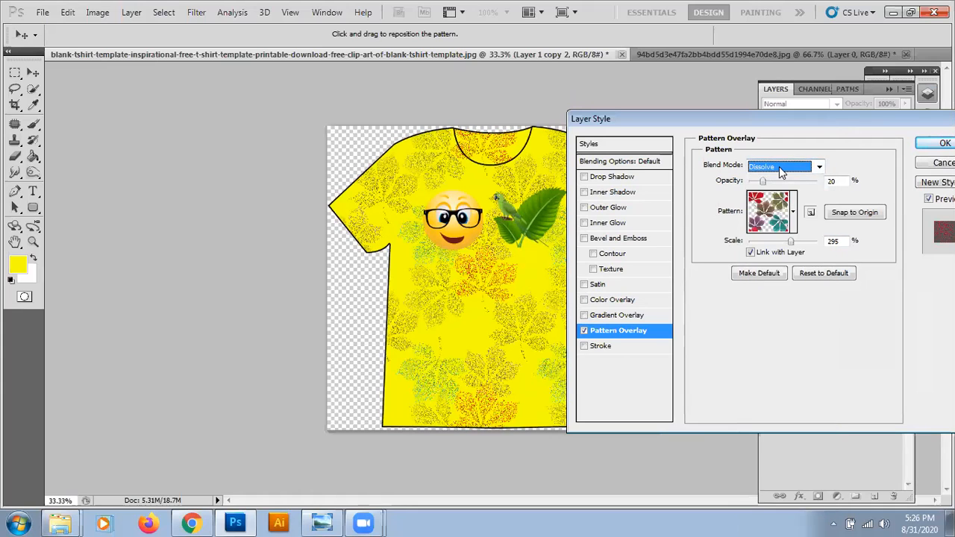
pyautogui.click(781, 171)
pyautogui.click(777, 213)
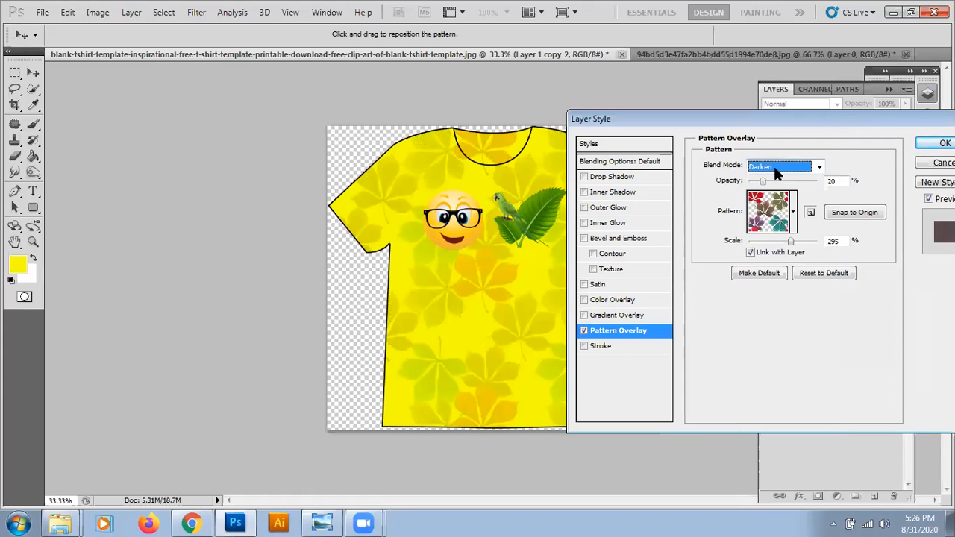
pyautogui.click(777, 170)
pyautogui.click(774, 236)
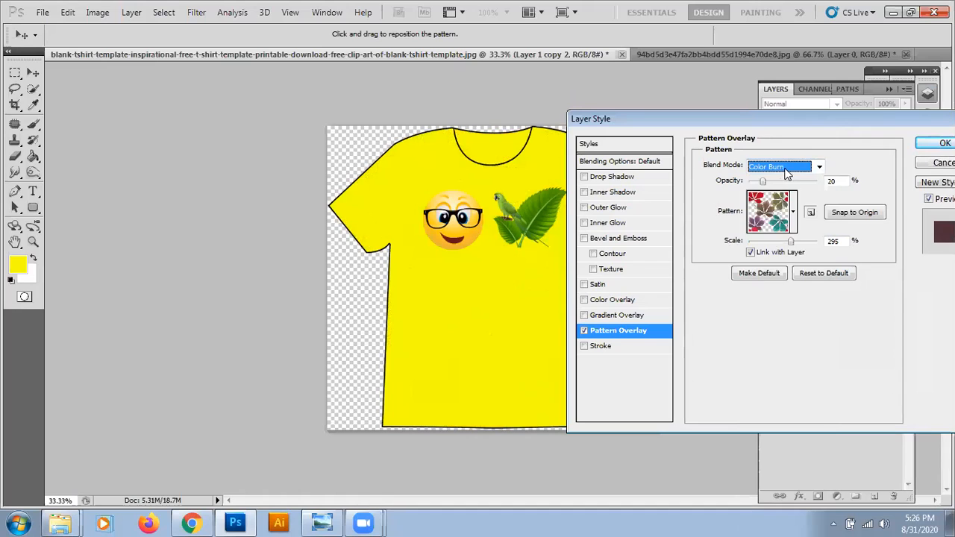
# Set the pattern overlay's blend mode to Darker Color, apply the layer style and collapse the layer's effects list.
pyautogui.click(786, 172)
pyautogui.click(787, 259)
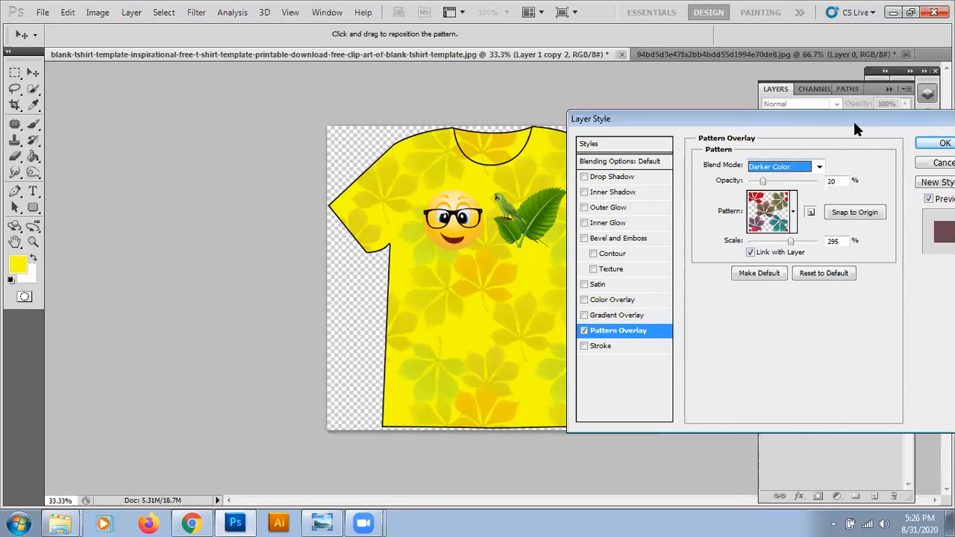
pyautogui.moveTo(855, 125); pyautogui.dragTo(805, 105)
pyautogui.click(899, 114)
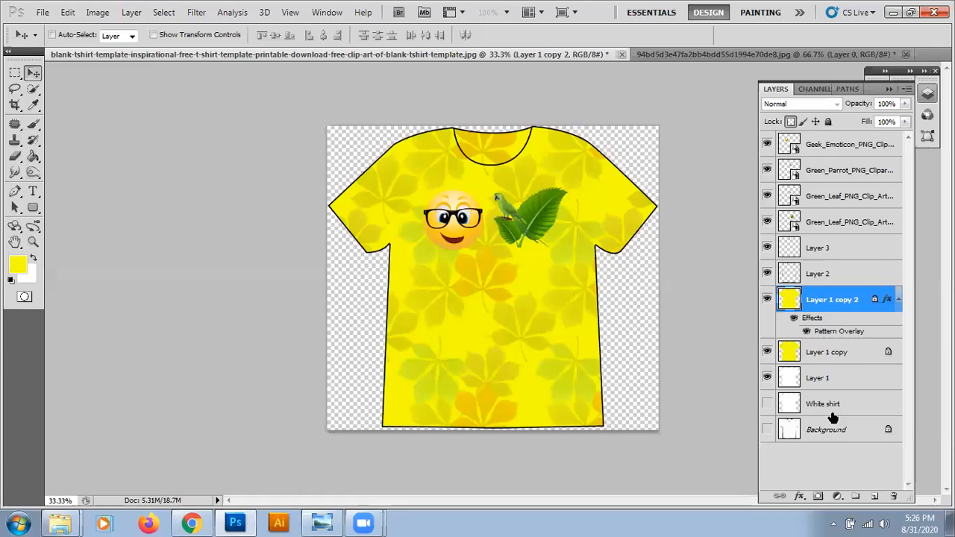
pyautogui.click(899, 299)
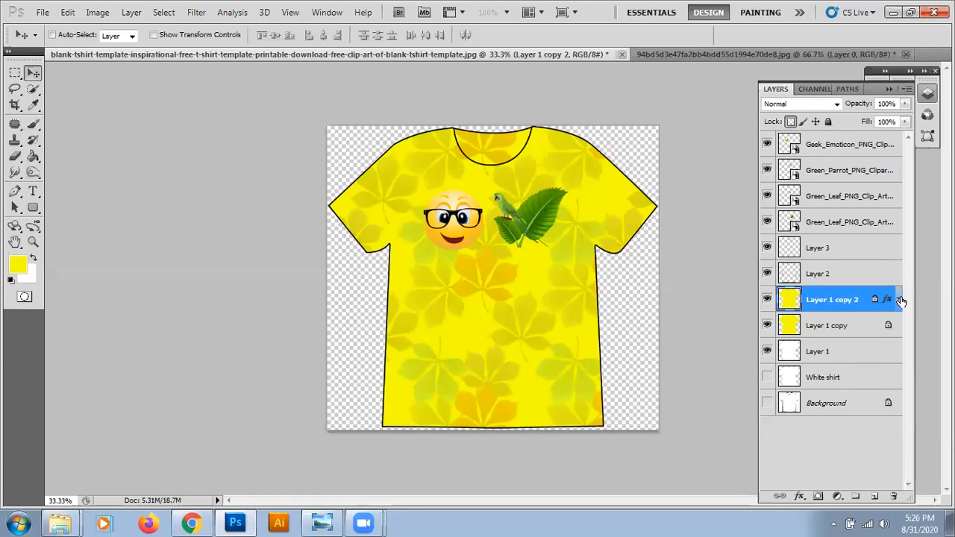
# Toggle Layer 2's visibility to check which shirt outline it holds.
pyautogui.click(767, 273)
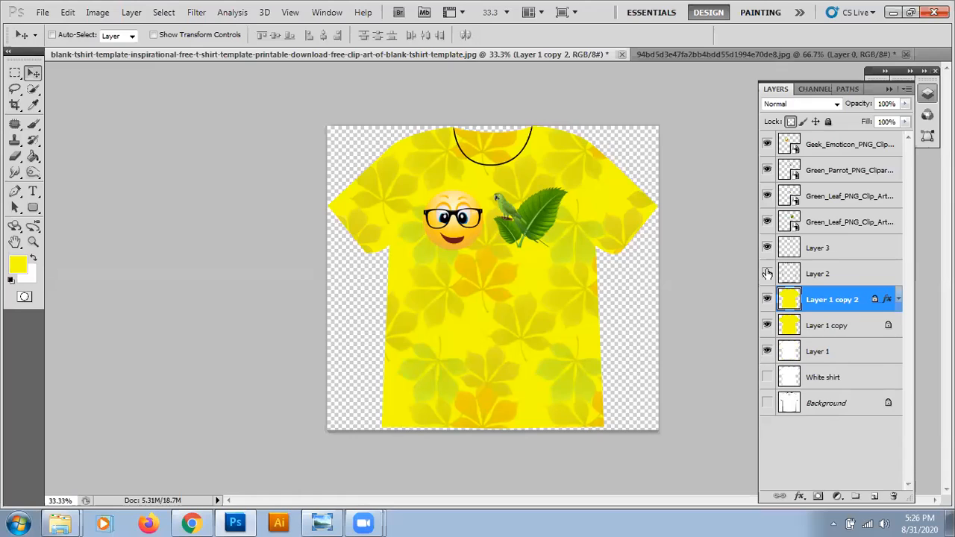
pyautogui.click(767, 273)
pyautogui.click(767, 273)
# Lock Layer 2's transparent pixels and recolour the shirt outline with a dark yellow foreground colour (ccd300).
pyautogui.click(801, 274)
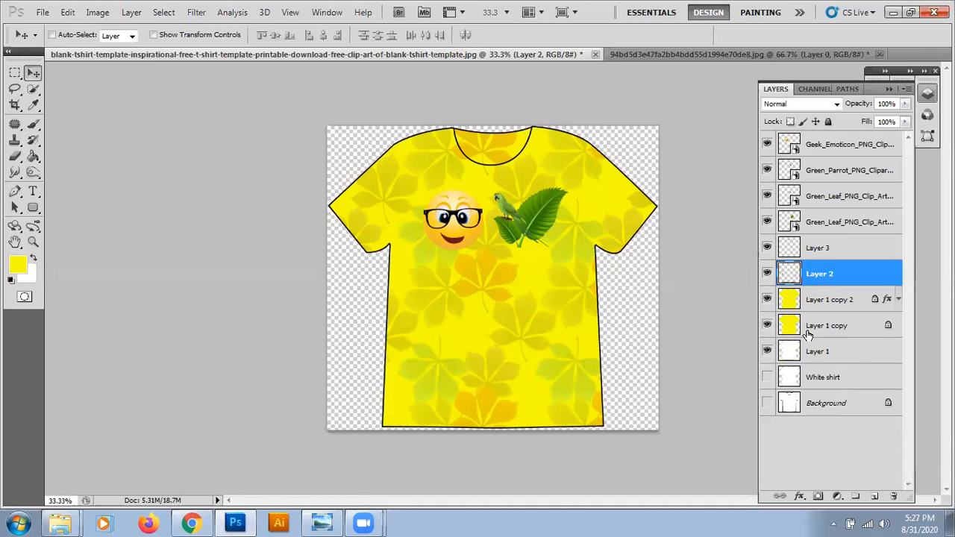
pyautogui.click(791, 122)
pyautogui.click(19, 268)
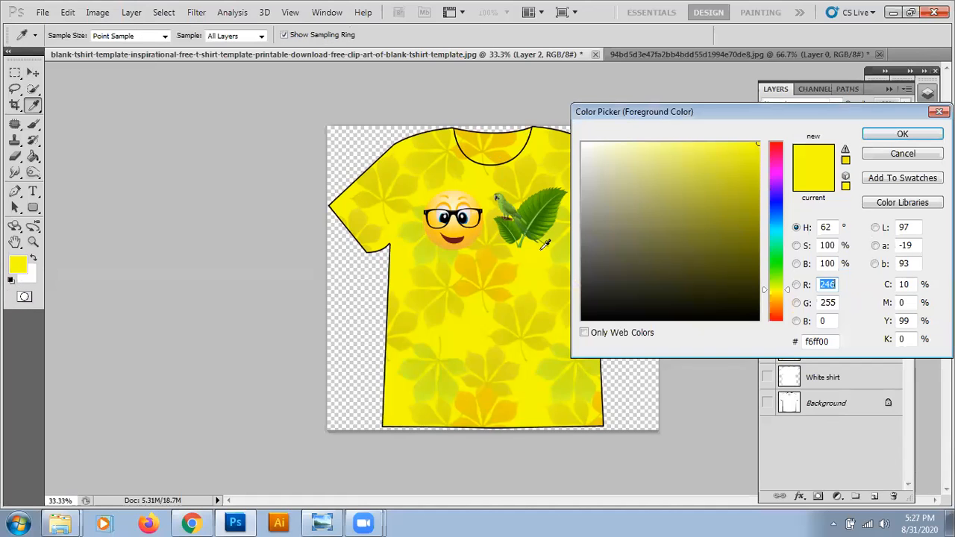
pyautogui.click(758, 161)
pyautogui.moveTo(758, 161); pyautogui.dragTo(762, 167)
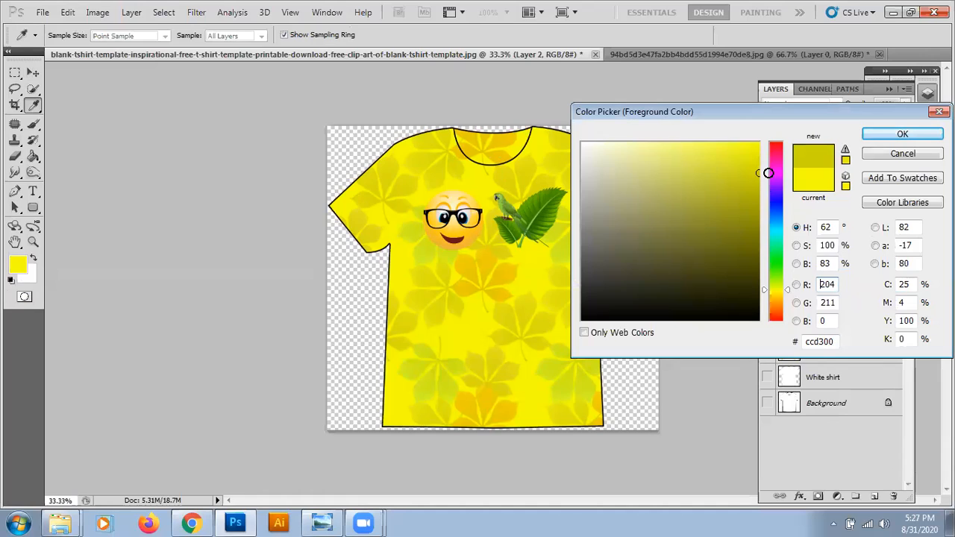
pyautogui.click(902, 135)
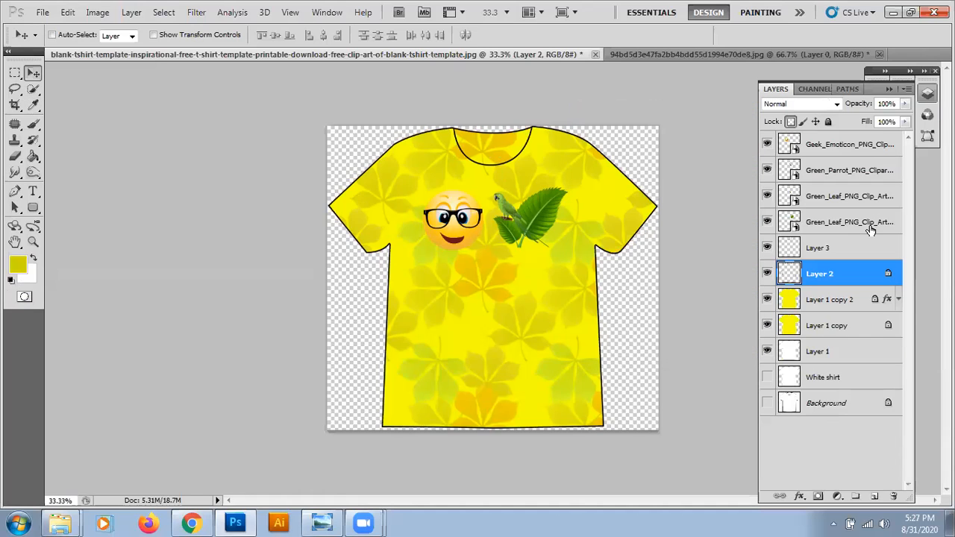
pyautogui.hotkey('alt', 'BackSpace')
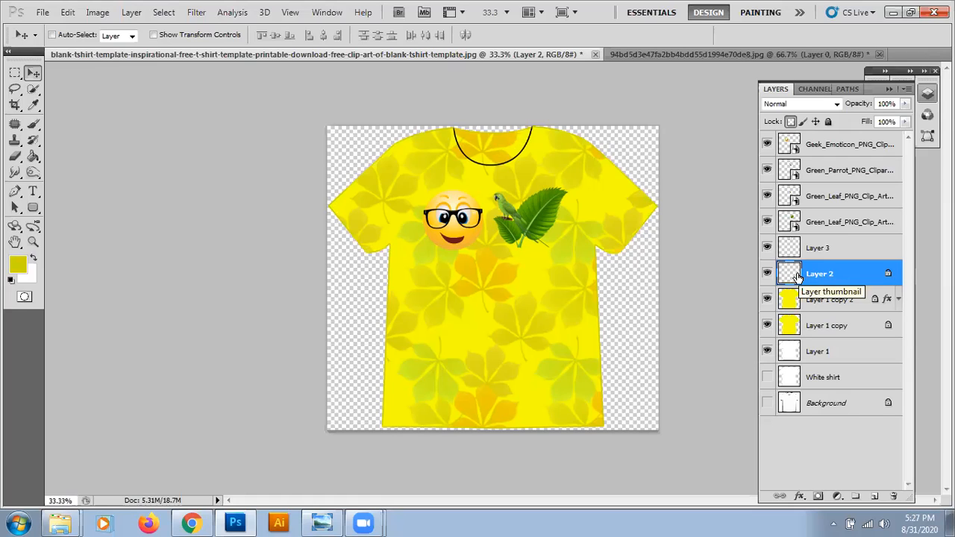
pyautogui.hotkey('alt', 'i')
pyautogui.press('i')
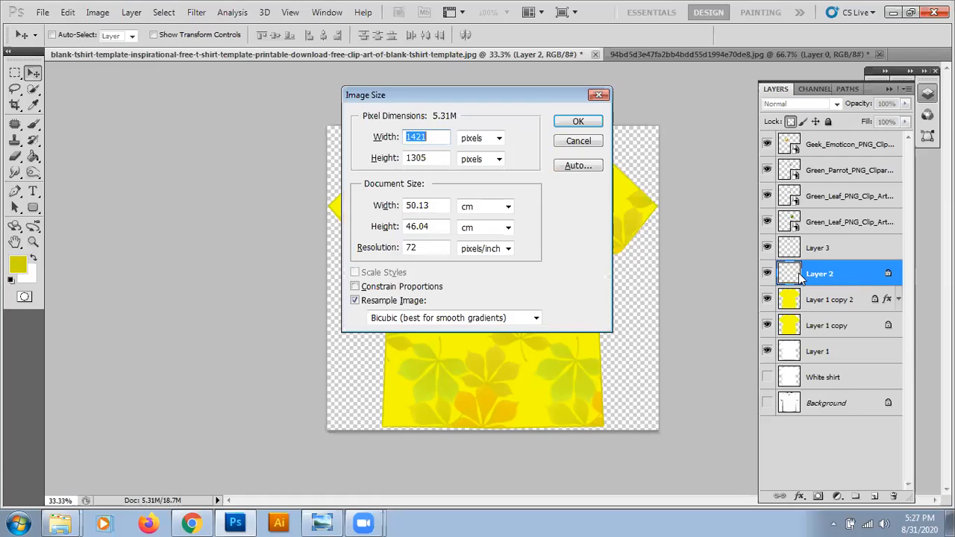
pyautogui.click(577, 140)
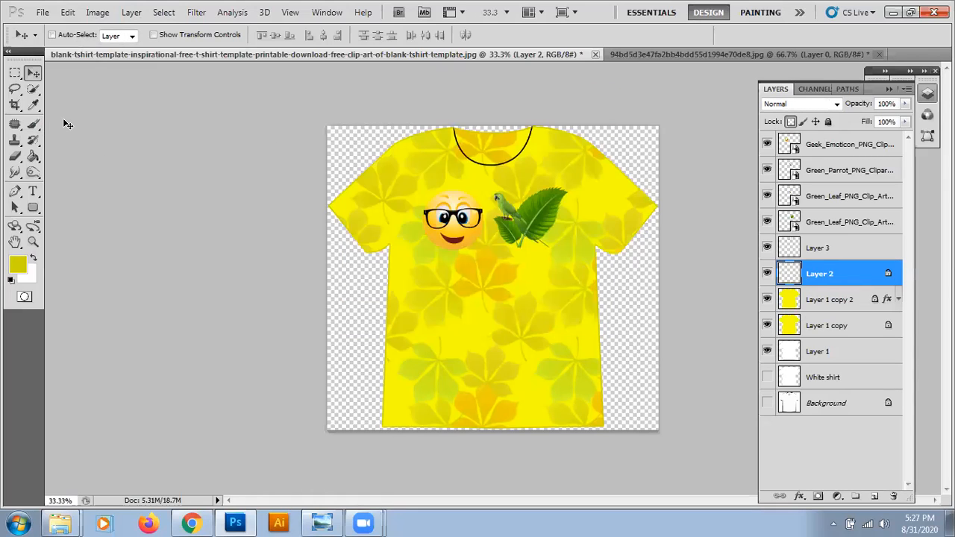
pyautogui.click(104, 14)
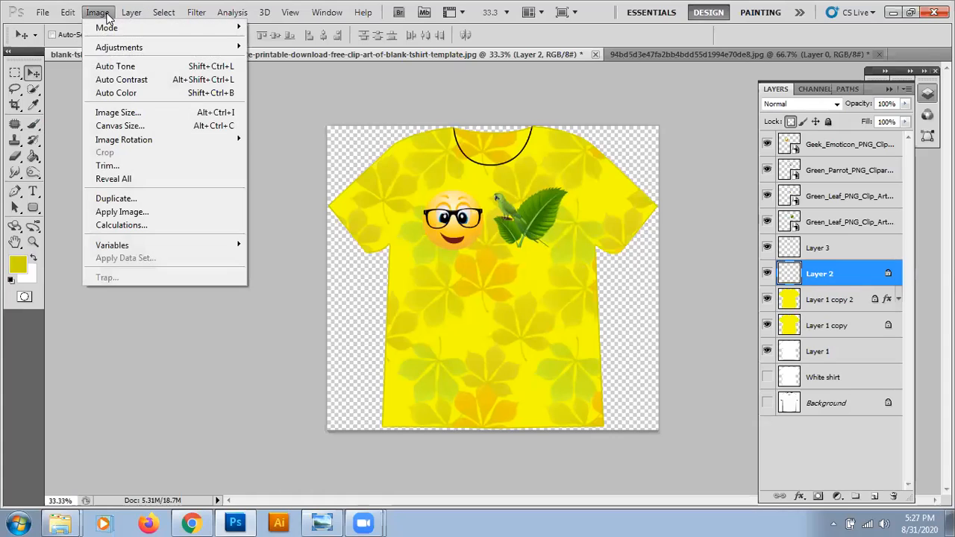
pyautogui.click(149, 127)
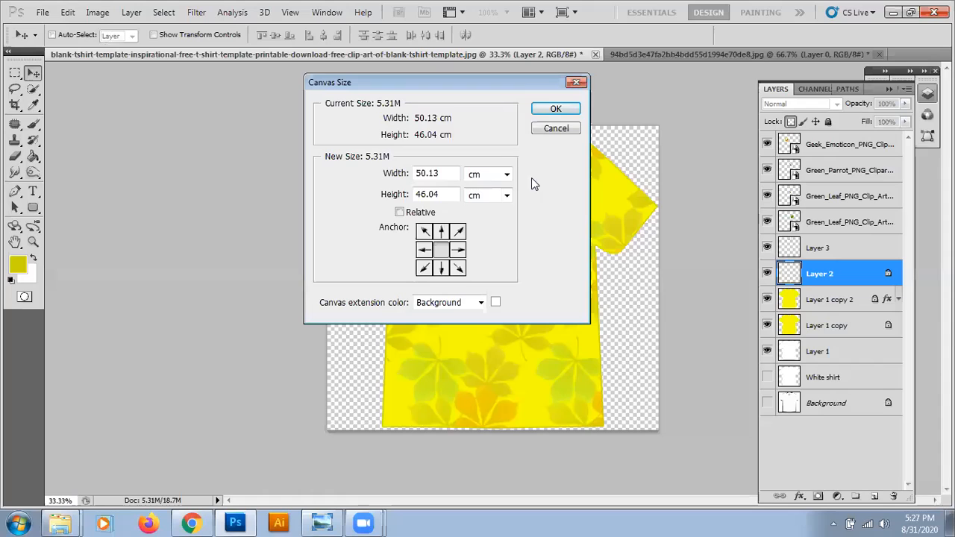
pyautogui.click(554, 129)
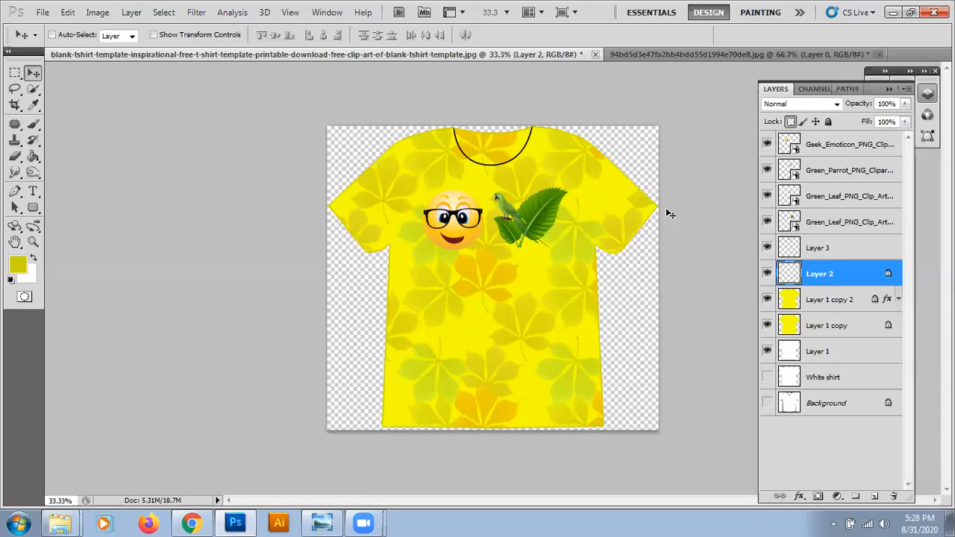
# Widen the canvas to 200 percent, anchored at the middle left so the extra space is added on the right.
pyautogui.click(97, 13)
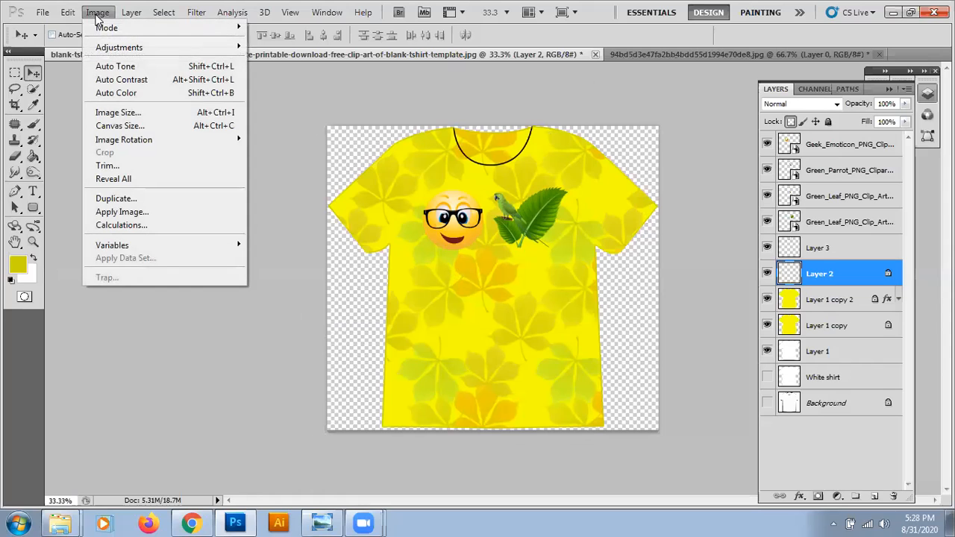
pyautogui.click(116, 126)
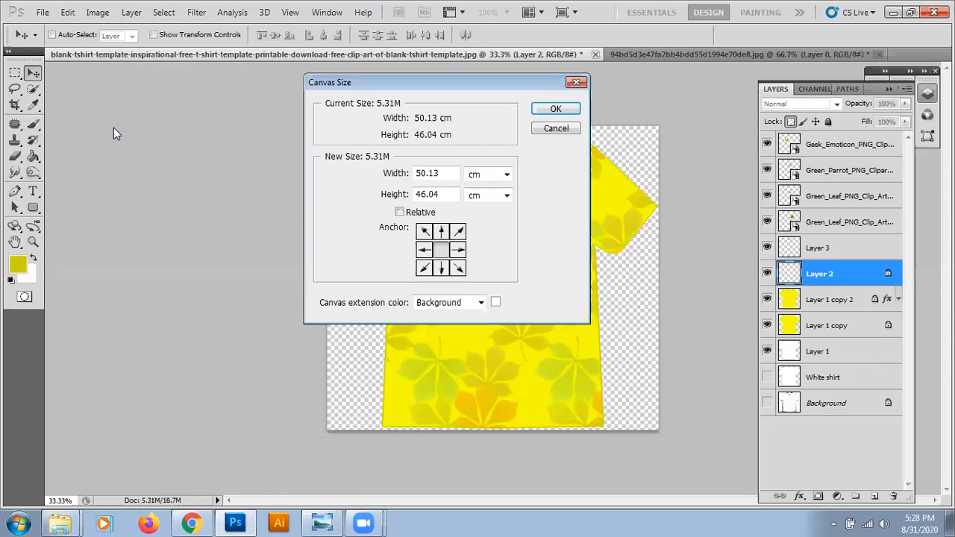
pyautogui.click(424, 250)
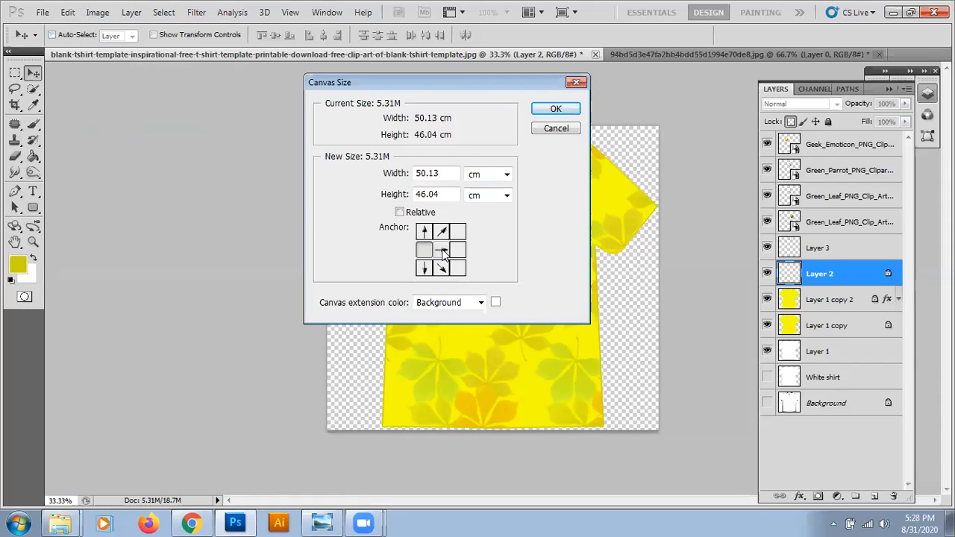
pyautogui.click(506, 175)
pyautogui.click(482, 189)
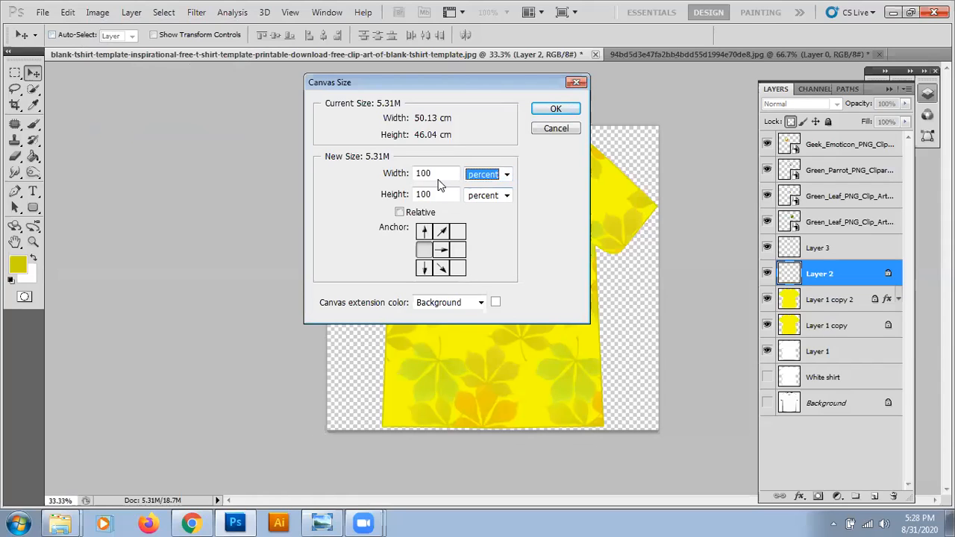
pyautogui.click(435, 172)
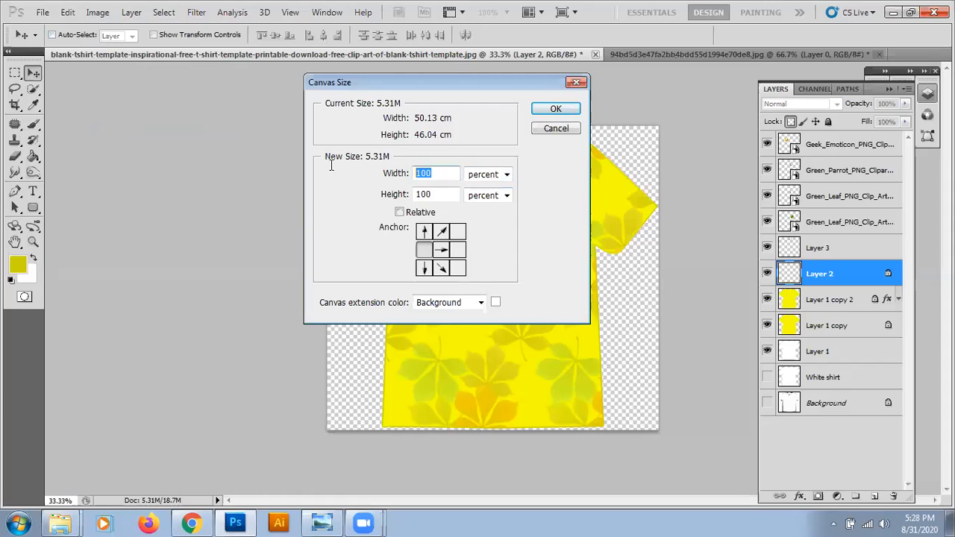
pyautogui.write('200')
pyautogui.click(556, 110)
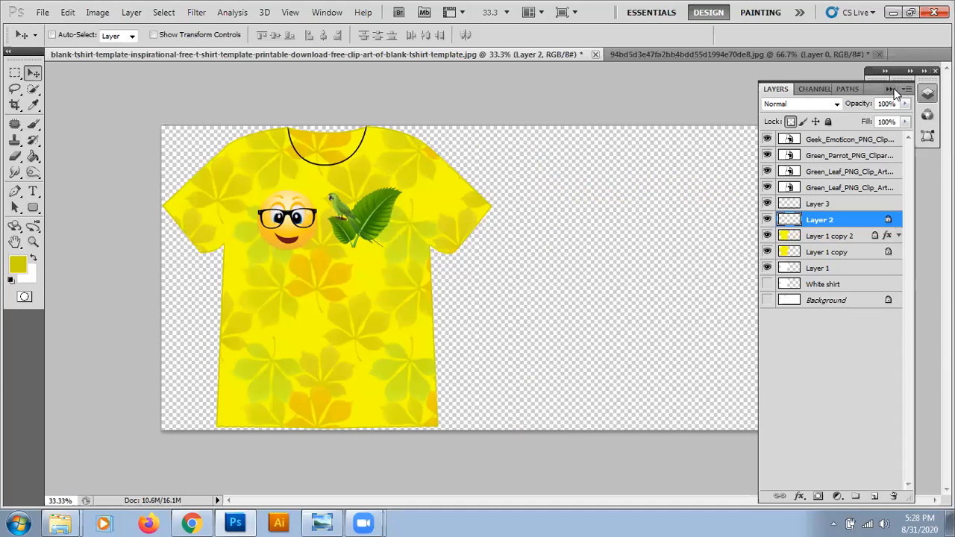
# Save the shirt's work path as a permanent path, duplicate it and place the copy above the original.
pyautogui.click(856, 88)
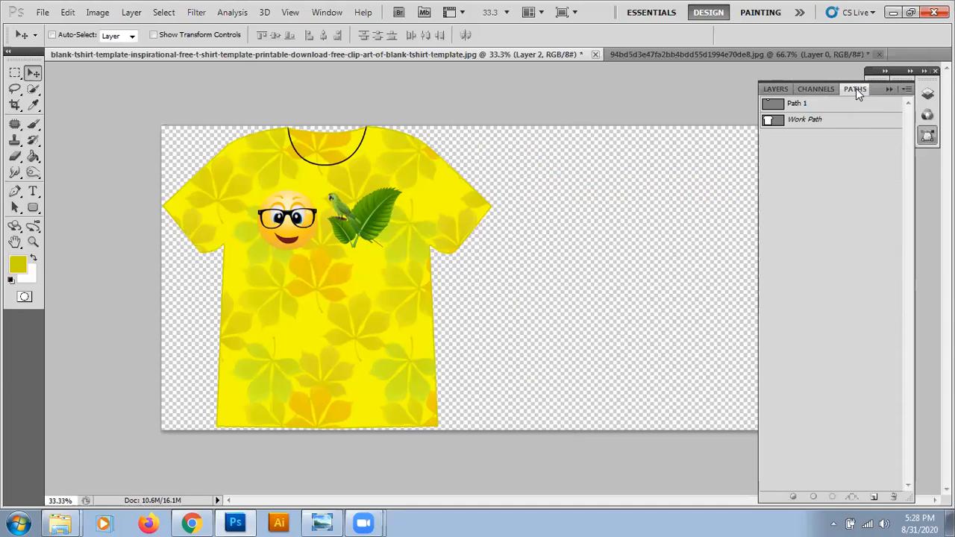
pyautogui.click(807, 123)
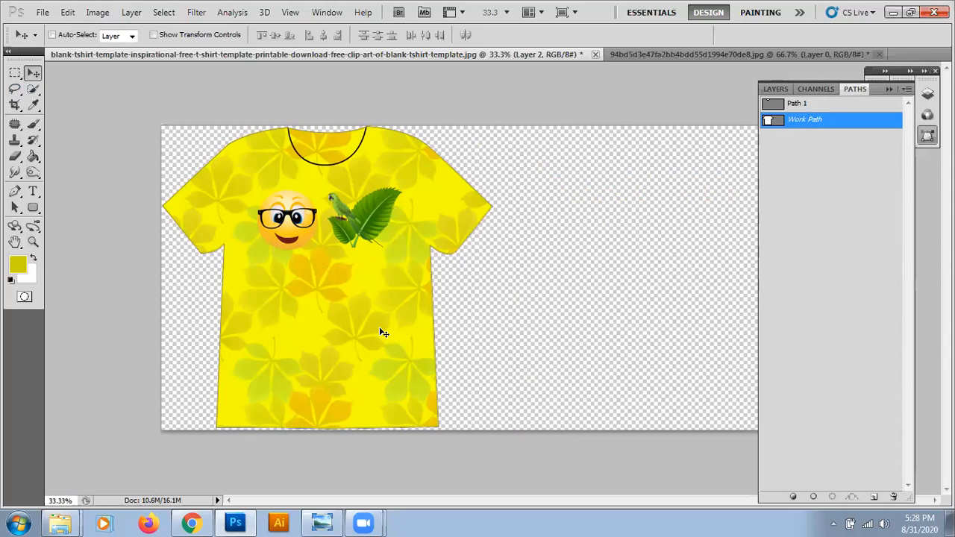
pyautogui.press('p')
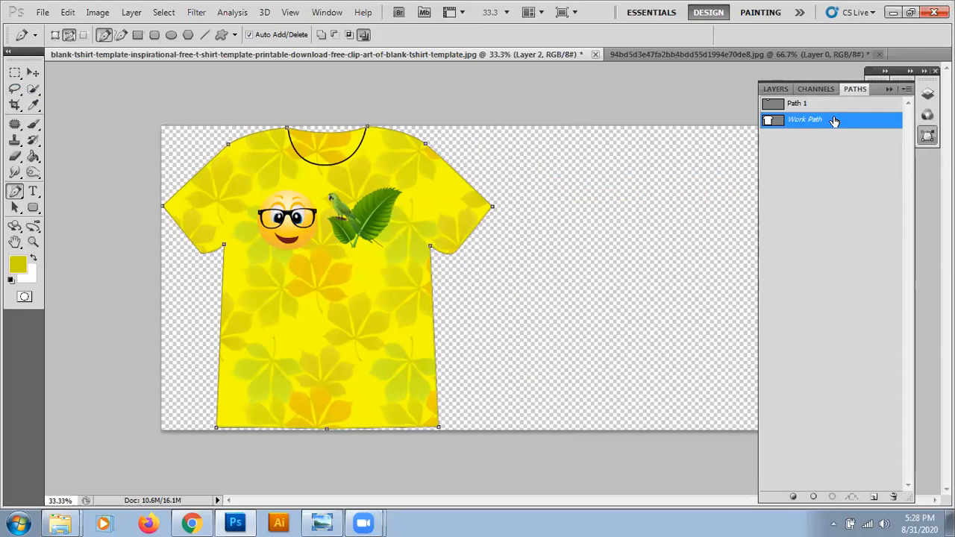
pyautogui.moveTo(837, 123); pyautogui.dragTo(871, 497)
pyautogui.moveTo(822, 127); pyautogui.dragTo(871, 497)
pyautogui.moveTo(828, 127); pyautogui.dragTo(873, 497)
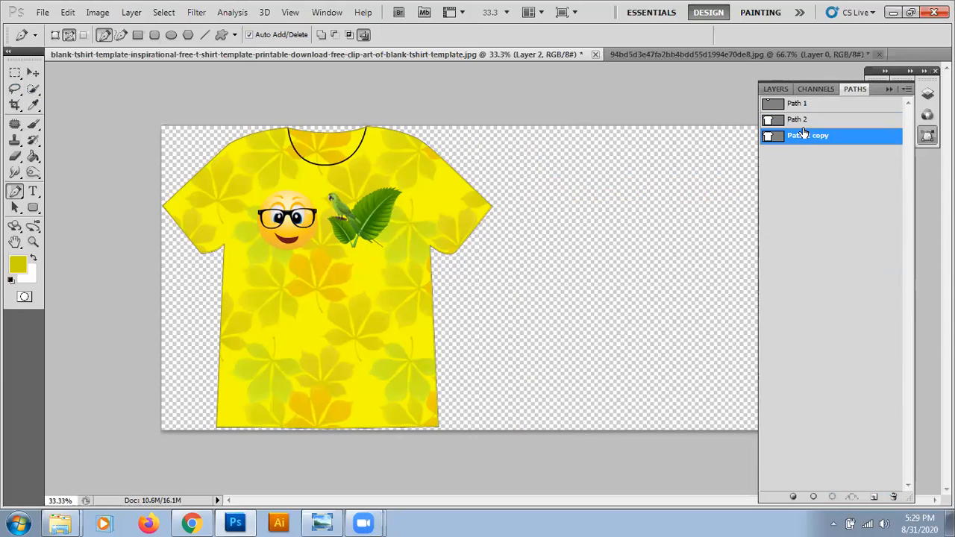
pyautogui.moveTo(808, 128); pyautogui.dragTo(807, 120)
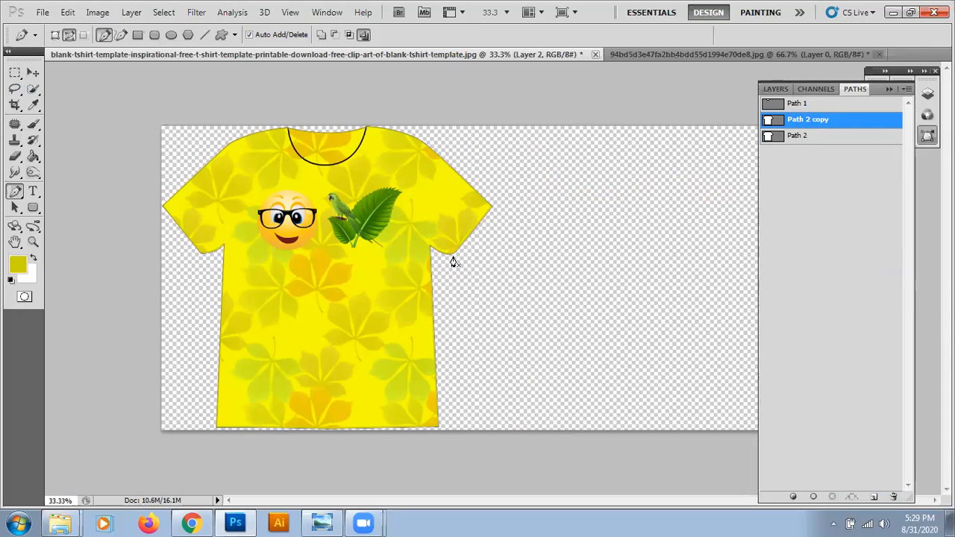
# Select all anchor points of the copied shirt path and move it onto the empty right half of the canvas.
pyautogui.moveTo(149, 98); pyautogui.dragTo(530, 459)
pyautogui.moveTo(465, 243); pyautogui.dragTo(787, 247)
pyautogui.click(889, 88)
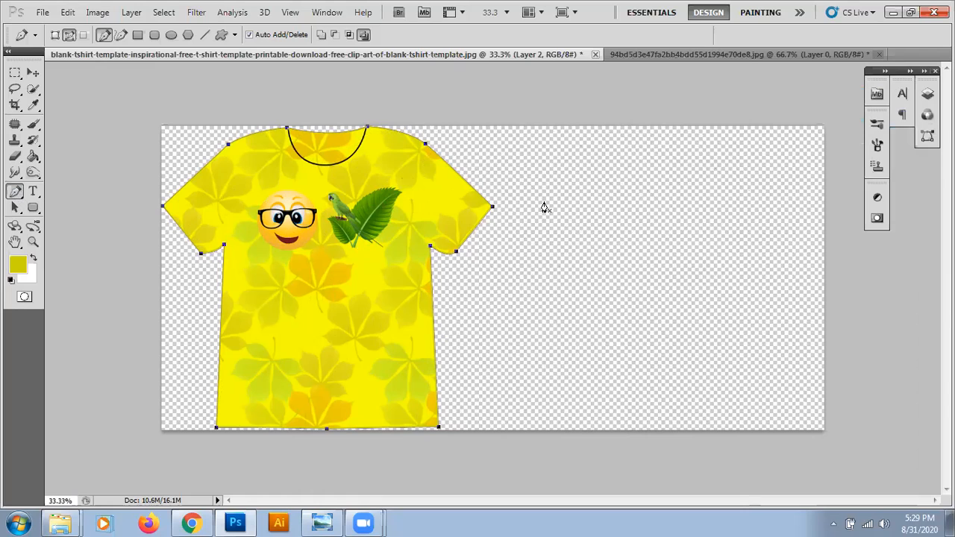
pyautogui.moveTo(475, 232); pyautogui.dragTo(804, 229)
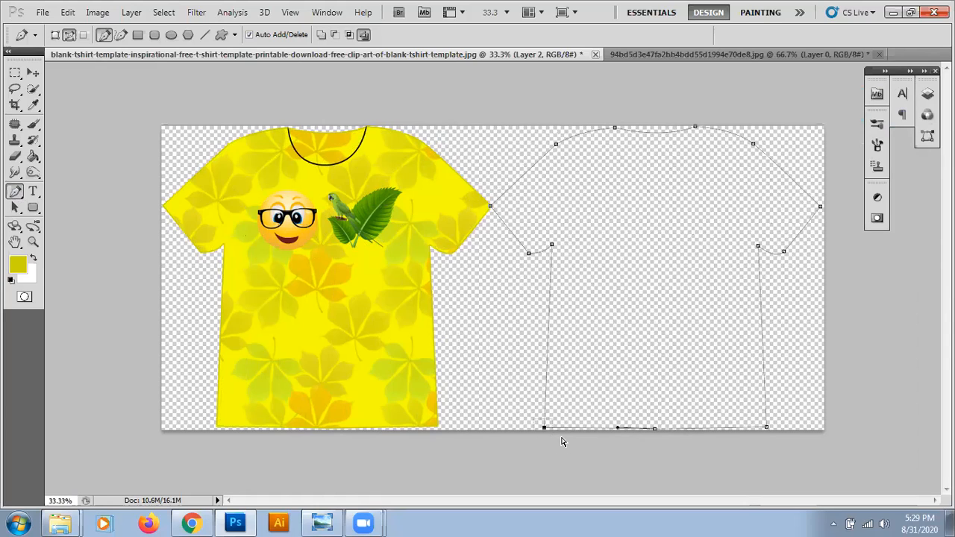
# Nudge the bottom-left hem corner of the copied shirt path inward, slightly past the armpit above it, to narrow the waist.
pyautogui.moveTo(545, 252); pyautogui.dragTo(545, 252)
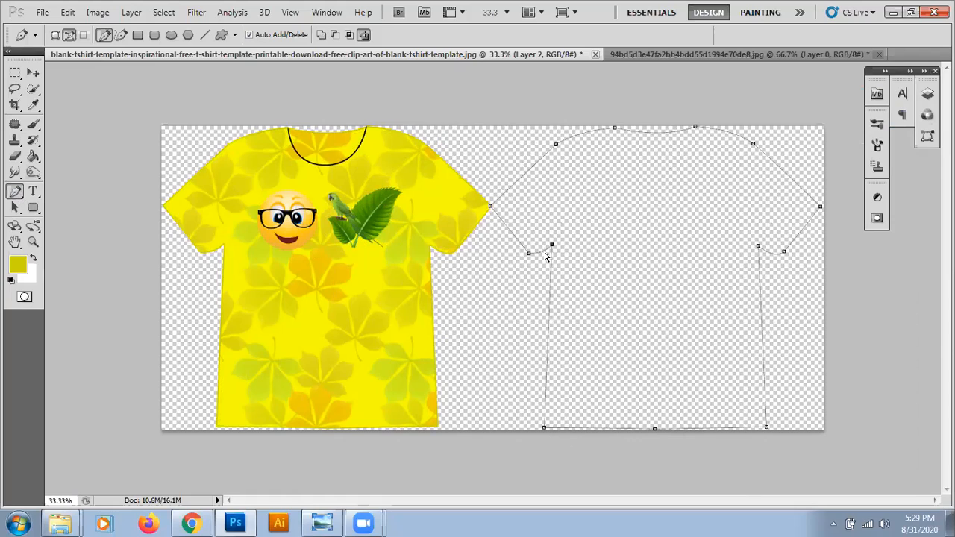
pyautogui.moveTo(749, 234); pyautogui.dragTo(776, 228)
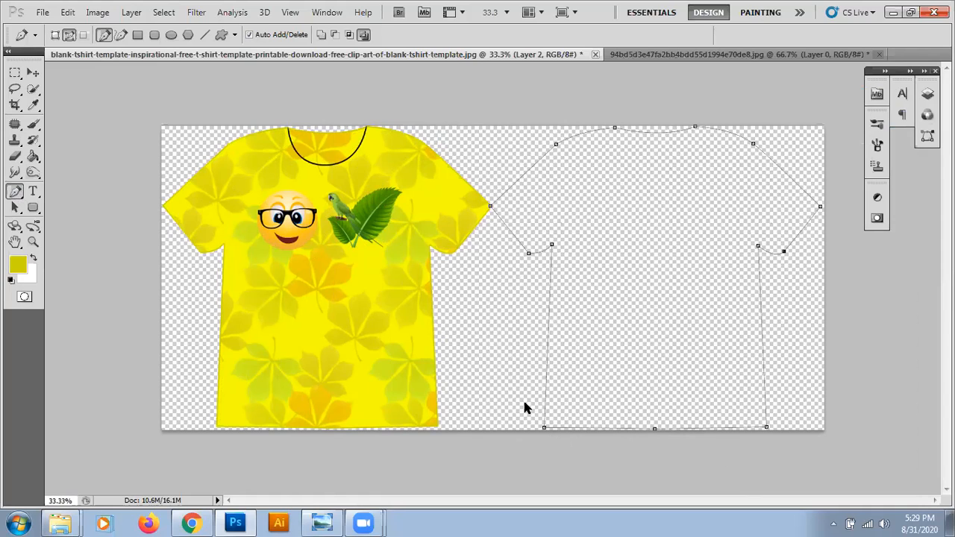
pyautogui.keyDown('ctrl'); pyautogui.click(544, 427); pyautogui.keyUp('ctrl')
pyautogui.press('Right')
pyautogui.press('Right')
pyautogui.press('Right')
pyautogui.press('Right')
pyautogui.press('Right')
pyautogui.press('Right')
pyautogui.press('Right')
pyautogui.press('Right')
pyautogui.press('Right')
pyautogui.press('Right')
pyautogui.press('Right')
pyautogui.press('Right')
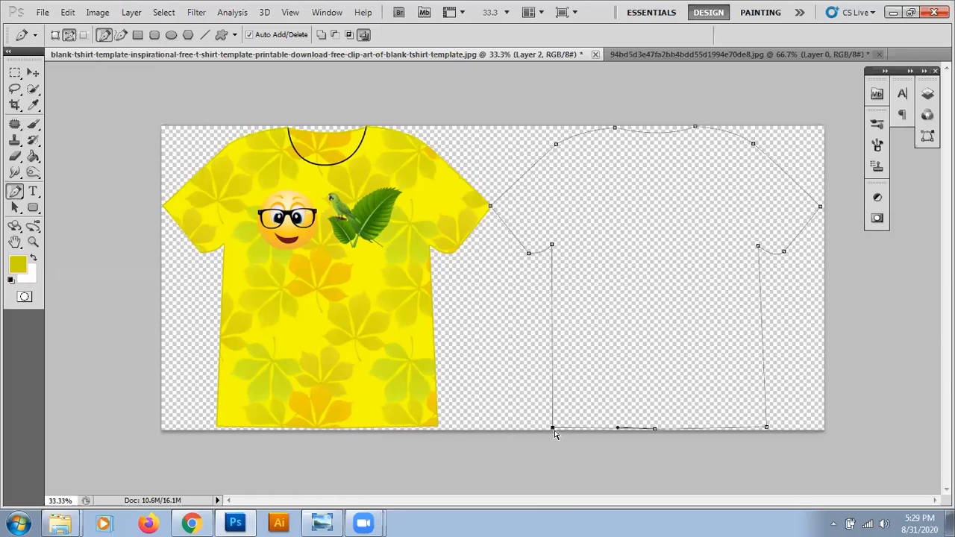
pyautogui.press('Right')
pyautogui.press('Right')
pyautogui.press('Right')
pyautogui.press('Right')
pyautogui.press('Right')
pyautogui.press('Right')
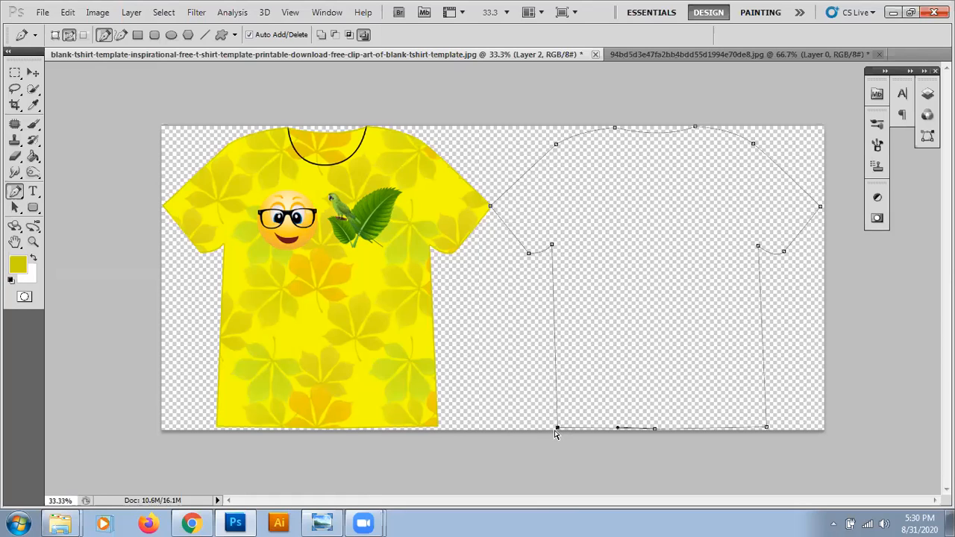
# Nudge the bottom-right hem corner of the copied shirt path inward to match the narrowed left side.
pyautogui.keyDown('ctrl'); pyautogui.click(767, 428); pyautogui.keyUp('ctrl')
pyautogui.press('Left')
pyautogui.press('Left')
pyautogui.press('Left')
pyautogui.press('Left')
pyautogui.press('Left')
pyautogui.press('Left')
pyautogui.press('Left')
pyautogui.press('Left')
pyautogui.press('Left')
pyautogui.press('Left')
pyautogui.press('Left')
pyautogui.press('Left')
pyautogui.press('Left')
pyautogui.press('Left')
pyautogui.press('Left')
pyautogui.press('Left')
pyautogui.press('Left')
pyautogui.press('Left')
pyautogui.press('Left')
pyautogui.press('Left')
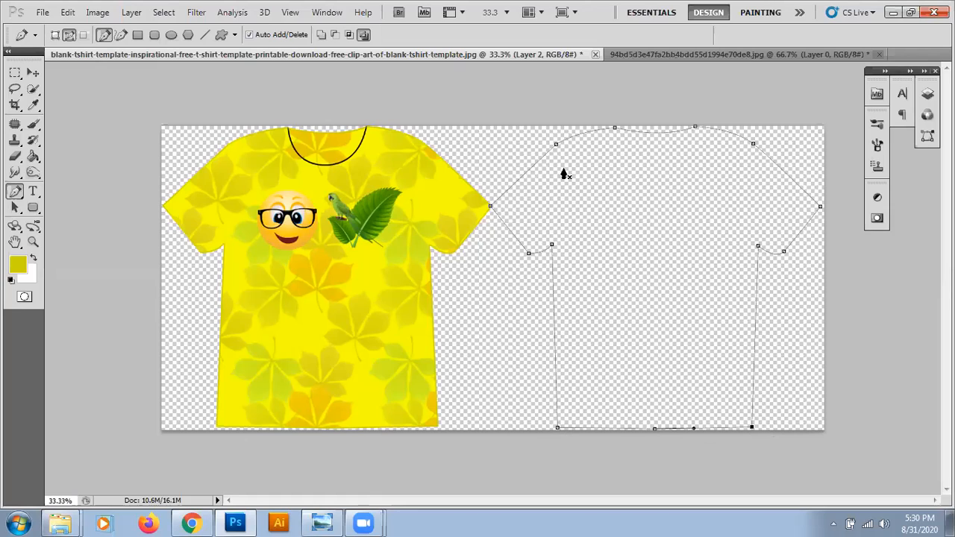
# Raise both underarm points of the copied shirt path, adjust their curve handles and load the path as a selection.
pyautogui.keyDown('ctrl'); pyautogui.click(615, 128); pyautogui.keyUp('ctrl')
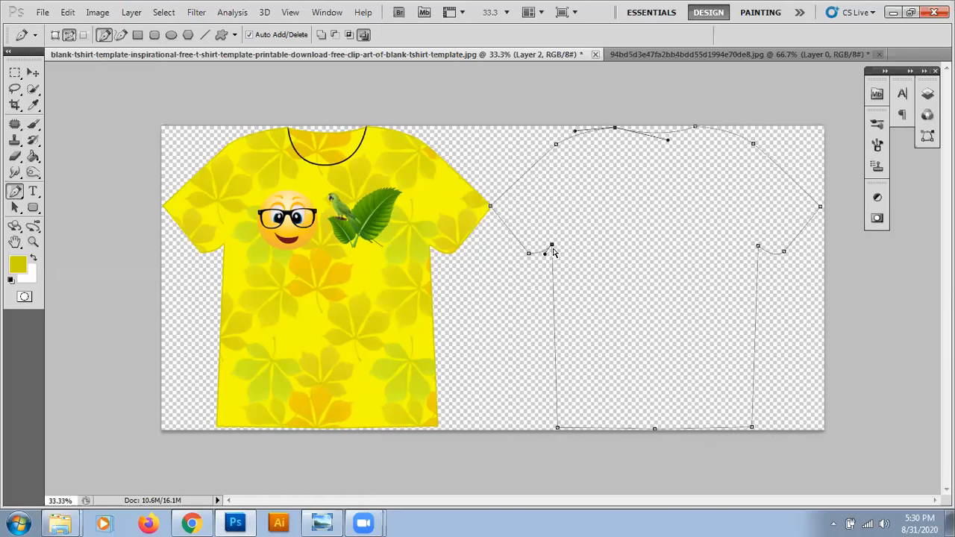
pyautogui.moveTo(551, 245); pyautogui.dragTo(552, 231)
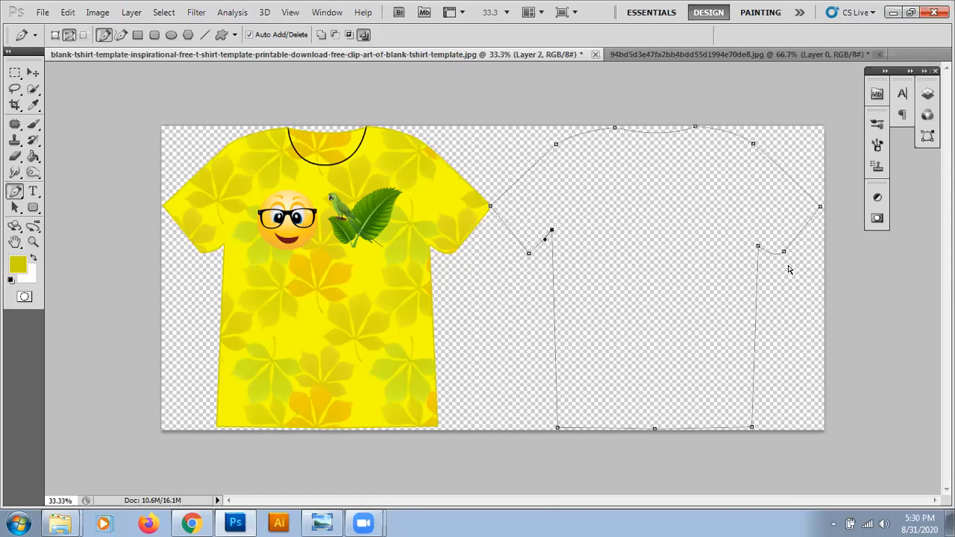
pyautogui.click(758, 248)
pyautogui.moveTo(759, 249); pyautogui.dragTo(759, 234)
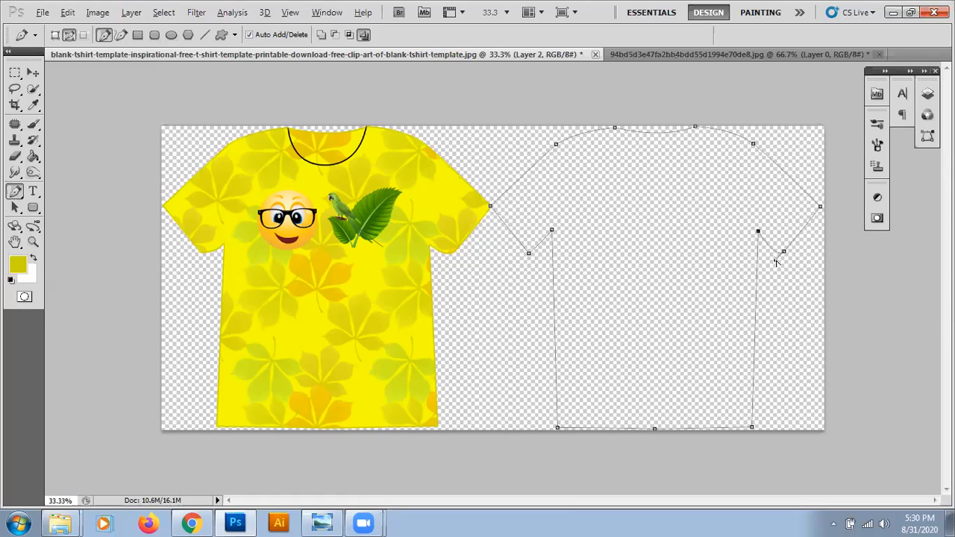
pyautogui.moveTo(776, 261); pyautogui.dragTo(774, 245)
pyautogui.moveTo(544, 238); pyautogui.dragTo(541, 239)
pyautogui.hotkey('ctrl', 'Return')
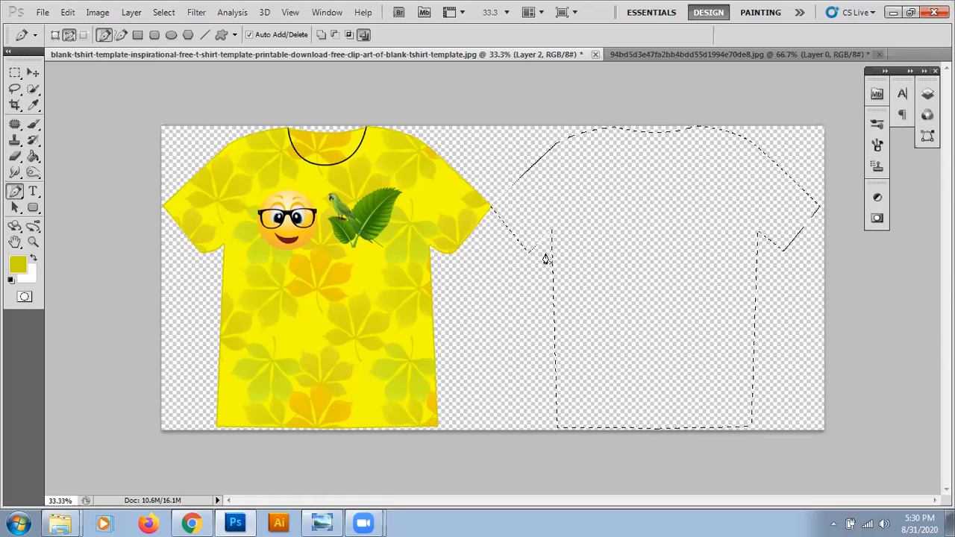
# Add a new layer directly above the Background layer and fill the whole layer with white.
pyautogui.click(927, 93)
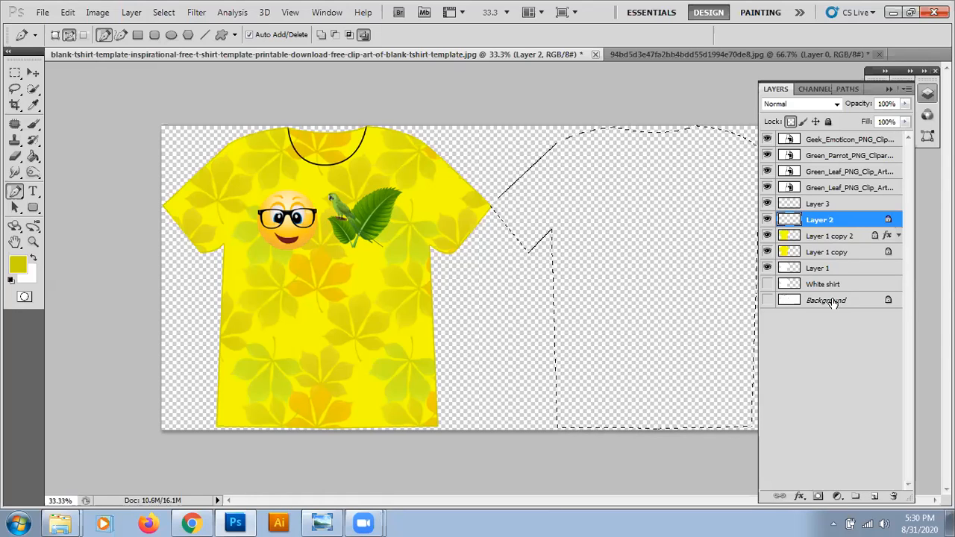
pyautogui.click(767, 300)
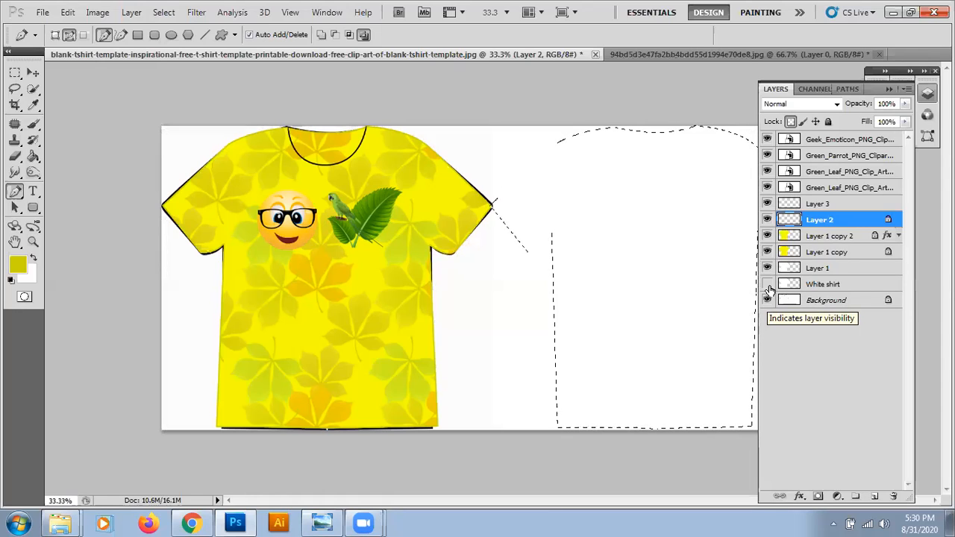
pyautogui.click(874, 496)
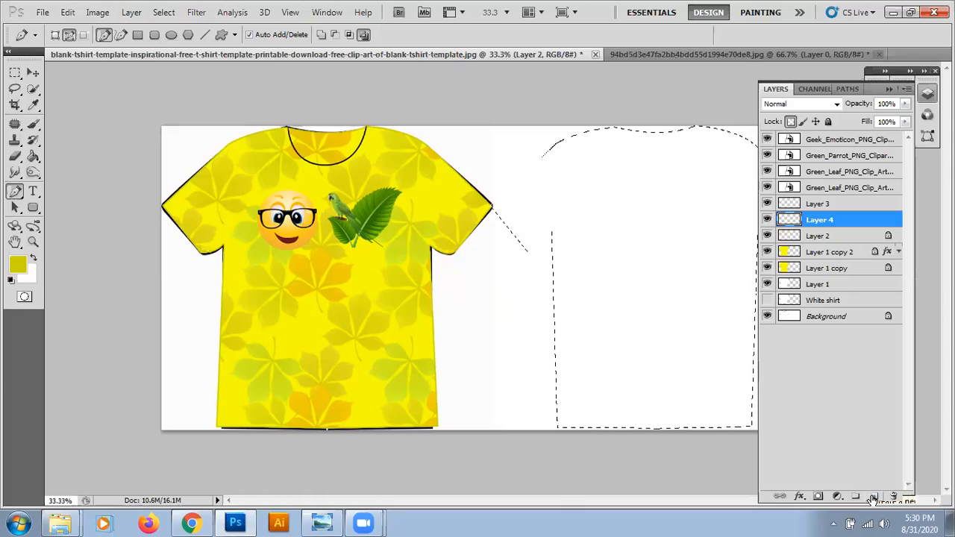
pyautogui.moveTo(830, 300); pyautogui.dragTo(831, 305)
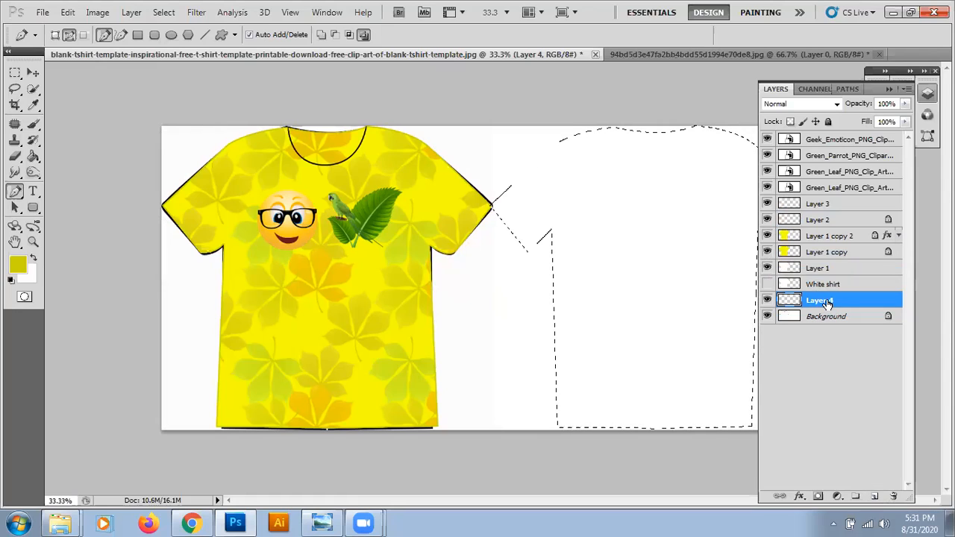
pyautogui.hotkey('alt', 'BackSpace')
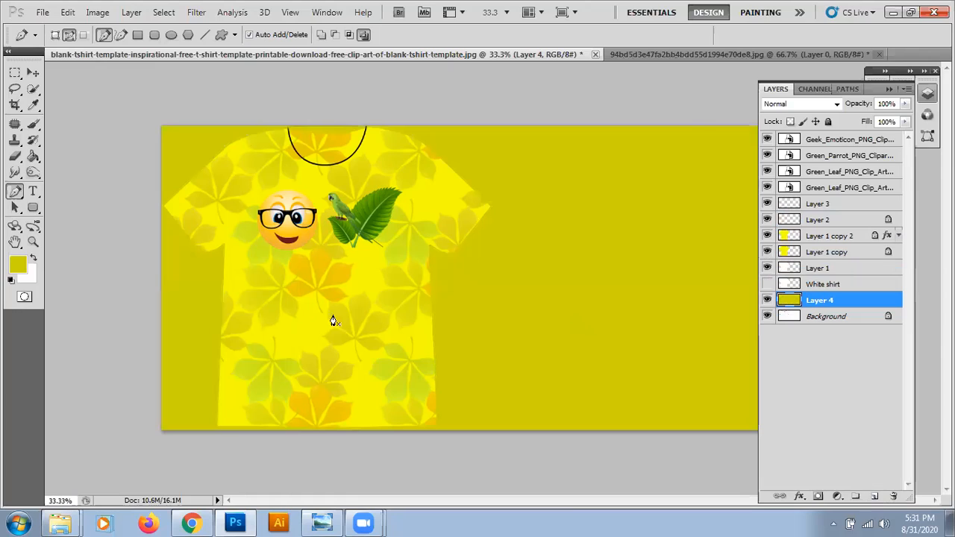
pyautogui.hotkey('ctrl', 'BackSpace')
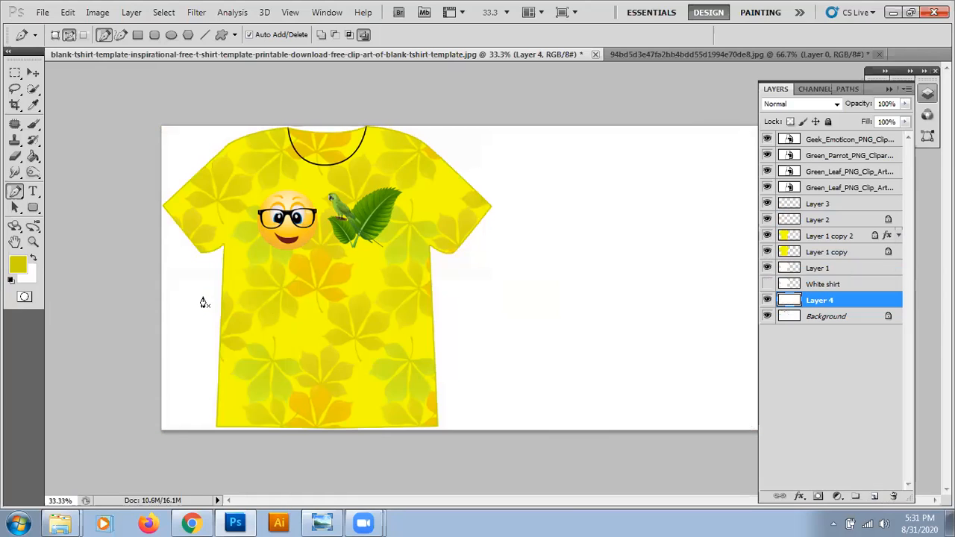
# Compare the white Layer 4 with the Background by toggling their visibility, leaving Layer 4 shown and the Background hidden.
pyautogui.click(767, 299)
pyautogui.click(767, 316)
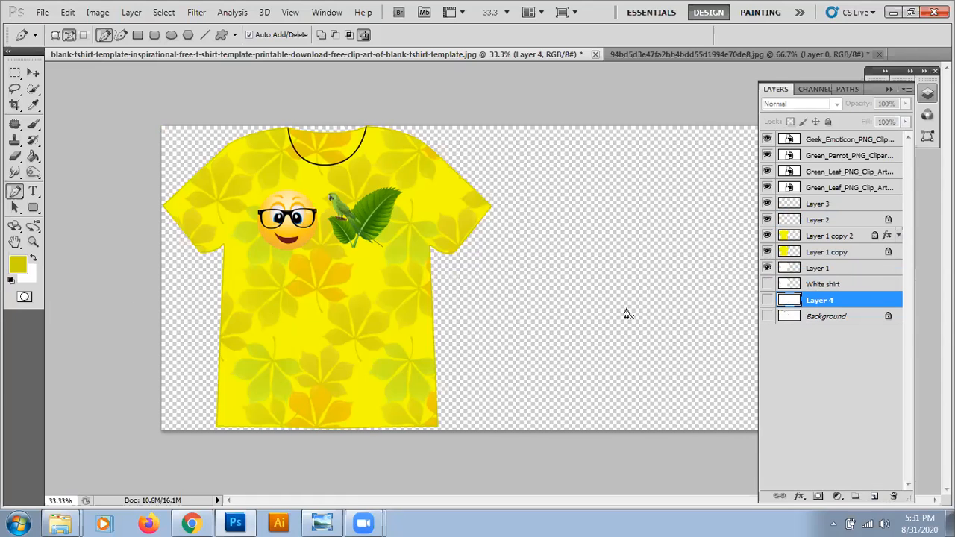
pyautogui.click(767, 316)
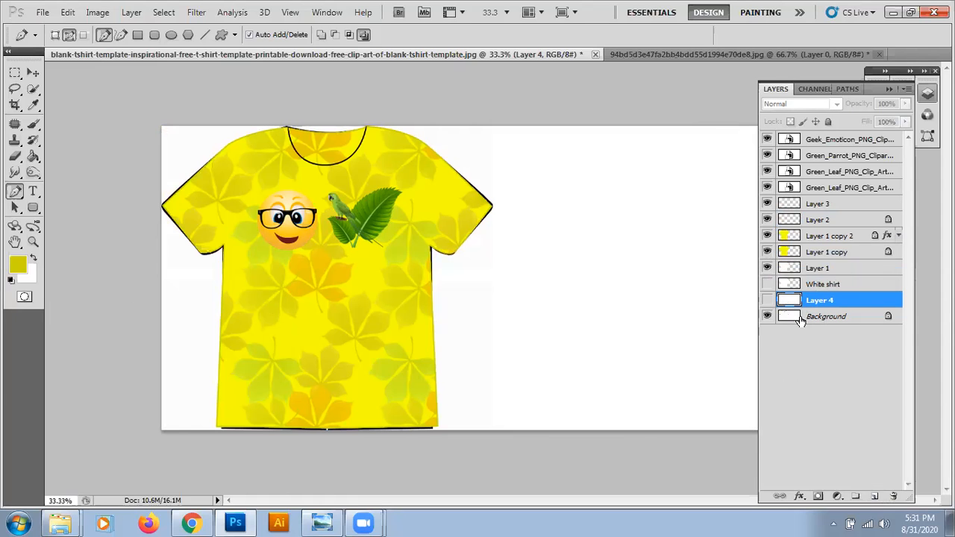
pyautogui.click(767, 316)
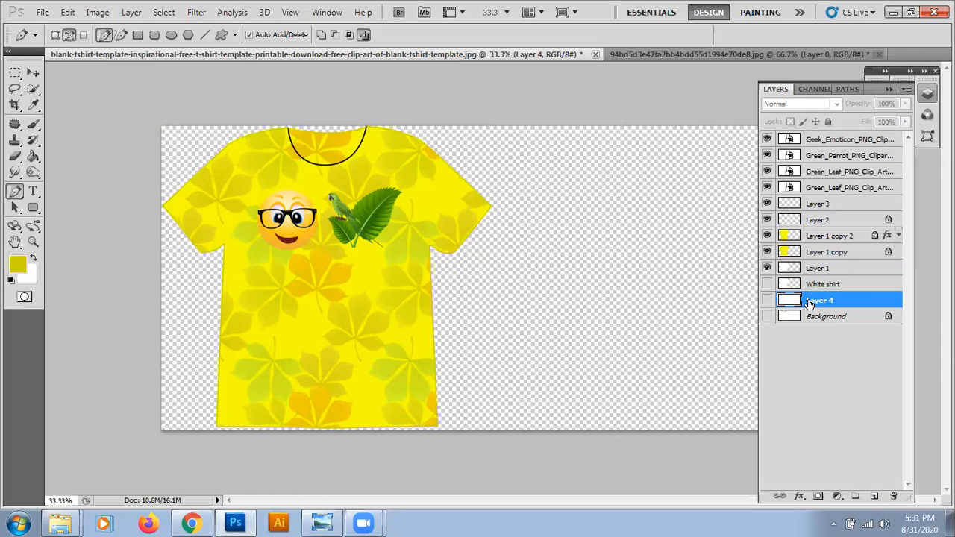
pyautogui.click(767, 300)
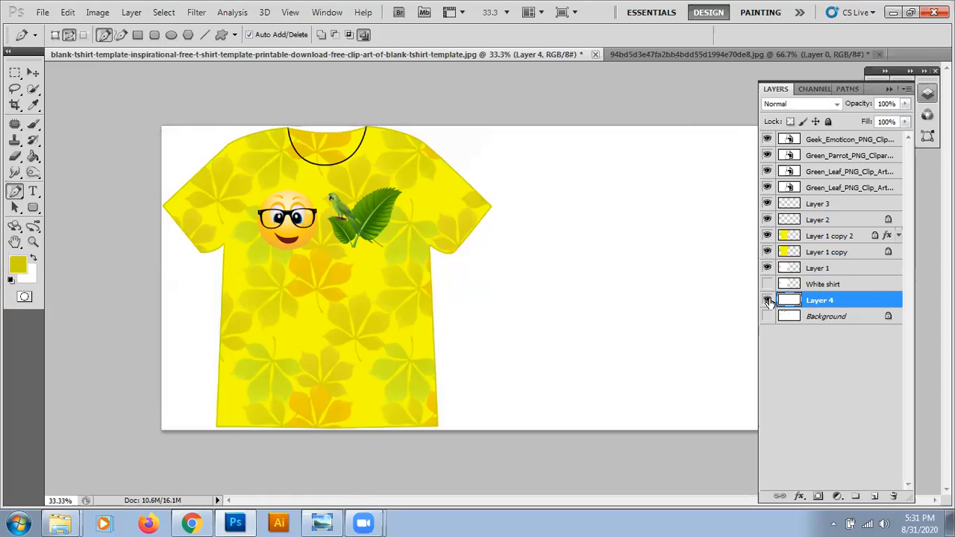
# Rename the white Layer 4 as New Background.
pyautogui.doubleClick(828, 300)
pyautogui.write('New Background')
pyautogui.press('Return')
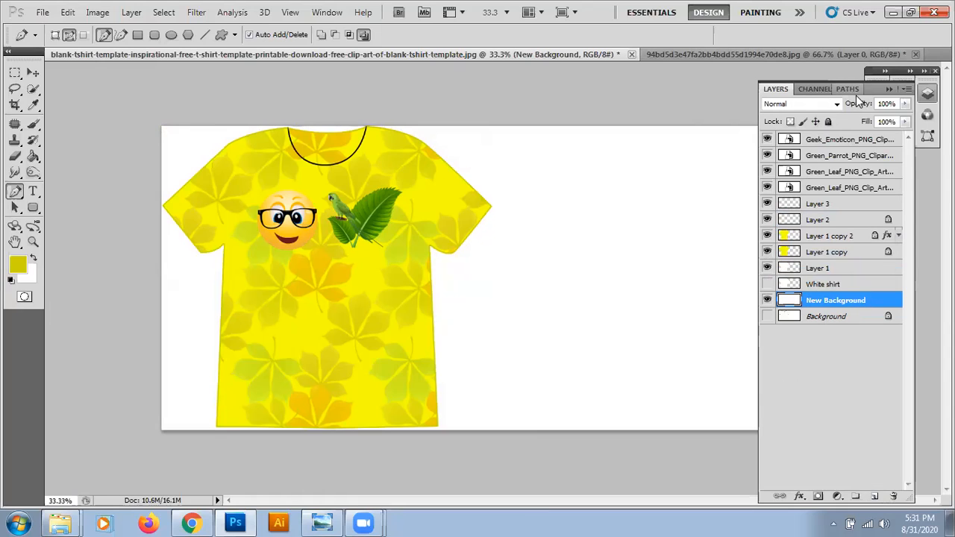
# Load the second shirt's outline, Path 2 copy, as a selection.
pyautogui.click(848, 89)
pyautogui.keyDown('ctrl'); pyautogui.click(776, 121); pyautogui.keyUp('ctrl')
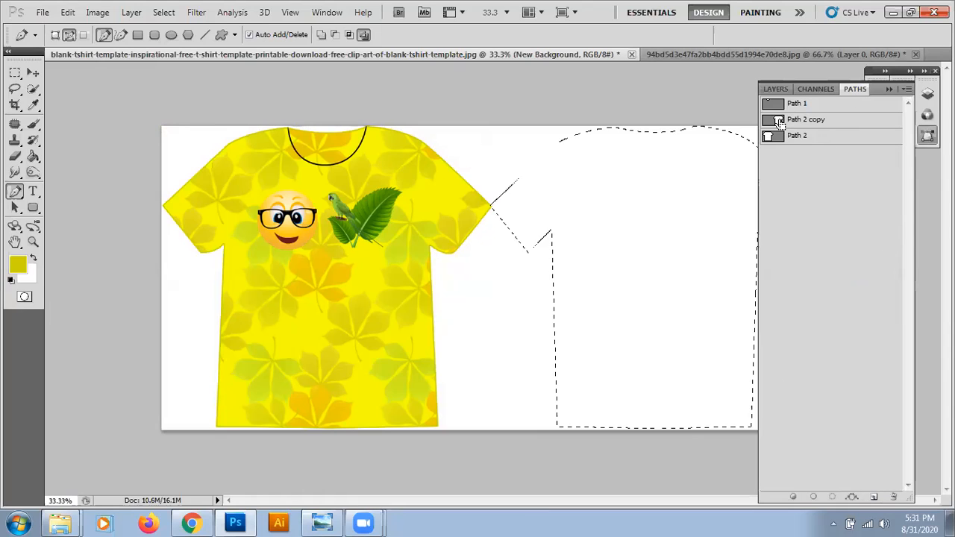
pyautogui.click(889, 88)
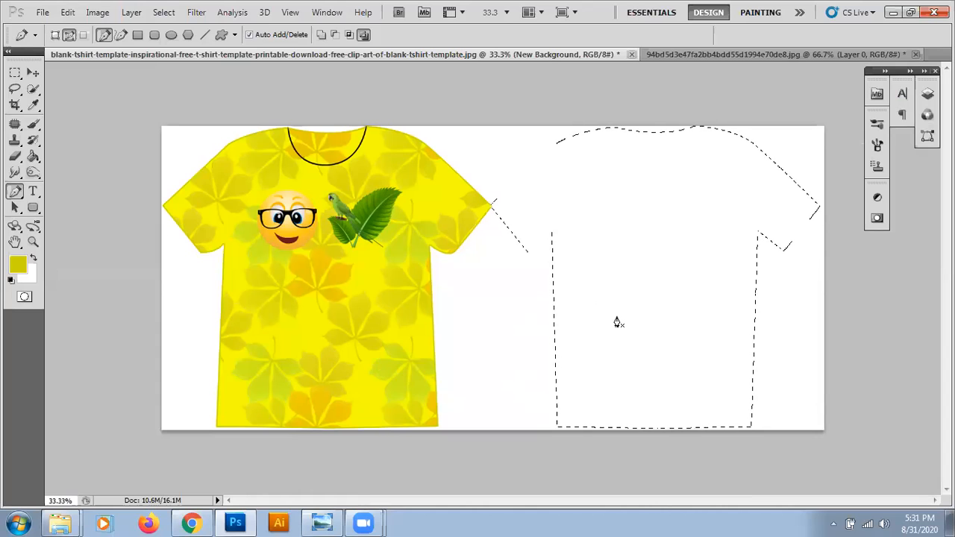
# Add a new layer directly above Layer 3 and fill the second shirt's selection with the dark yellow foreground colour, clearing the selection.
pyautogui.press('F7')
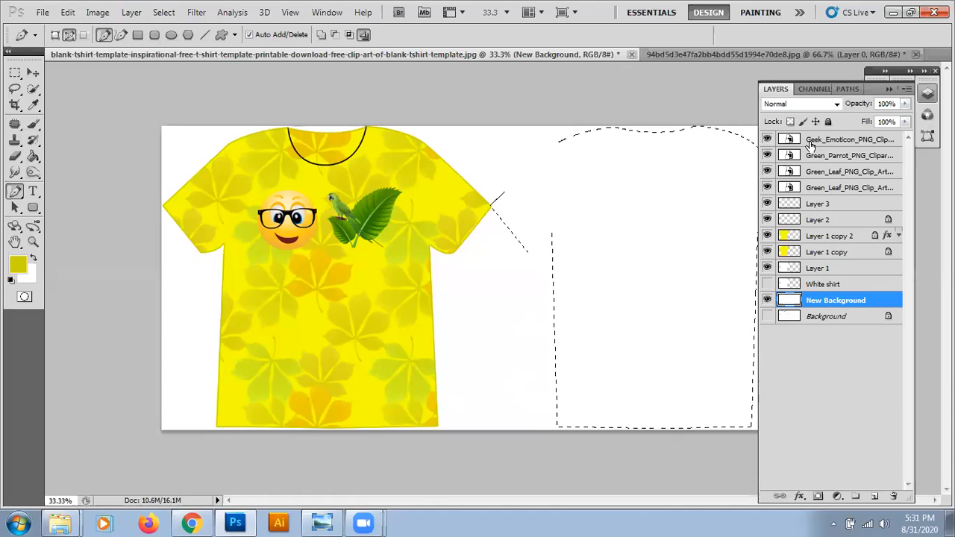
pyautogui.click(812, 204)
pyautogui.click(767, 203)
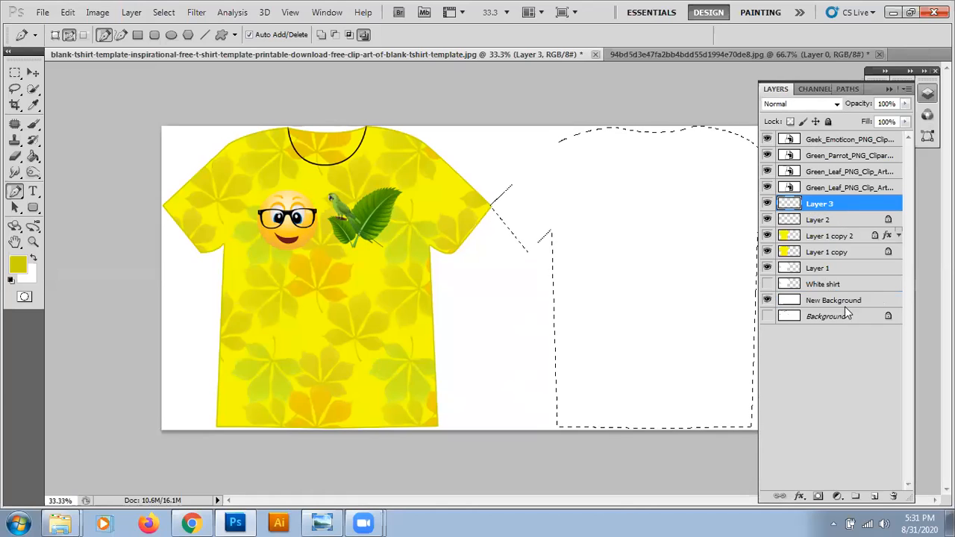
pyautogui.click(873, 496)
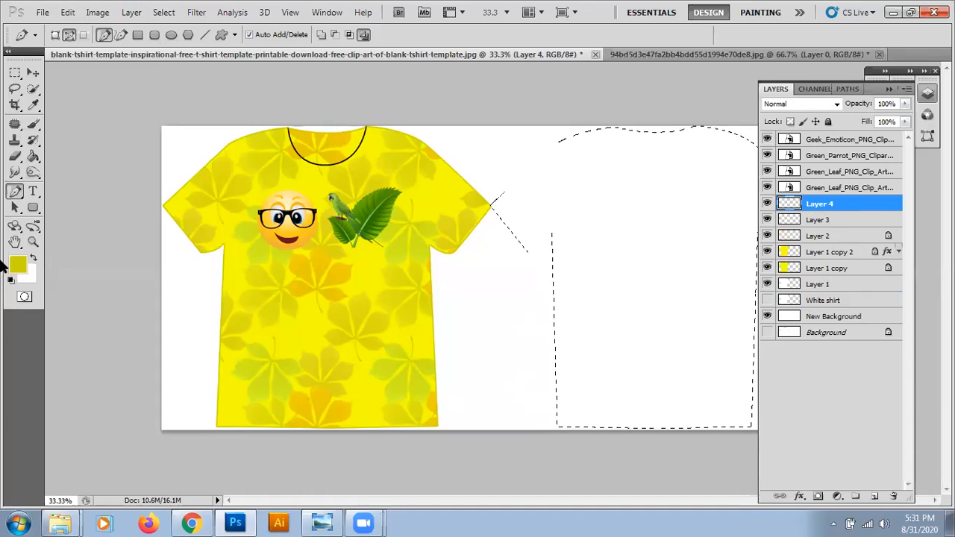
pyautogui.click(716, 291)
pyautogui.hotkey('ctrl', 'd')
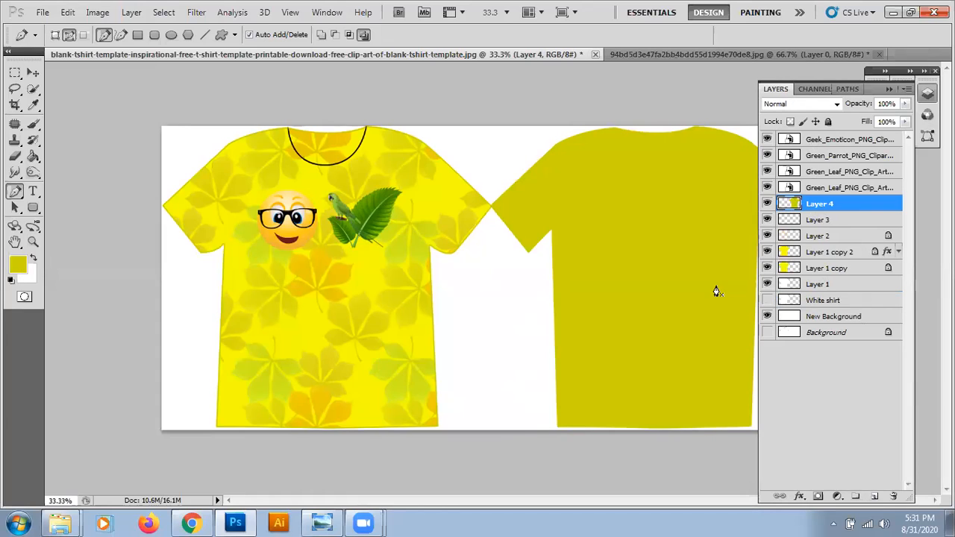
# Duplicate the Layer 3 neckline, place the copy at the second shirt's collar and stack it above Layer 4.
pyautogui.press('v')
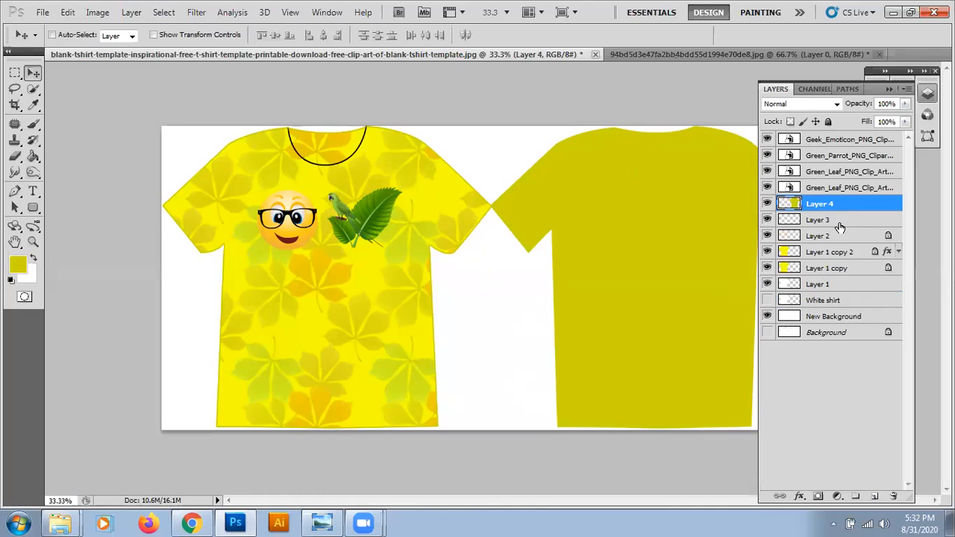
pyautogui.click(768, 220)
pyautogui.click(769, 220)
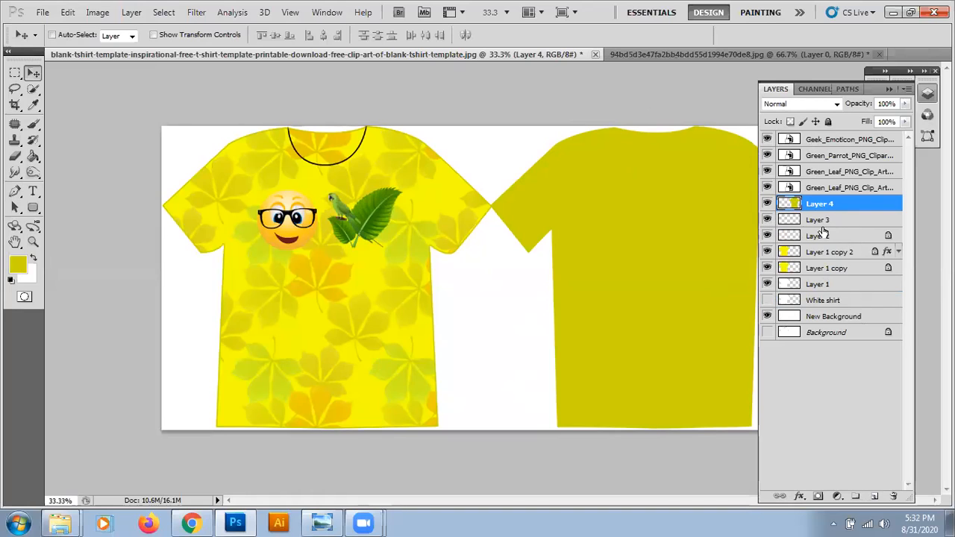
pyautogui.moveTo(846, 223); pyautogui.dragTo(874, 496)
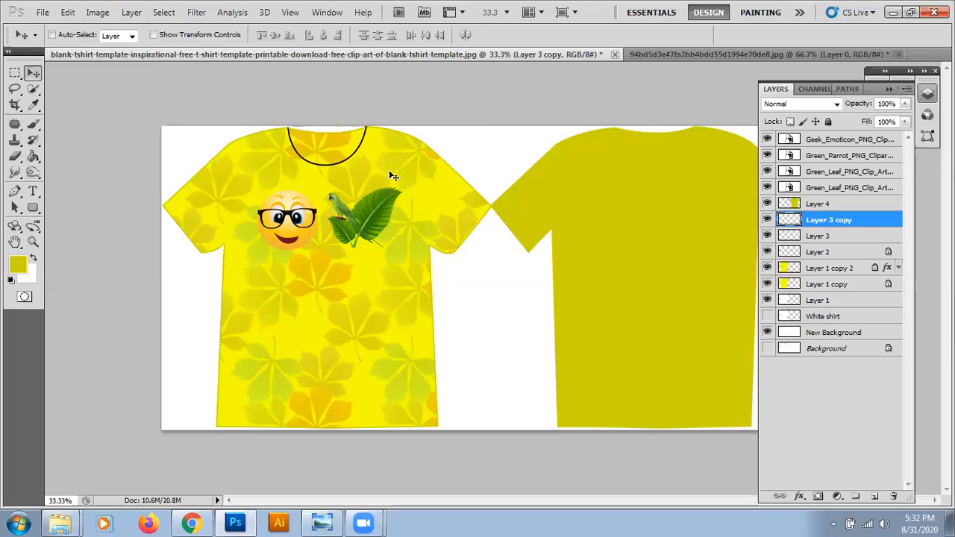
pyautogui.moveTo(347, 166); pyautogui.dragTo(673, 156)
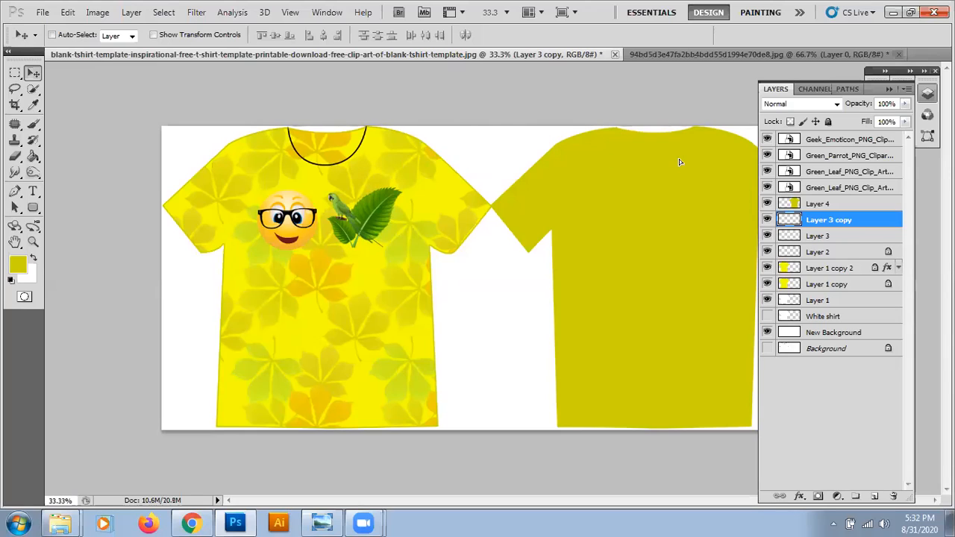
pyautogui.moveTo(821, 220)
pyautogui.mouseDown()
pyautogui.moveTo(819, 194)
pyautogui.moveTo(819, 204)
pyautogui.mouseUp()
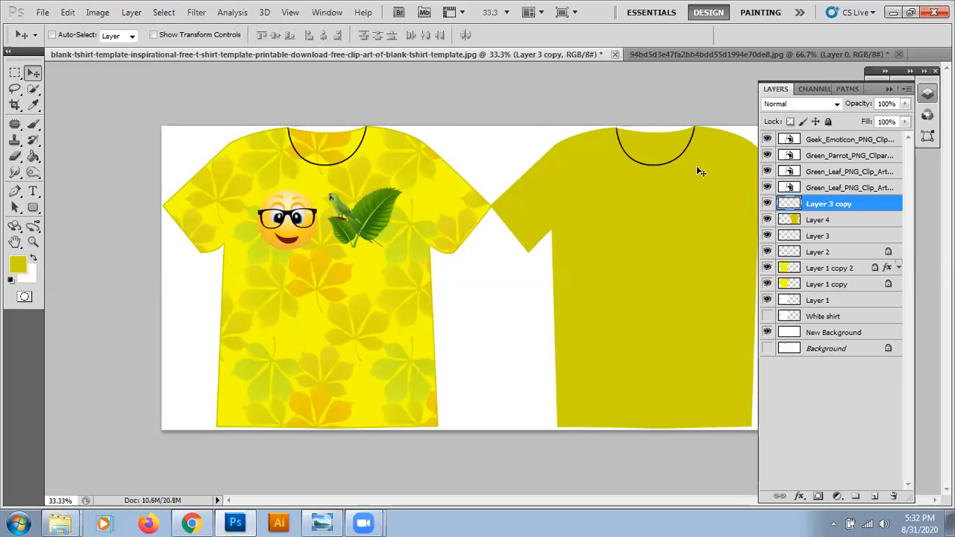
pyautogui.click(888, 90)
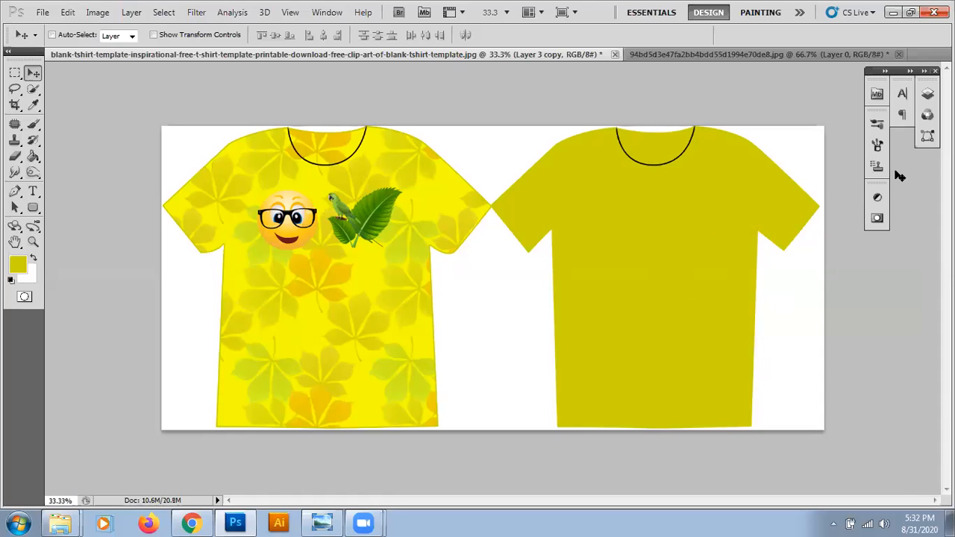
# Apply a Pattern Overlay to the second shirt's Layer 4, using the pink flower pattern at 100% opacity.
pyautogui.click(928, 93)
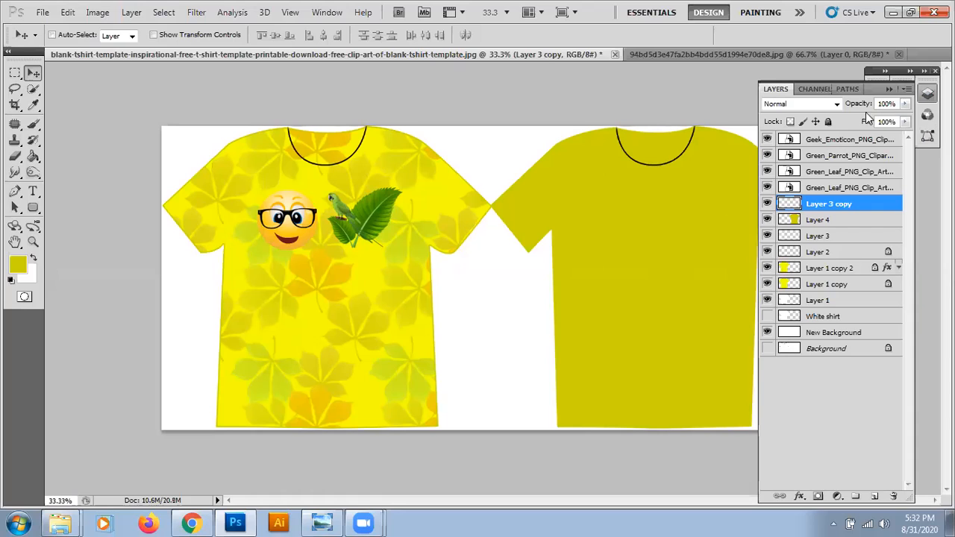
pyautogui.click(823, 221)
pyautogui.rightClick(840, 222)
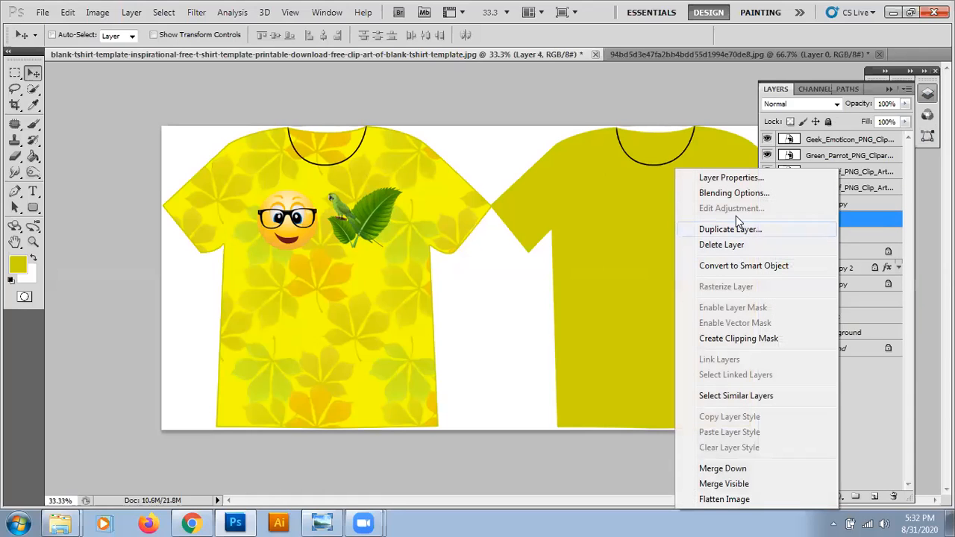
pyautogui.click(734, 192)
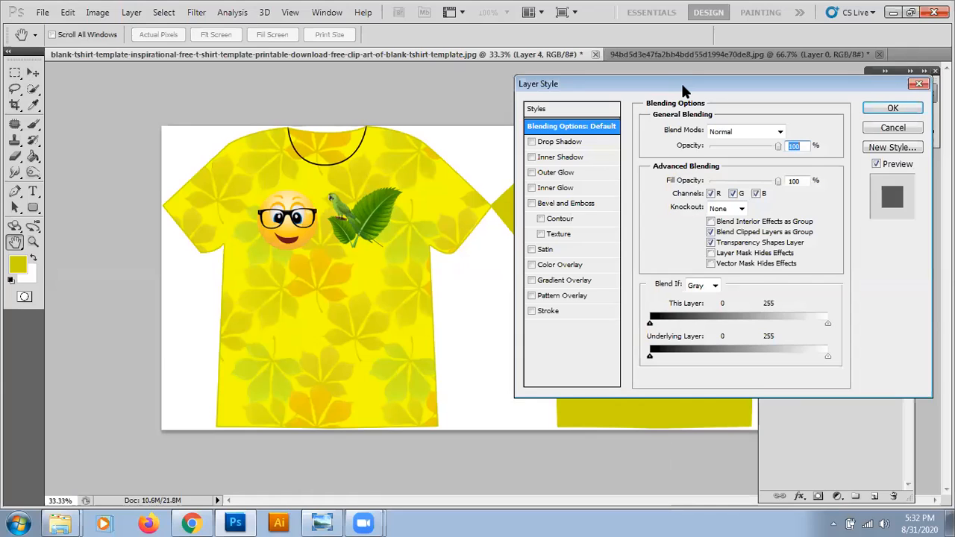
pyautogui.moveTo(683, 89); pyautogui.dragTo(222, 45)
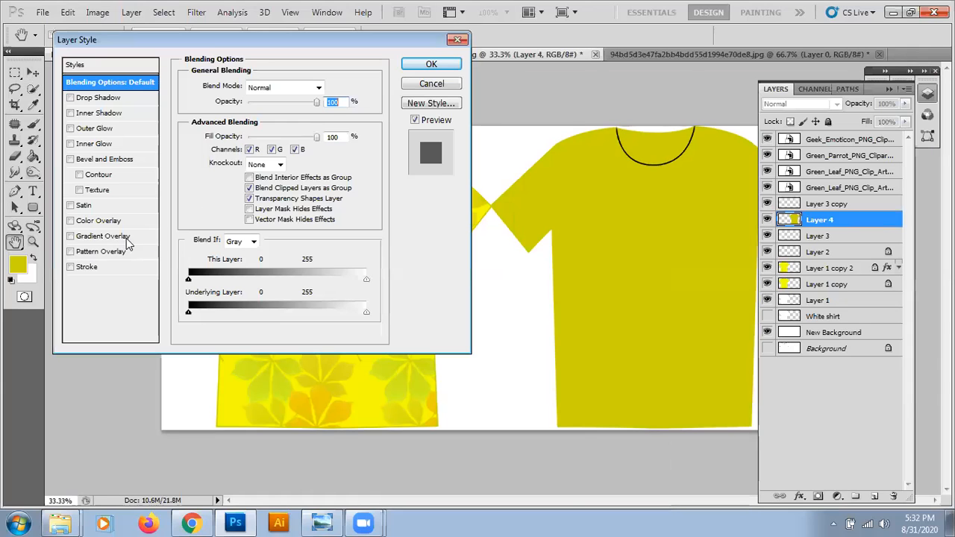
pyautogui.click(79, 254)
pyautogui.click(279, 132)
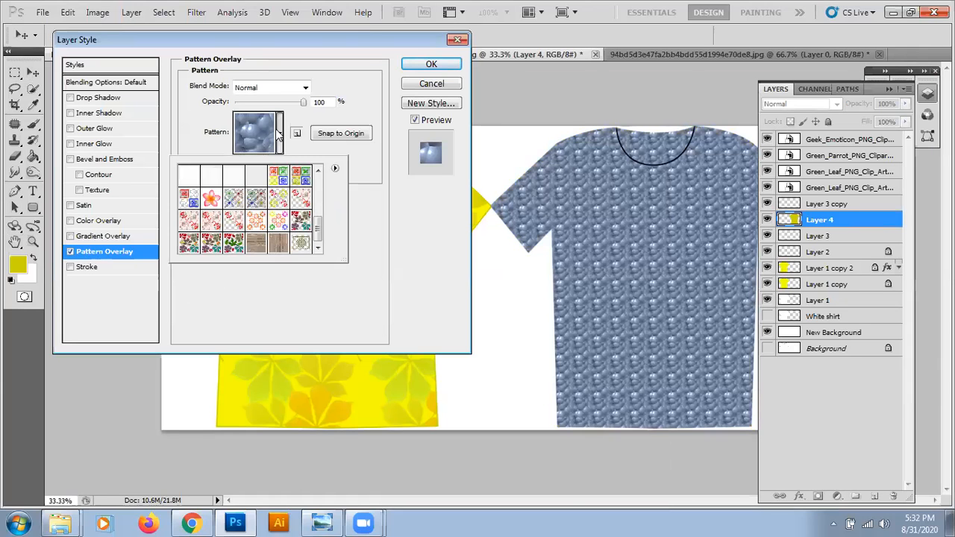
pyautogui.click(279, 225)
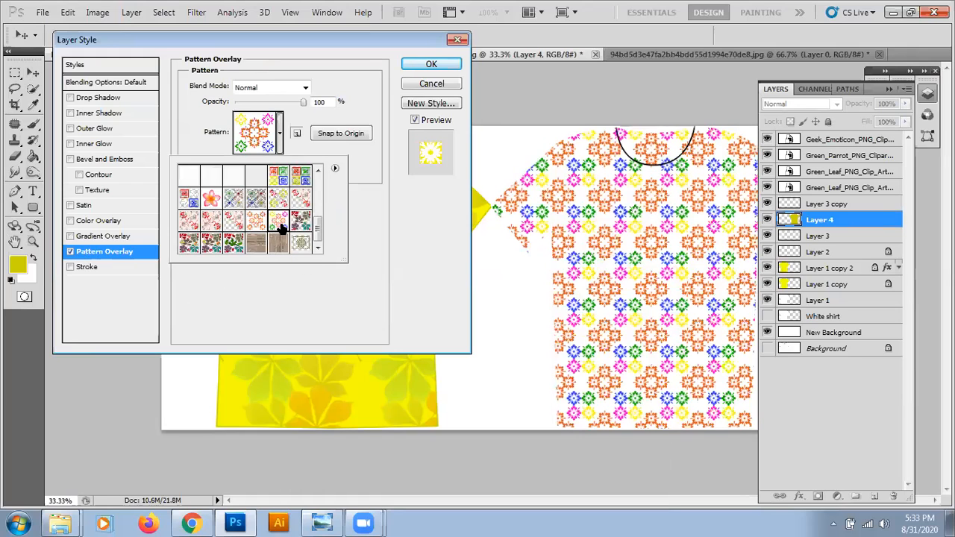
pyautogui.click(211, 199)
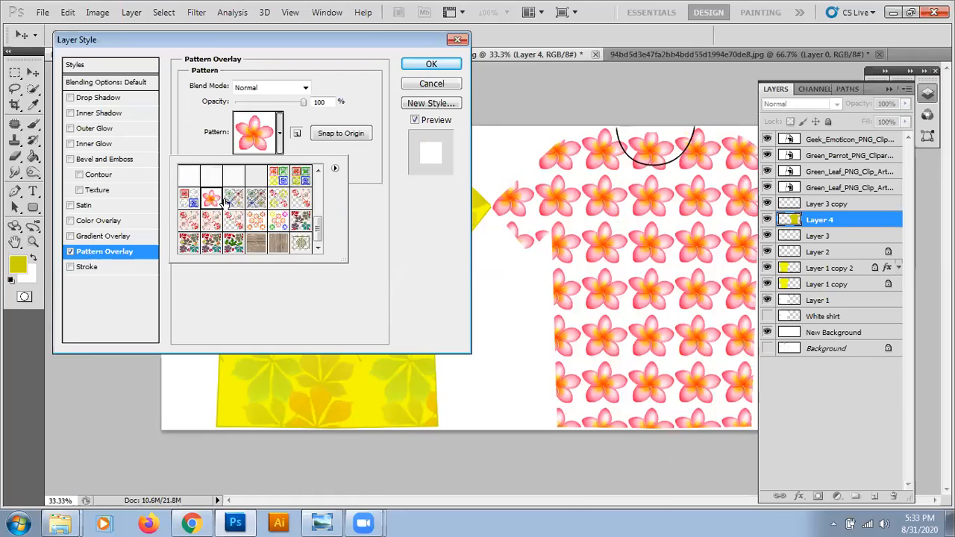
pyautogui.click(427, 66)
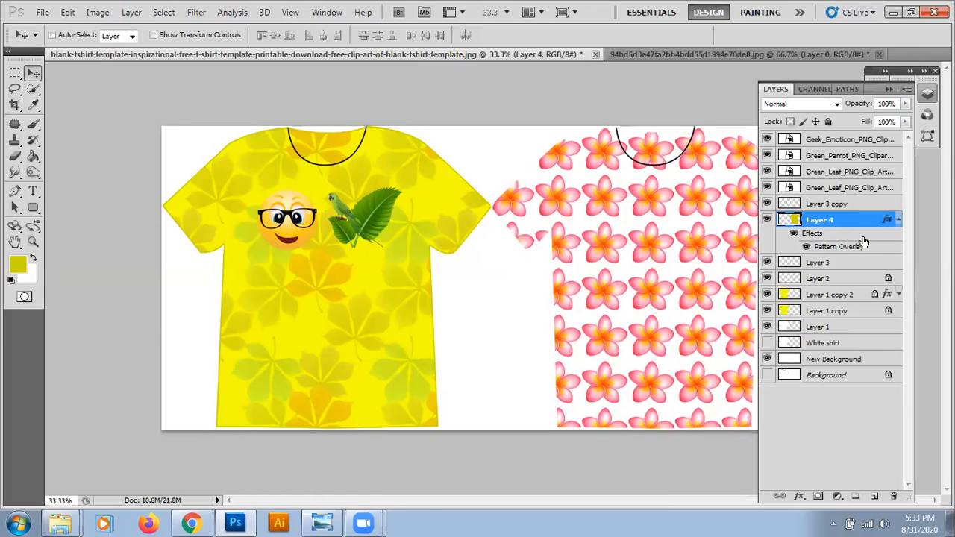
pyautogui.click(898, 220)
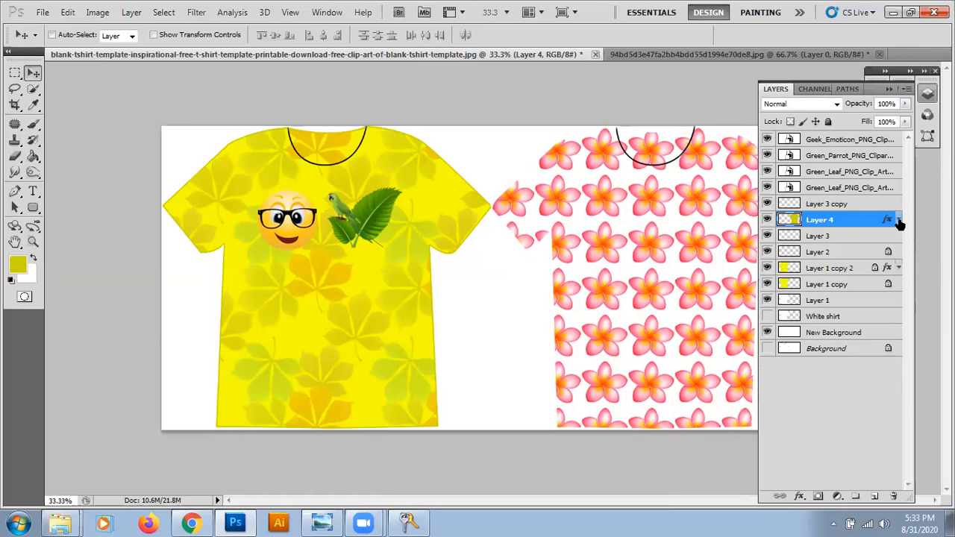
pyautogui.click(888, 88)
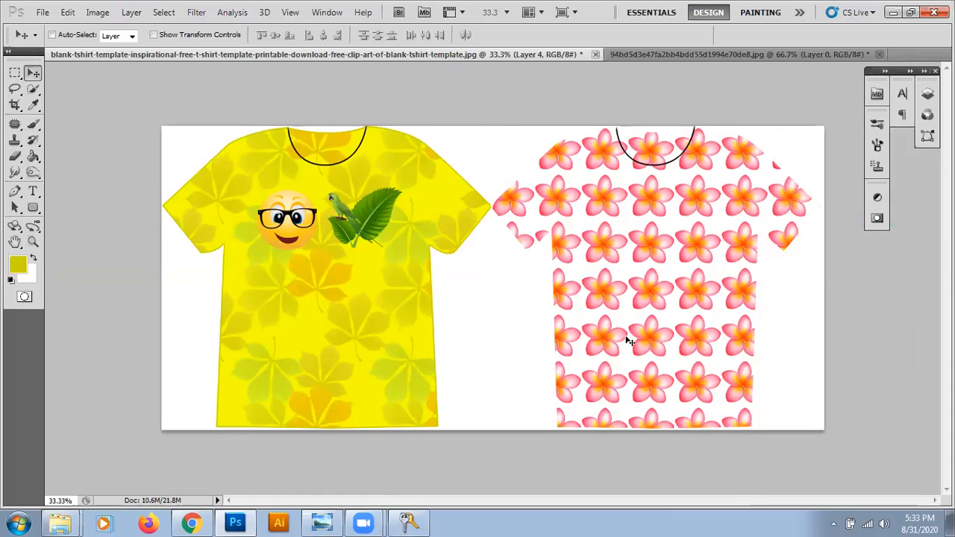
# Load Layer 4's shirt shape as a selection and add a new layer directly above it.
pyautogui.click(927, 94)
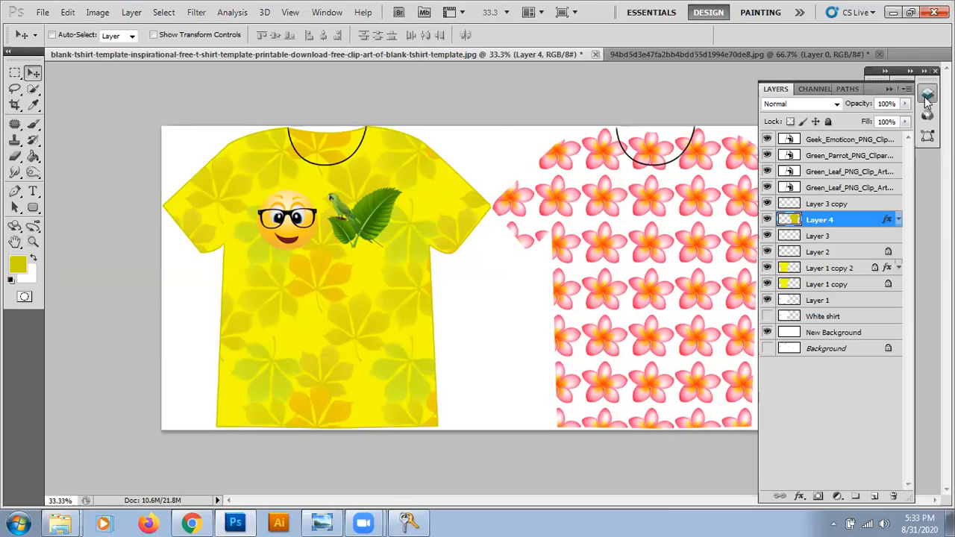
pyautogui.keyDown('ctrl'); pyautogui.click(793, 219); pyautogui.keyUp('ctrl')
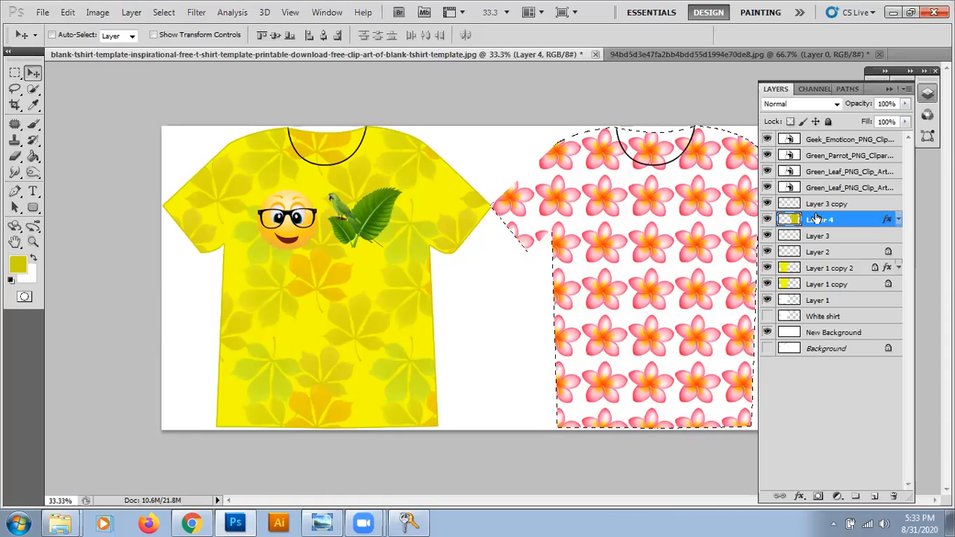
pyautogui.click(874, 498)
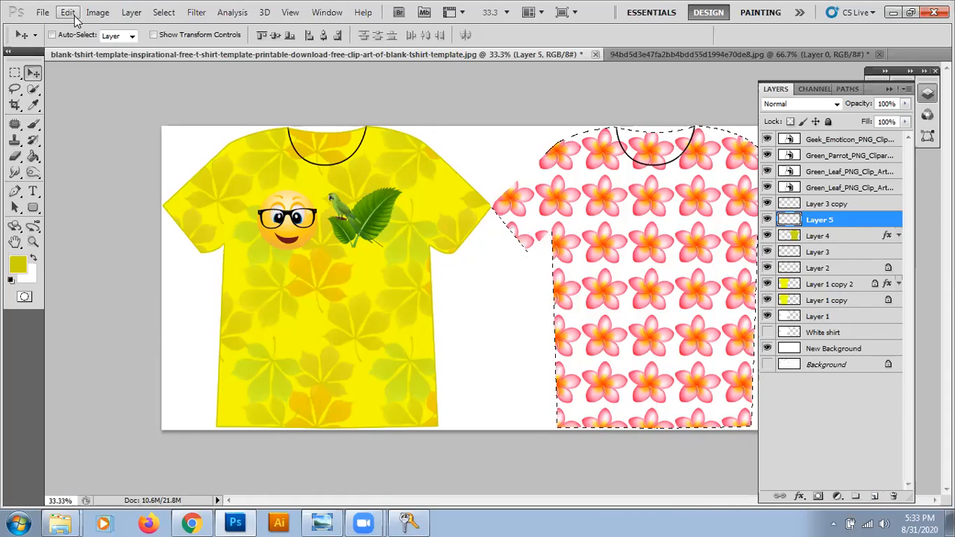
# Stroke the selected shirt outline on the new layer with a 5 px dark olive line placed inside, and clear the selection.
pyautogui.click(67, 12)
pyautogui.click(105, 224)
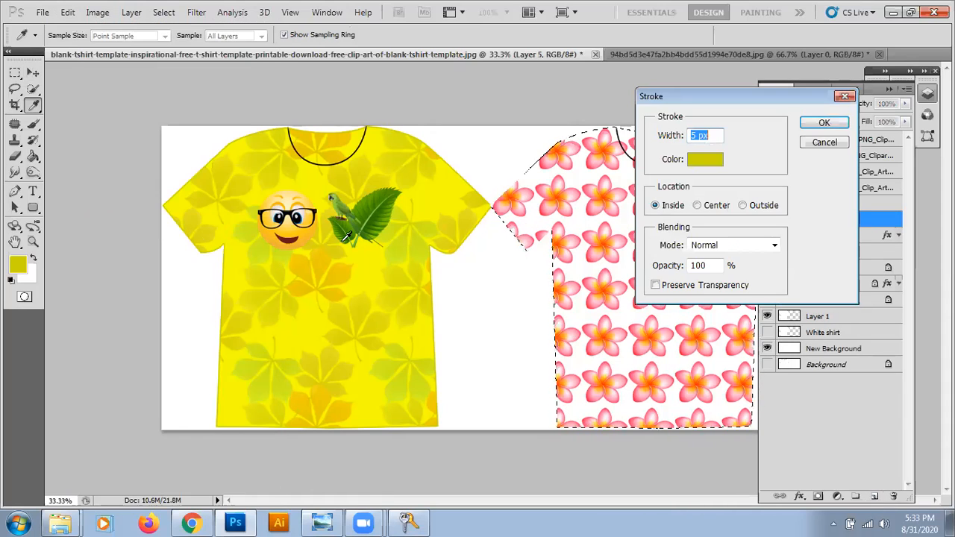
pyautogui.click(702, 167)
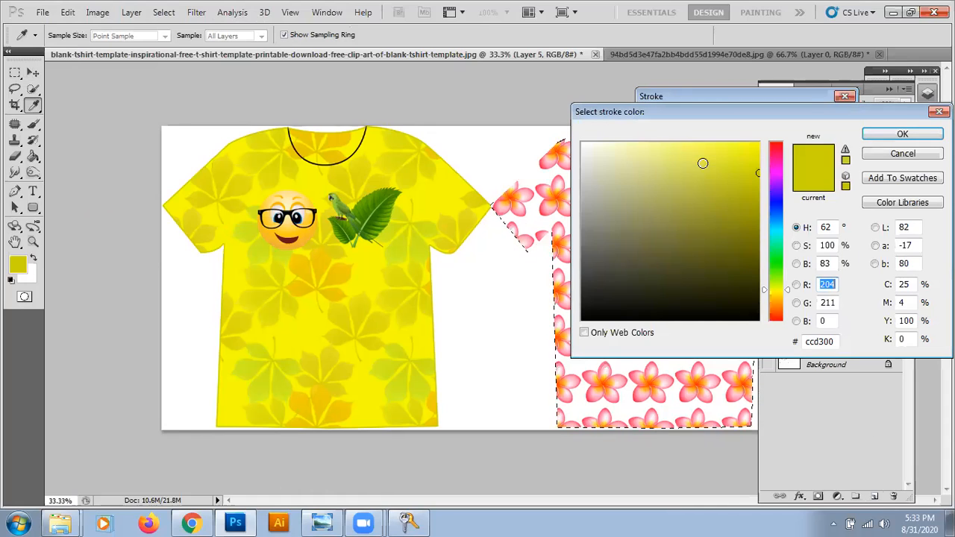
pyautogui.click(758, 306)
pyautogui.moveTo(758, 223); pyautogui.dragTo(758, 239)
pyautogui.click(893, 133)
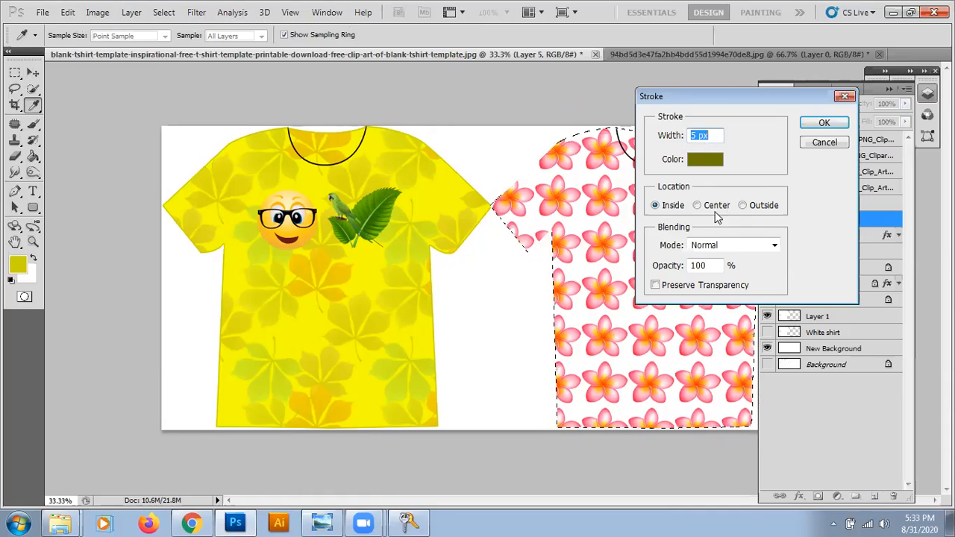
pyautogui.click(824, 122)
pyautogui.hotkey('ctrl', 'd')
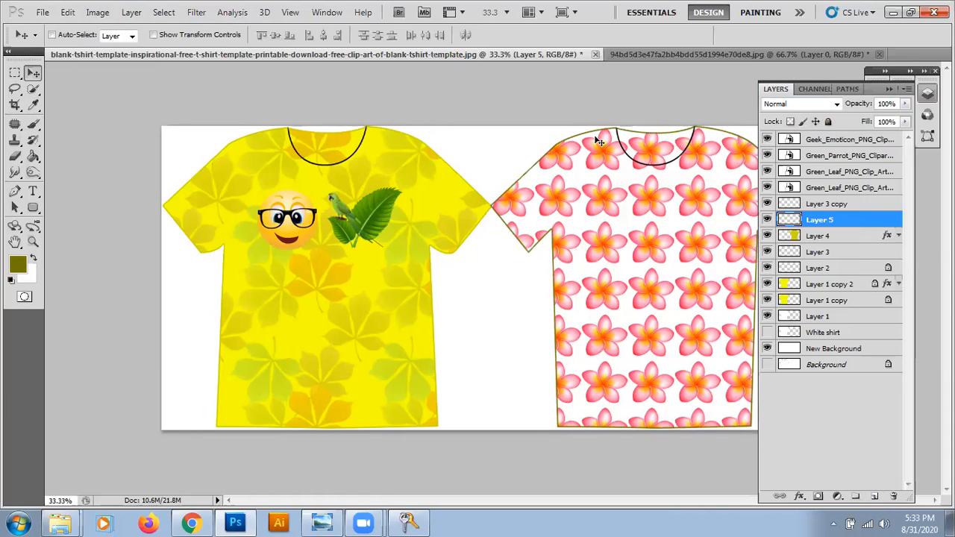
pyautogui.click(889, 90)
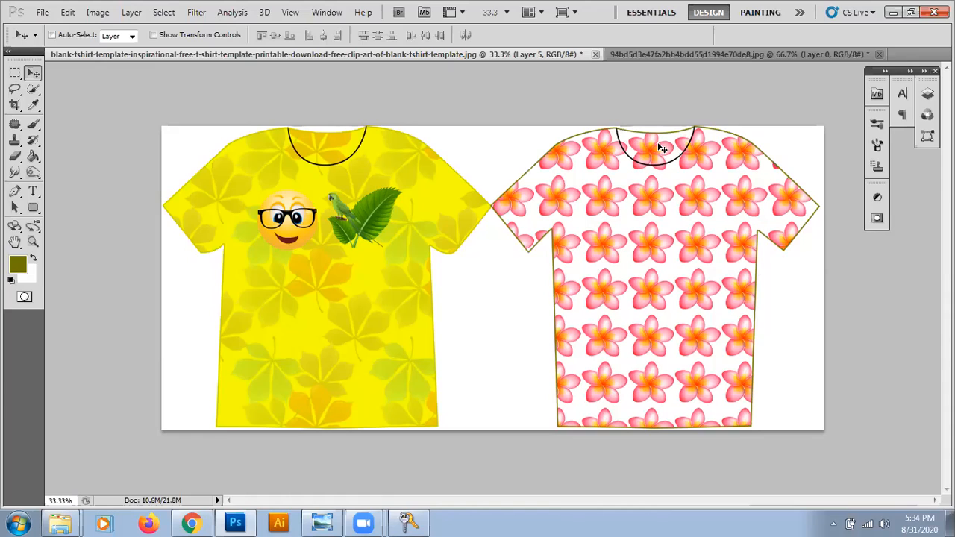
# Reduce the scale of the second shirt's flower Pattern Overlay on Layer 4 to 45%.
pyautogui.click(927, 93)
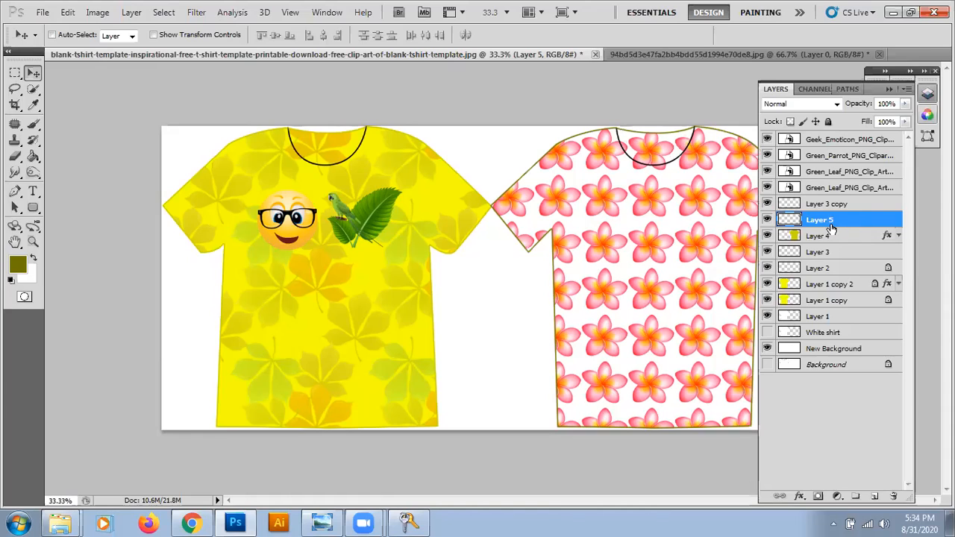
pyautogui.click(801, 235)
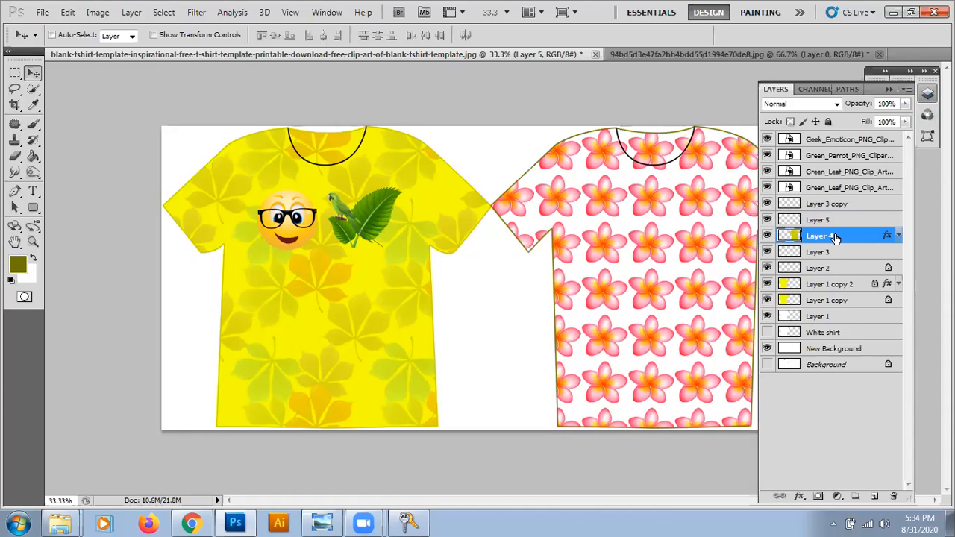
pyautogui.doubleClick(887, 237)
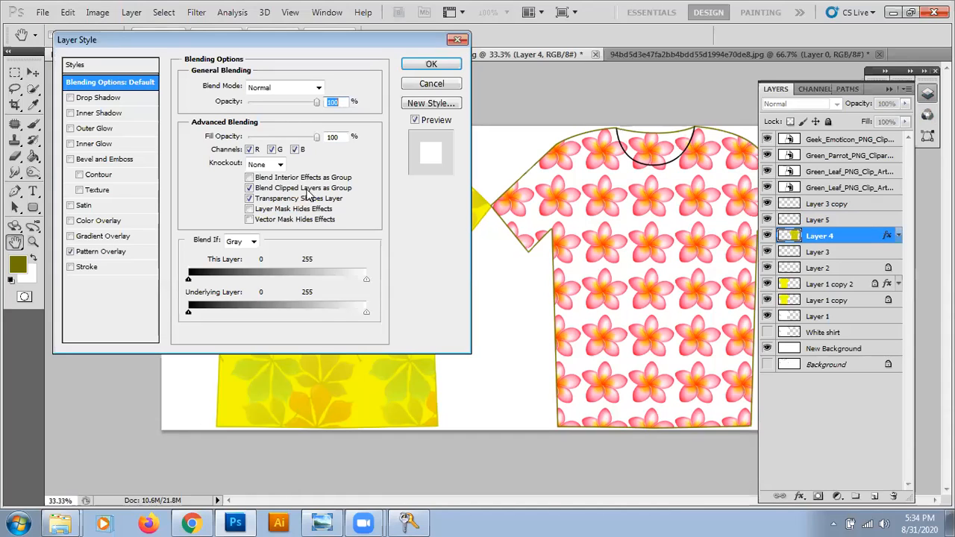
pyautogui.click(97, 255)
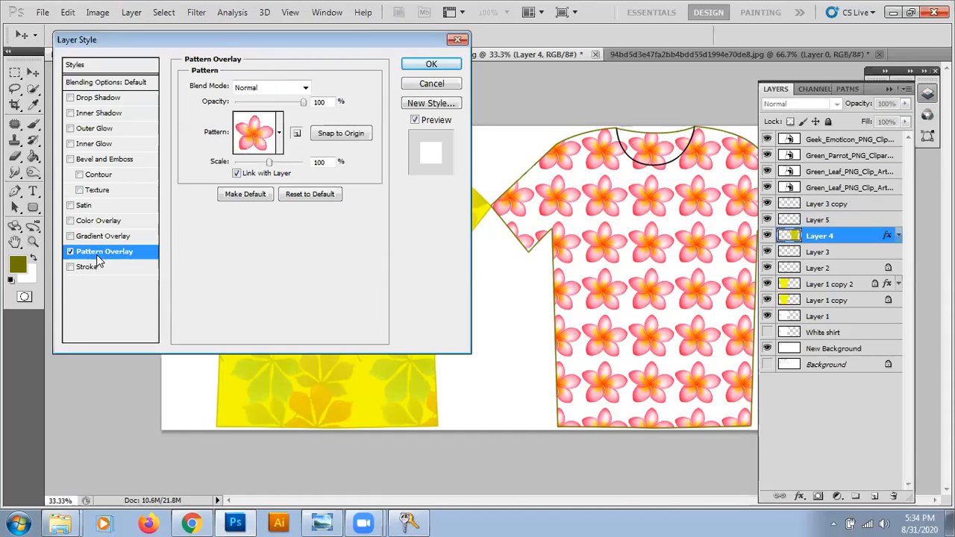
pyautogui.moveTo(269, 162); pyautogui.dragTo(250, 164)
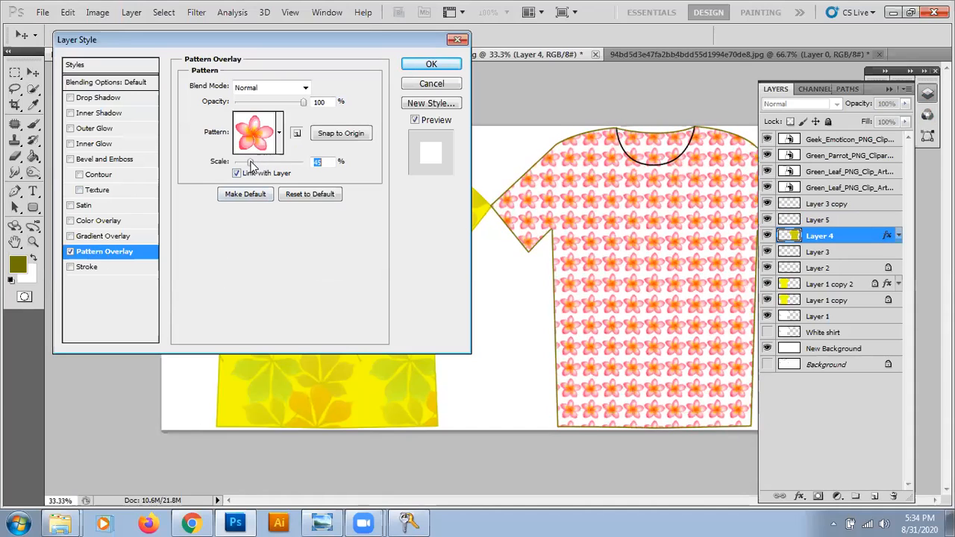
# Change Layer 4's Pattern Overlay to the red and yellow floral pattern at 101% scale and apply it.
pyautogui.click(279, 132)
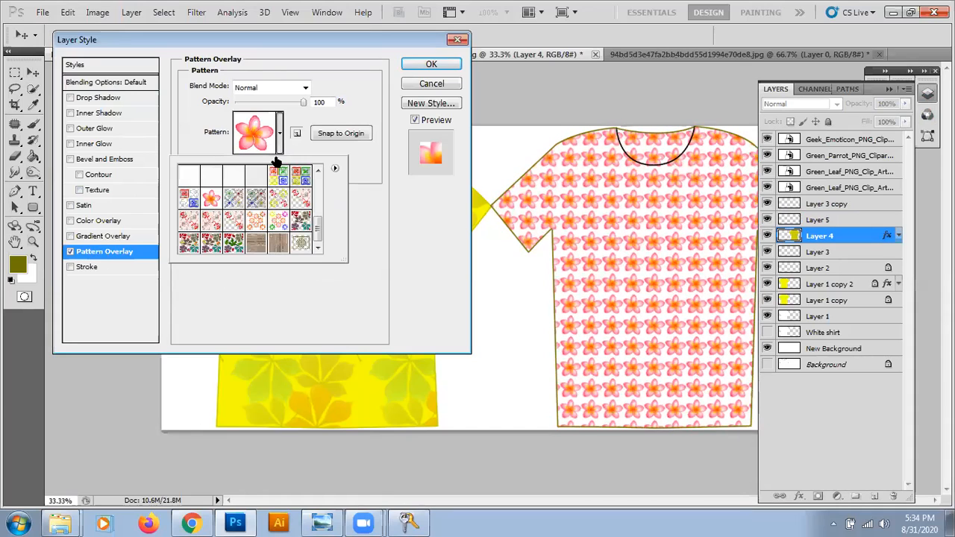
pyautogui.click(190, 199)
pyautogui.click(258, 200)
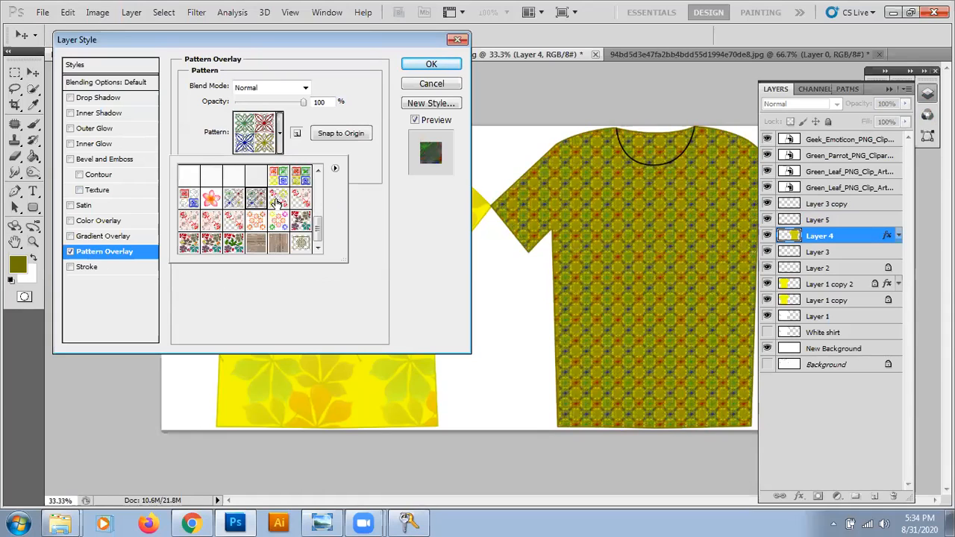
pyautogui.click(276, 200)
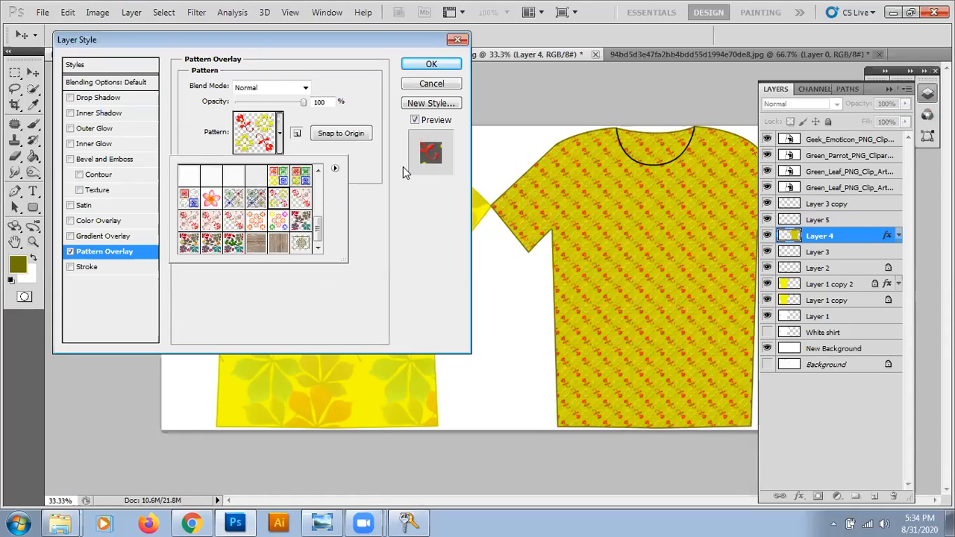
pyautogui.click(529, 87)
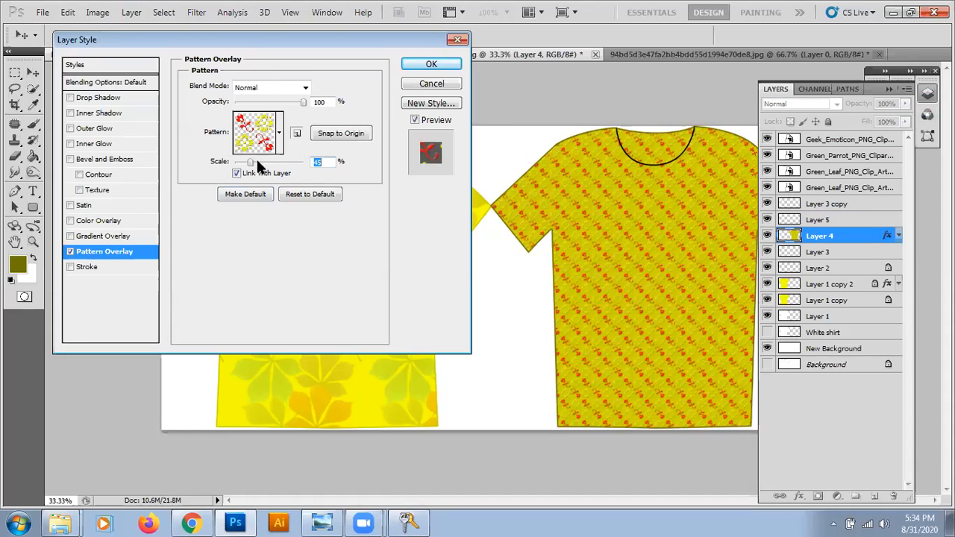
pyautogui.moveTo(250, 162); pyautogui.dragTo(270, 166)
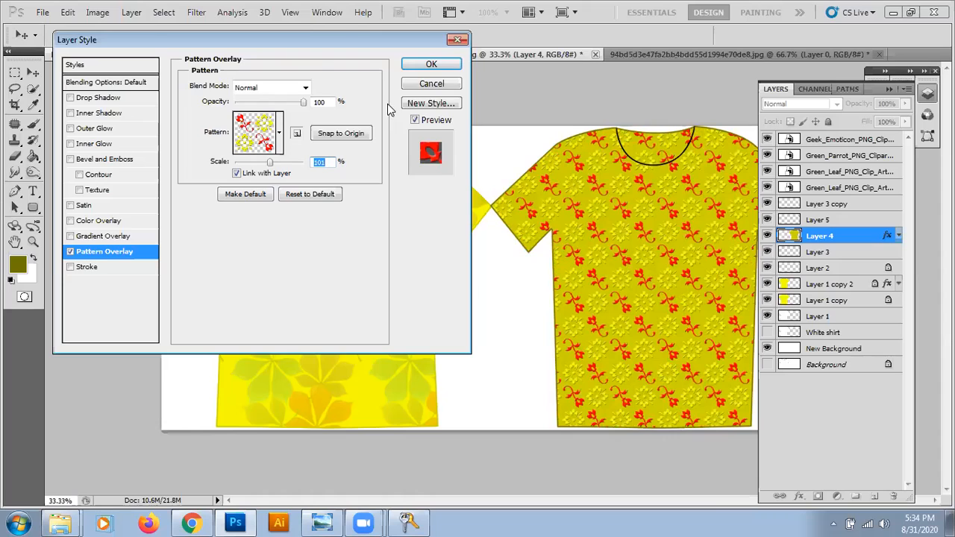
pyautogui.click(429, 64)
pyautogui.click(889, 88)
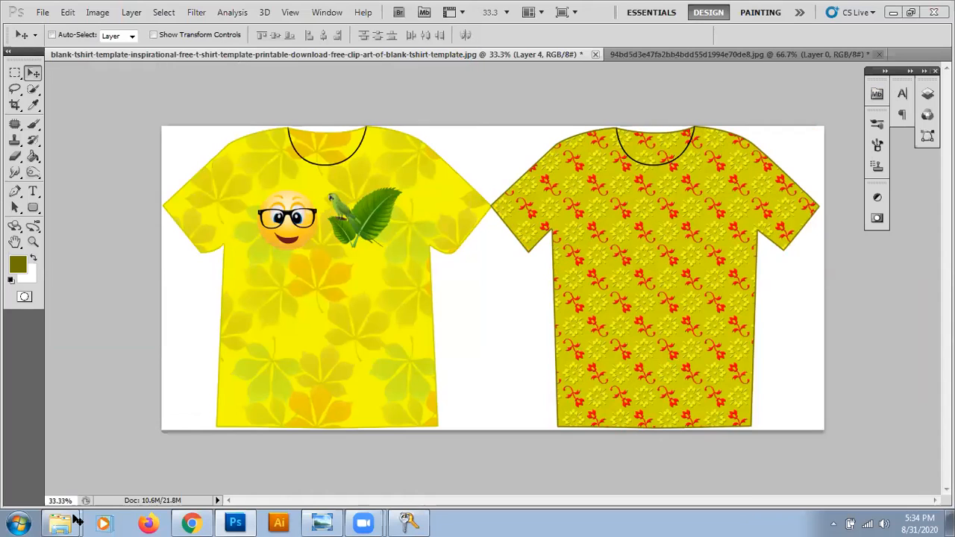
# Switch to the file browser and open the Butterfly folder inside Fashion Designing.
pyautogui.moveTo(60, 524)
pyautogui.click(68, 467)
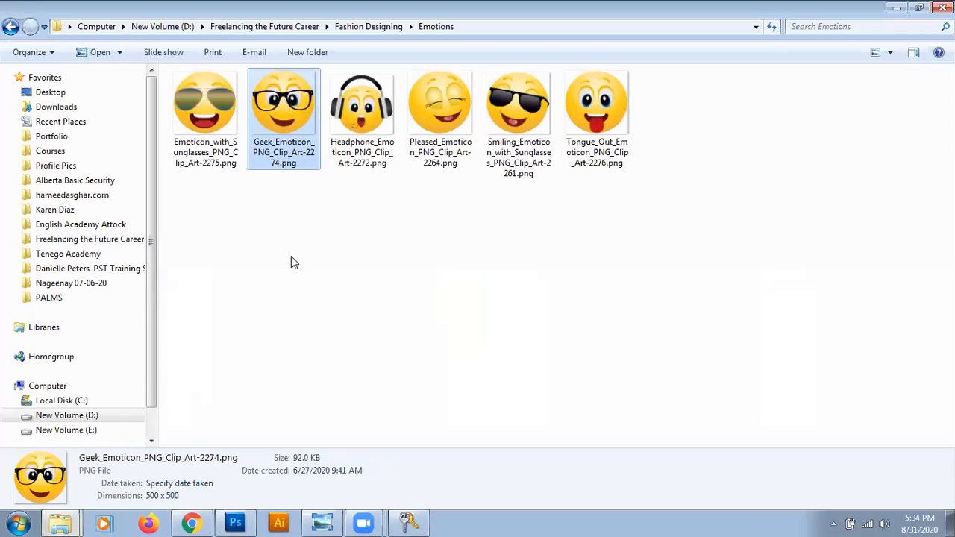
pyautogui.click(439, 250)
pyautogui.press('BackSpace')
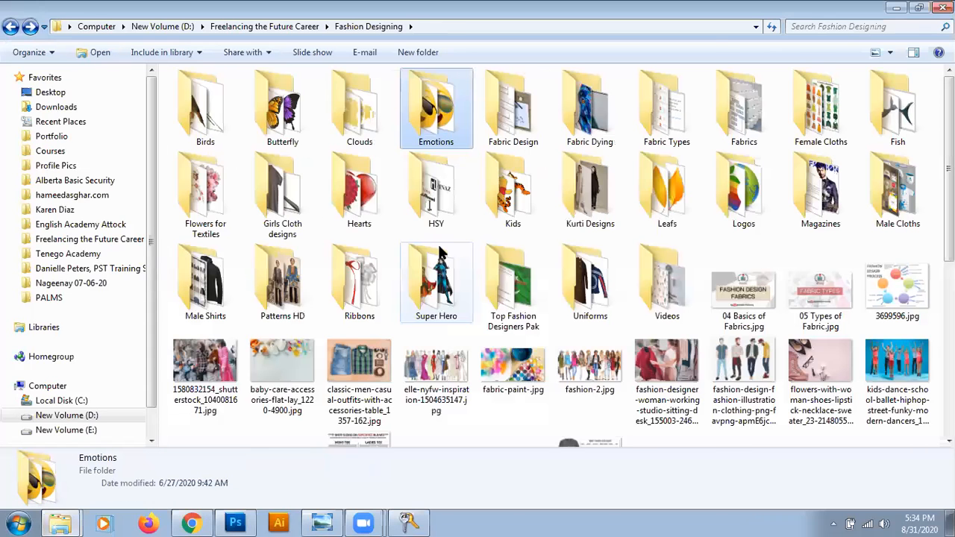
pyautogui.press('Left')
pyautogui.press('Left')
pyautogui.press('Return')
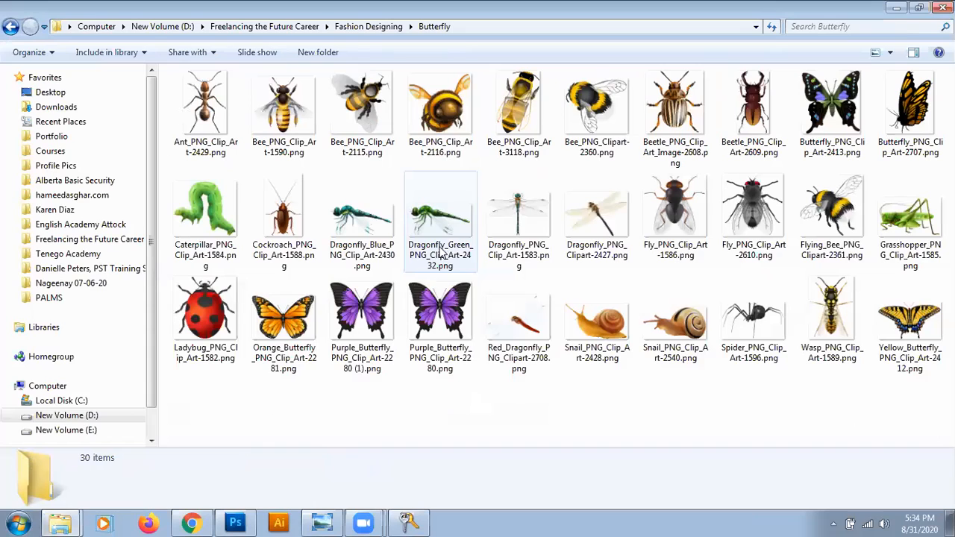
# Place Ladybug_PNG_Clip_Art-1582.png into the T-shirt document, centred on the second shirt's chest at its original size.
pyautogui.click(205, 326)
pyautogui.moveTo(204, 325); pyautogui.dragTo(620, 258)
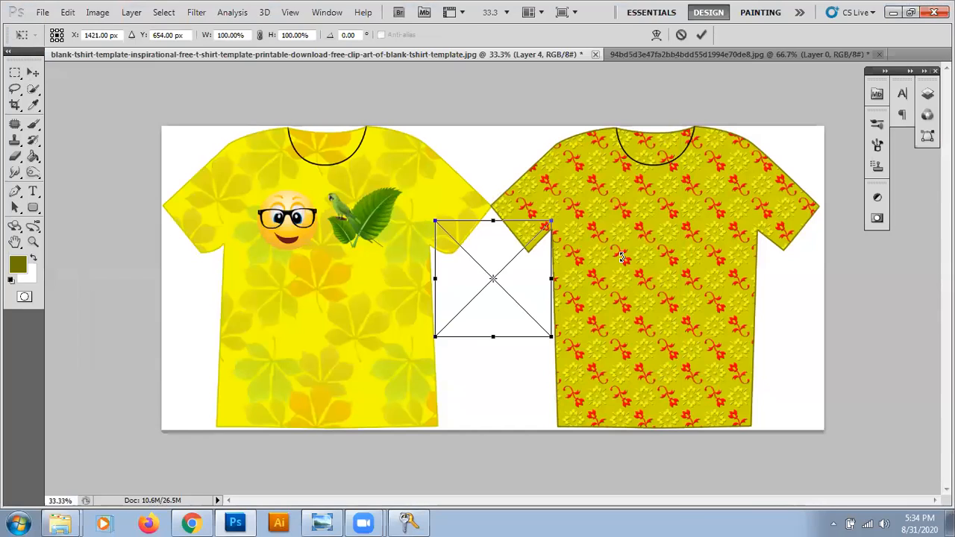
pyautogui.moveTo(504, 307); pyautogui.dragTo(666, 287)
pyautogui.press('Return')
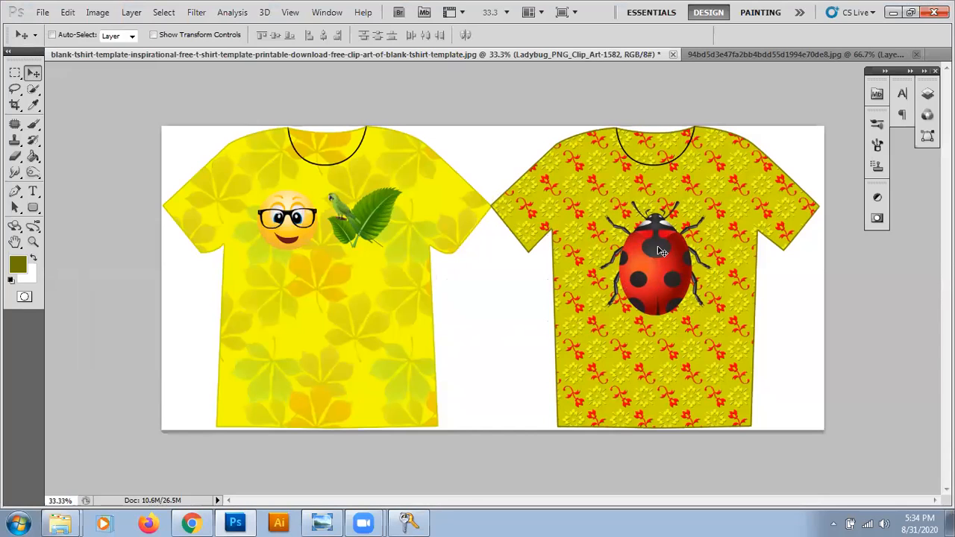
# Place the Purple_Butterfly_PNG_Clip_Art-2280 (1) image on the second shirt's upper chest, overlapping the ladybug.
pyautogui.hotkey('alt', 'Tab')
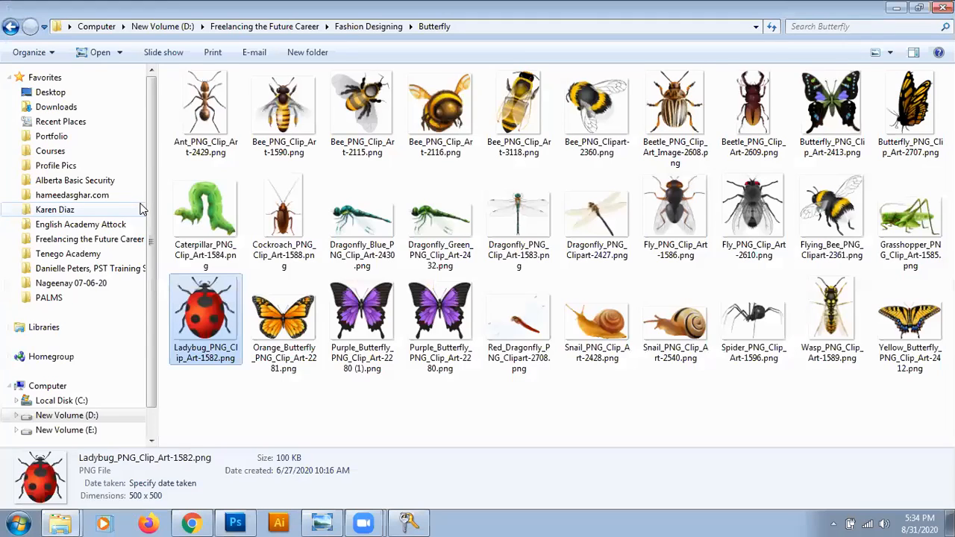
pyautogui.moveTo(372, 321); pyautogui.dragTo(679, 341)
pyautogui.hotkey('alt', 'Tab')
pyautogui.moveTo(696, 377); pyautogui.dragTo(678, 331)
pyautogui.moveTo(500, 295); pyautogui.dragTo(663, 232)
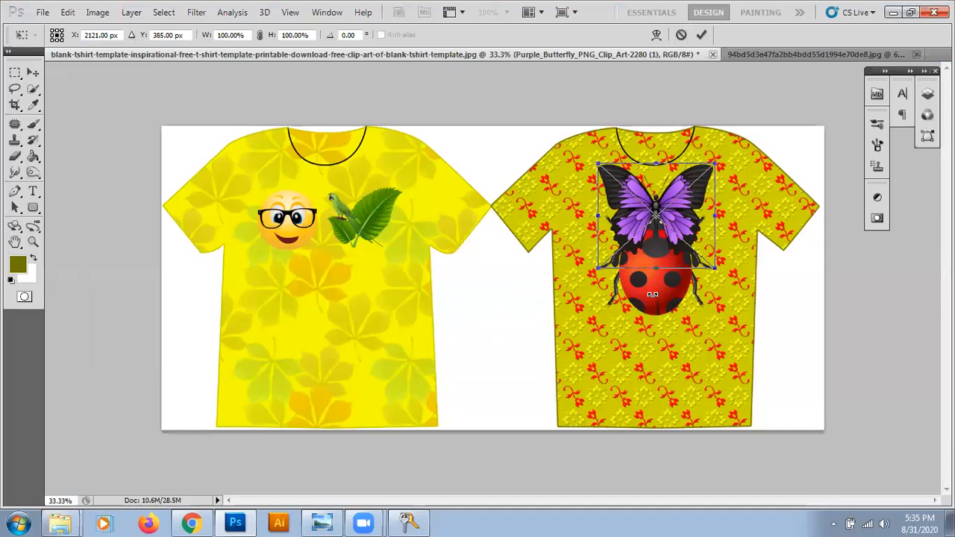
pyautogui.press('Return')
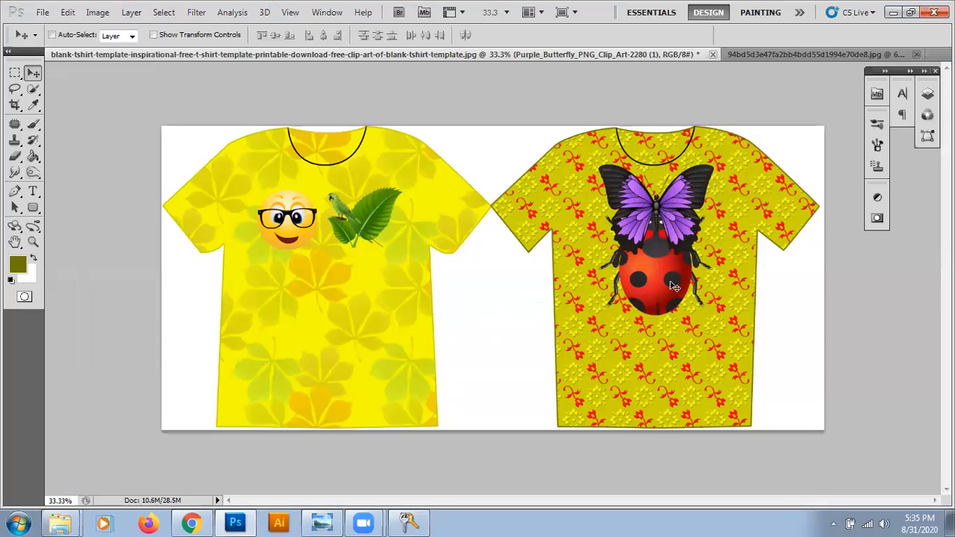
# Hide the ladybug layer and move the purple butterfly slightly down to the middle of the second shirt's chest.
pyautogui.press('F7')
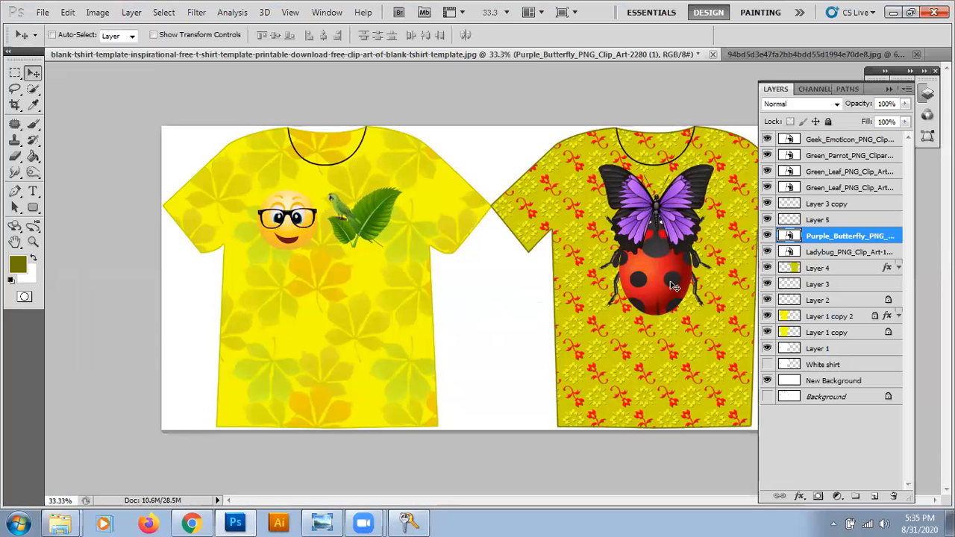
pyautogui.click(767, 252)
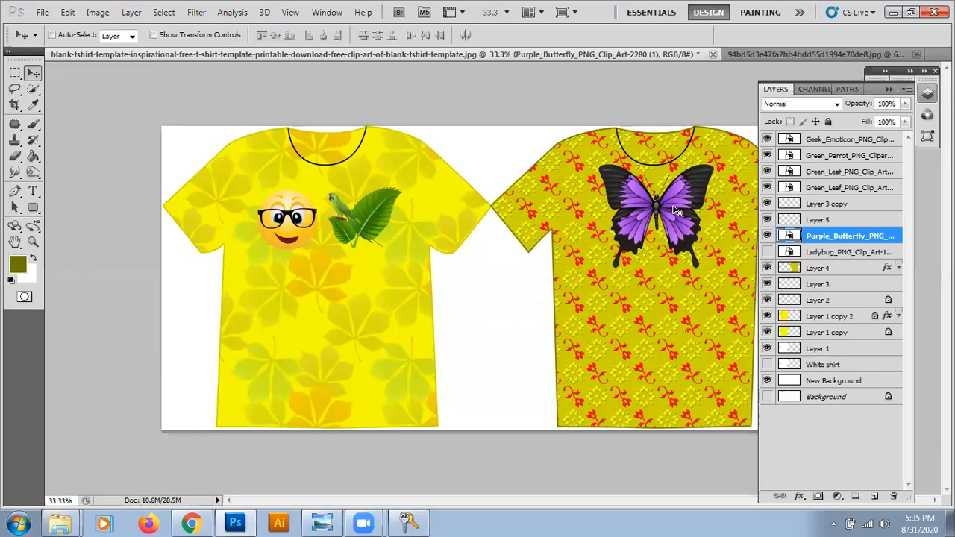
pyautogui.moveTo(678, 224); pyautogui.dragTo(683, 258)
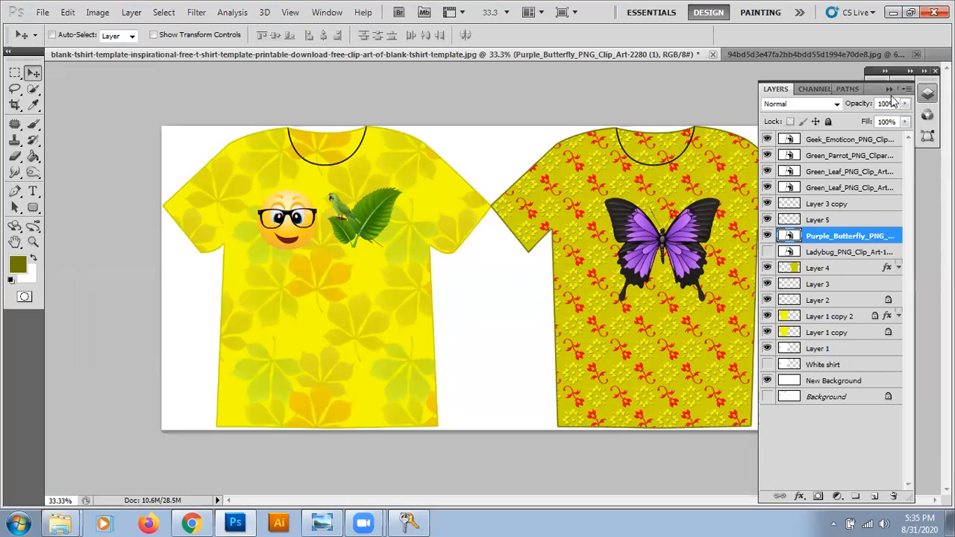
pyautogui.click(885, 84)
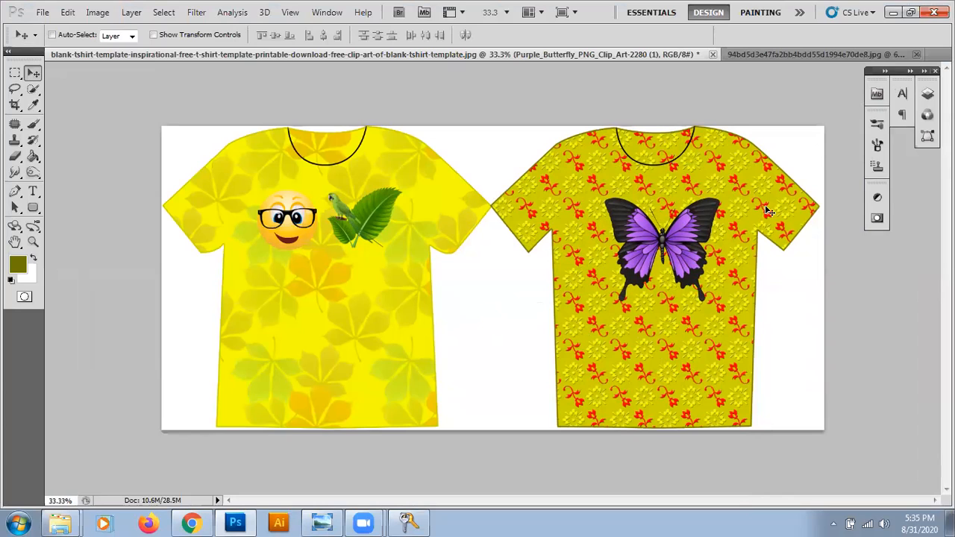
# Open the layer style of the second shirt's Layer 4 and turn off its Pattern Overlay.
pyautogui.click(927, 95)
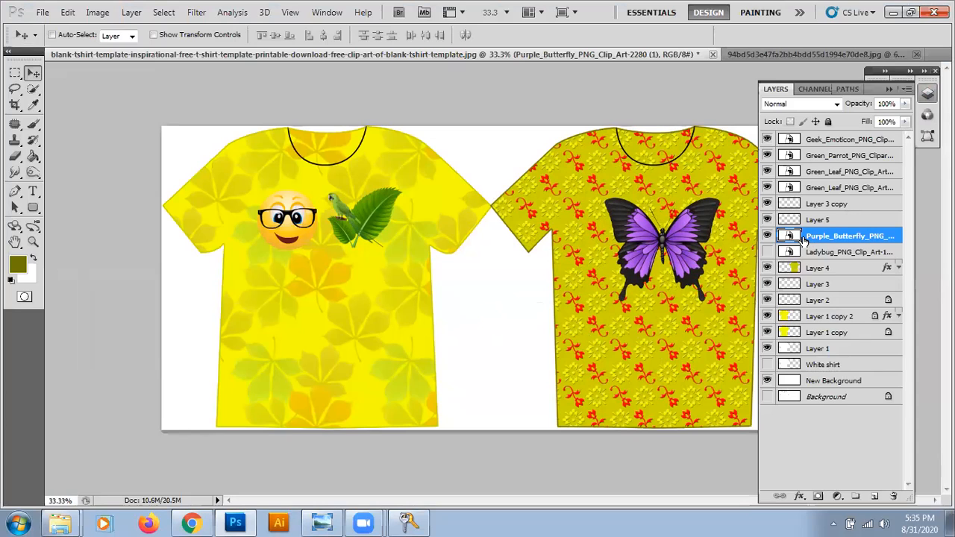
pyautogui.click(795, 270)
pyautogui.click(768, 268)
pyautogui.click(768, 268)
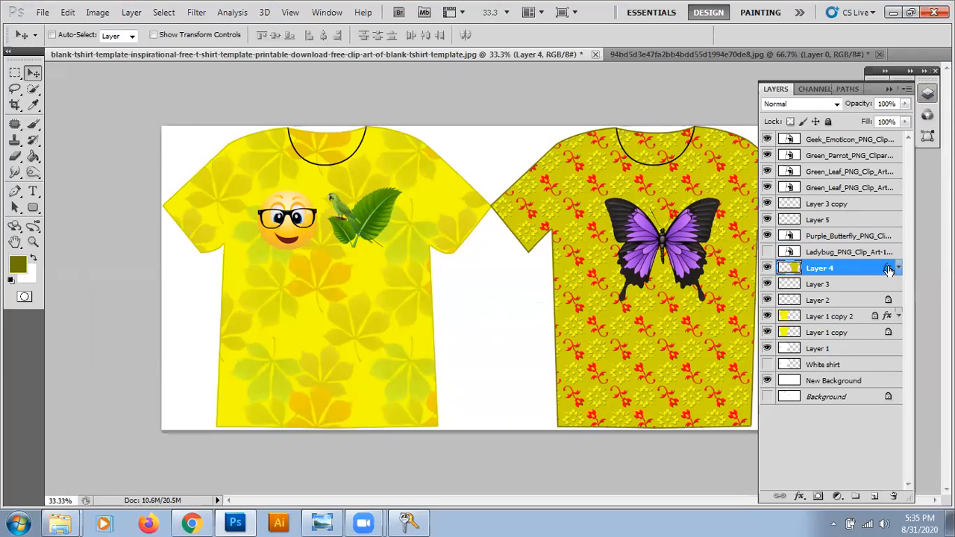
pyautogui.doubleClick(888, 270)
pyautogui.click(70, 252)
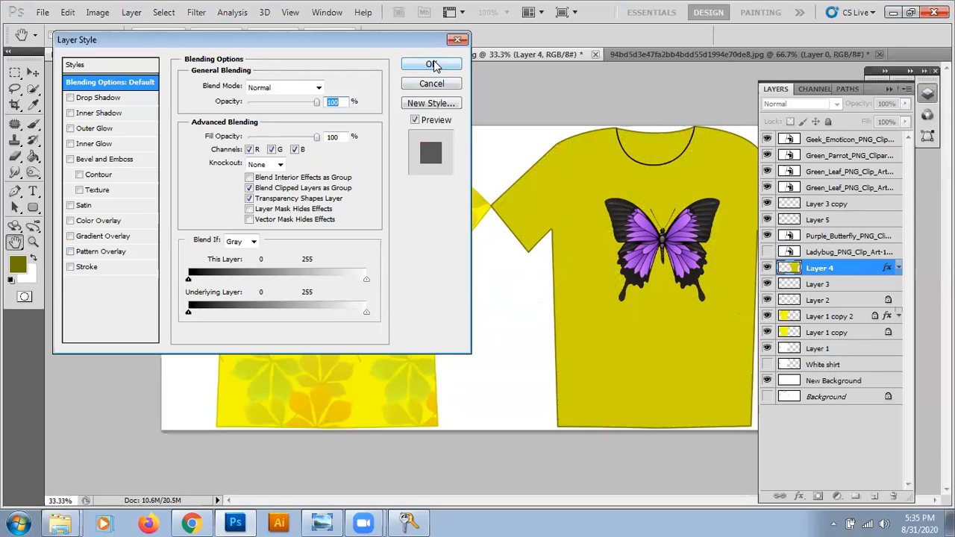
# Enable a Gradient Overlay on Layer 4 using the Foreground to Background preset.
pyautogui.click(104, 237)
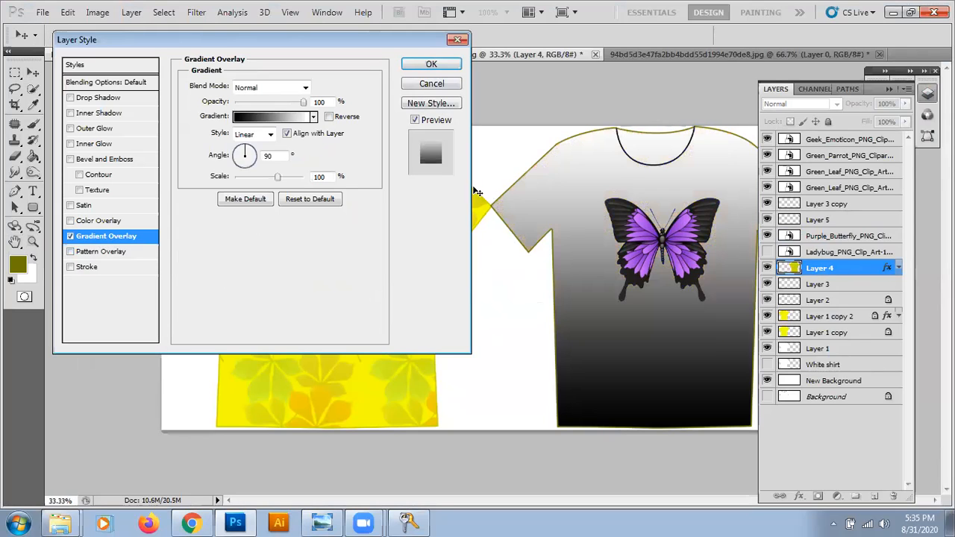
pyautogui.click(275, 117)
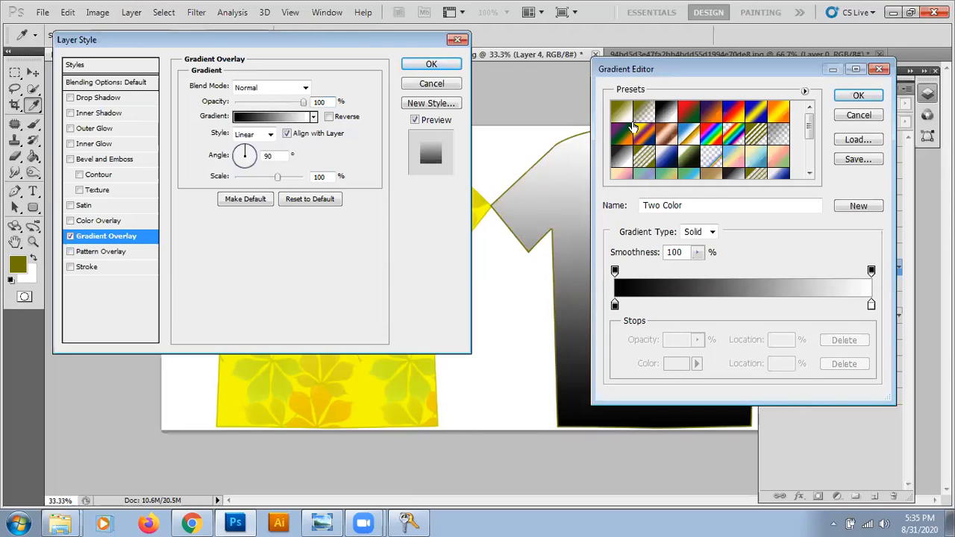
pyautogui.click(623, 115)
pyautogui.click(856, 96)
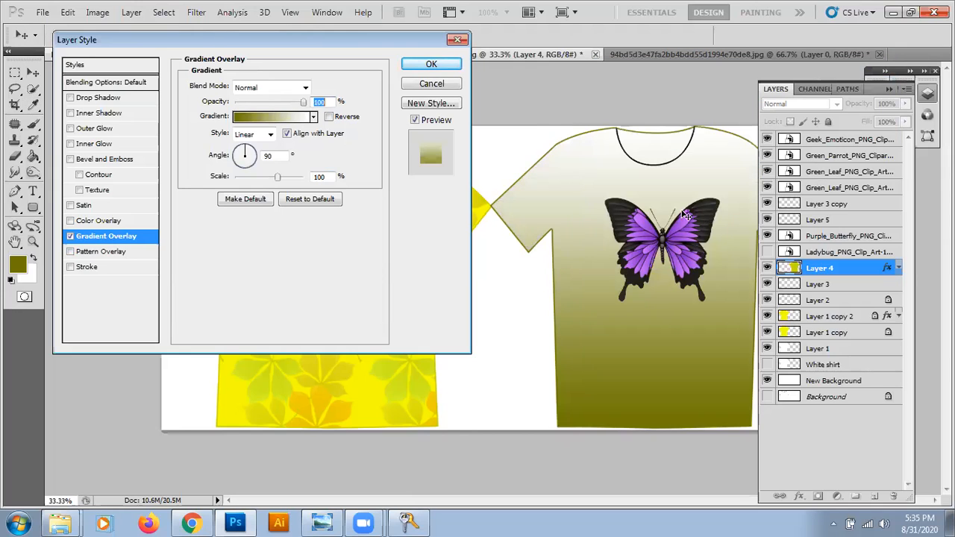
# Try the Red, Green preset, choose the blue-red-yellow gradient for Layer 4's Gradient Overlay instead, and apply the layer style.
pyautogui.click(274, 117)
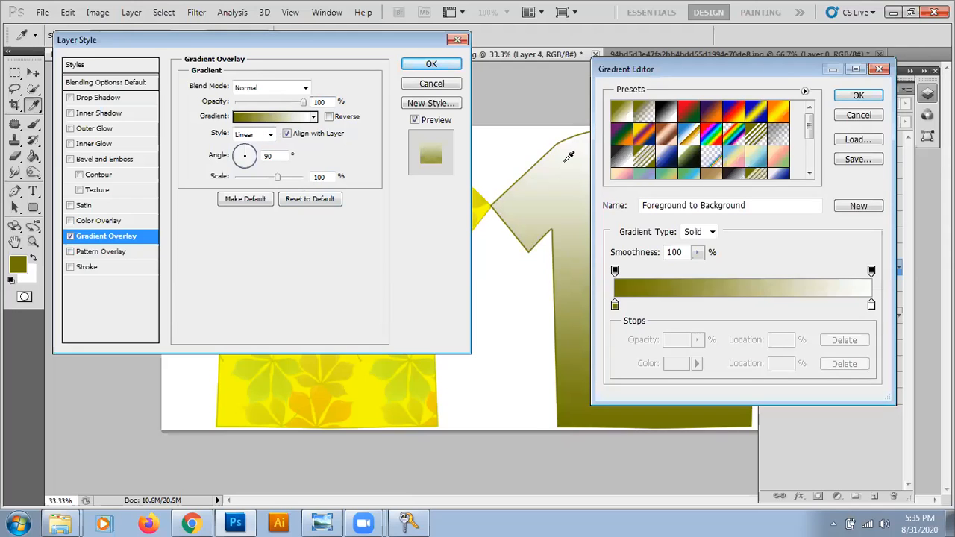
pyautogui.click(692, 119)
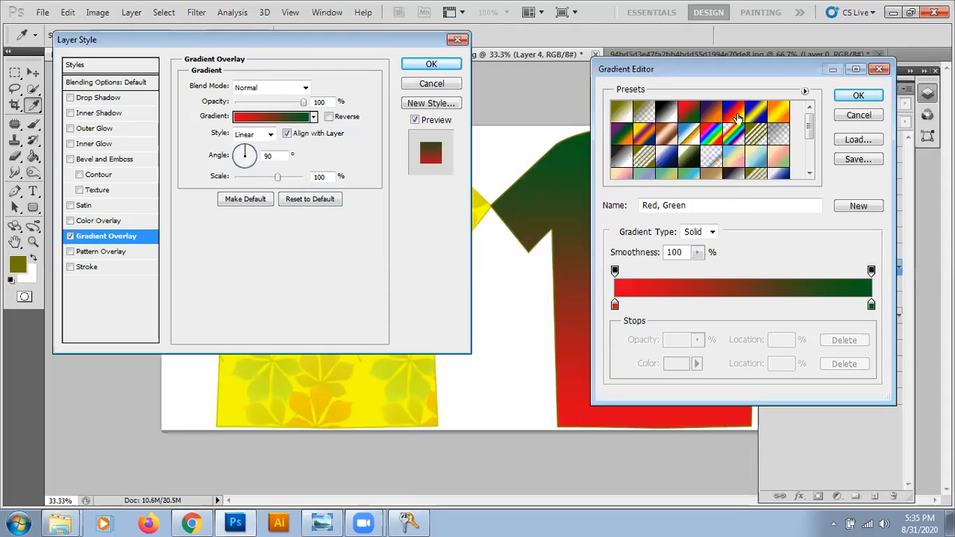
pyautogui.click(735, 116)
pyautogui.click(858, 97)
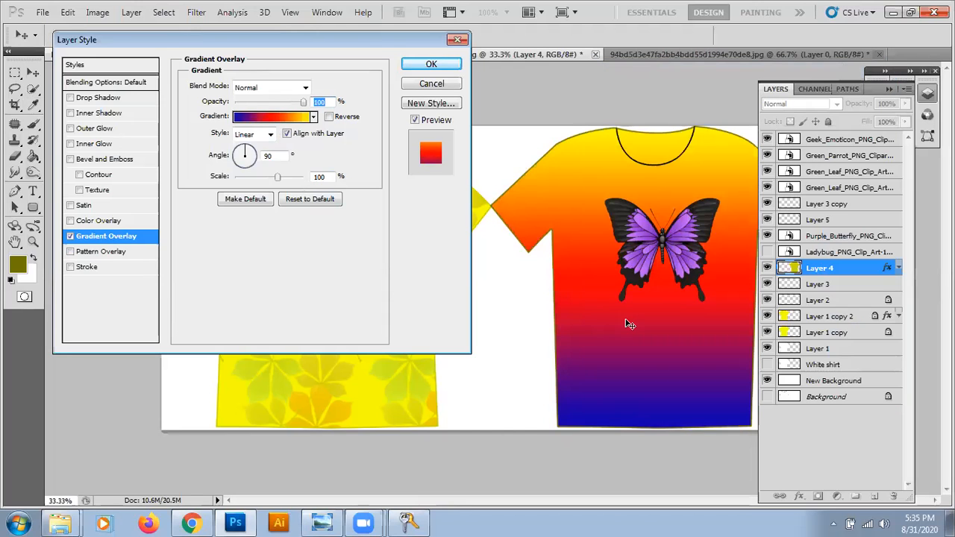
pyautogui.click(889, 89)
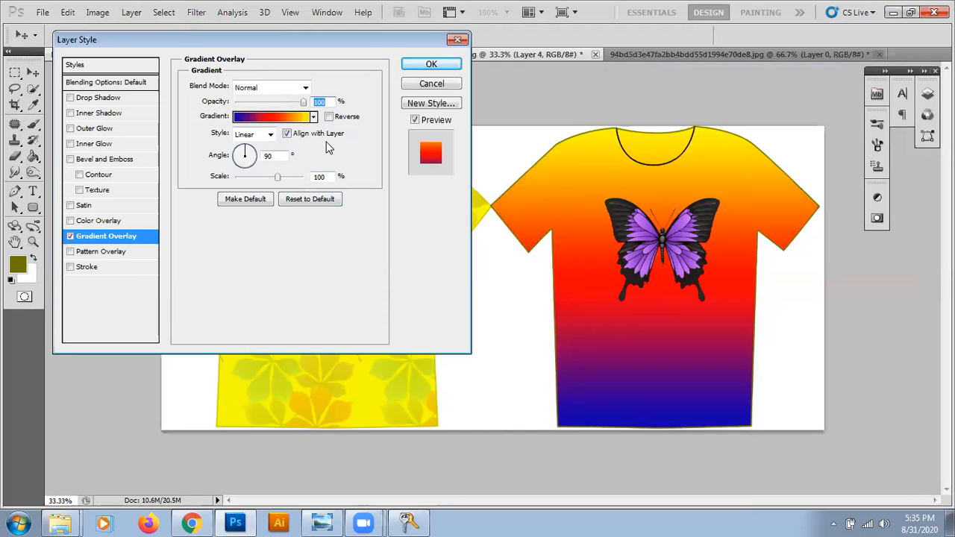
pyautogui.click(431, 63)
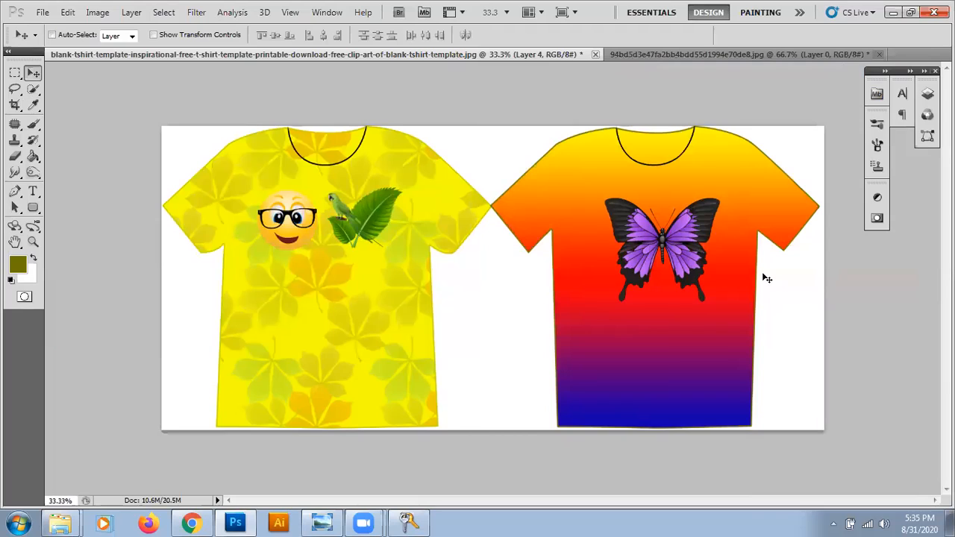